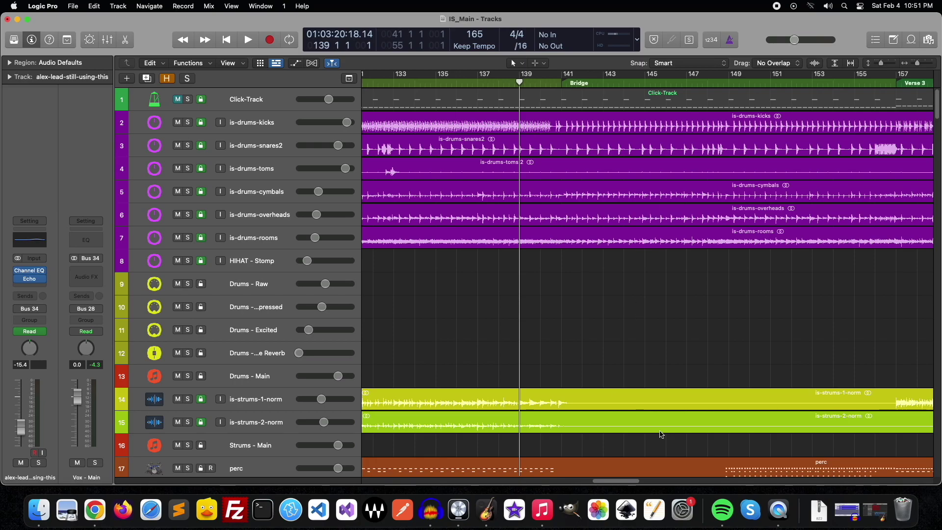
- Scroll to around bar 139 and play the full mix into the Bridge
scroll(692, 306, "right", 3)
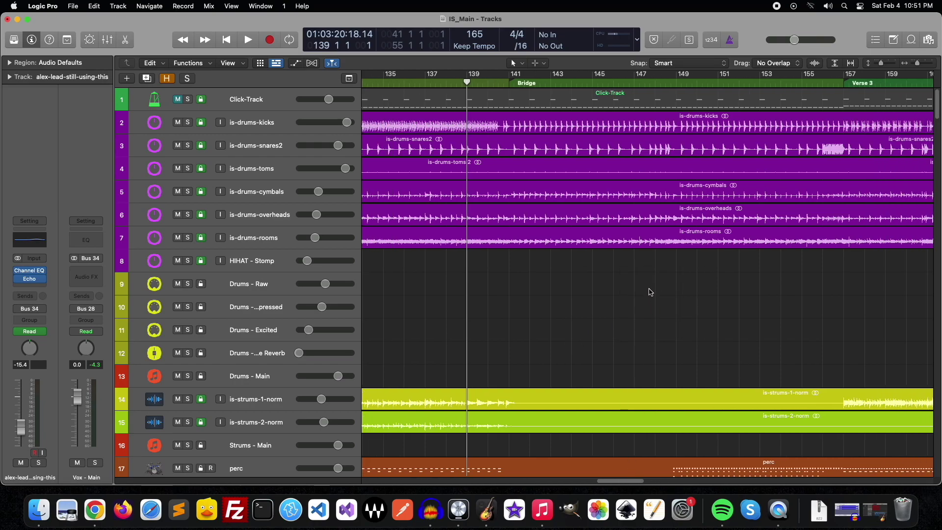
scroll(611, 476, "right", 2)
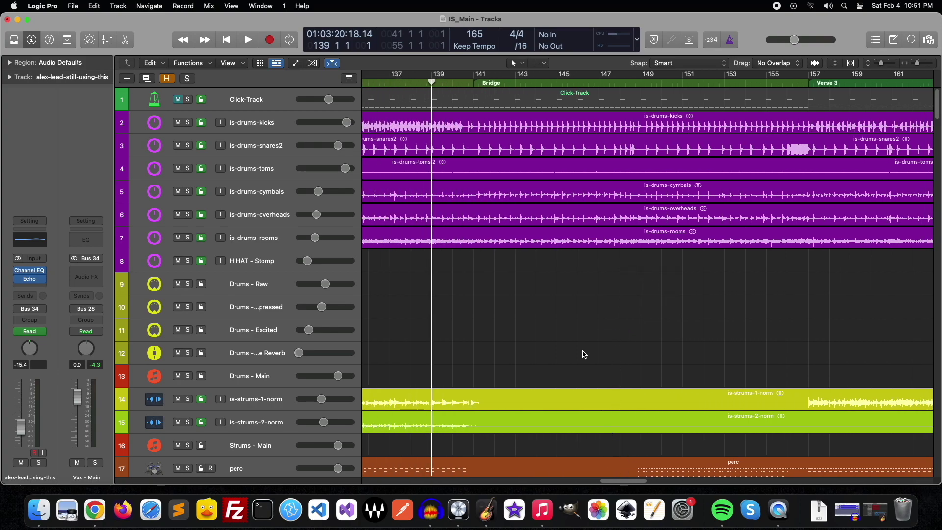
key("space")
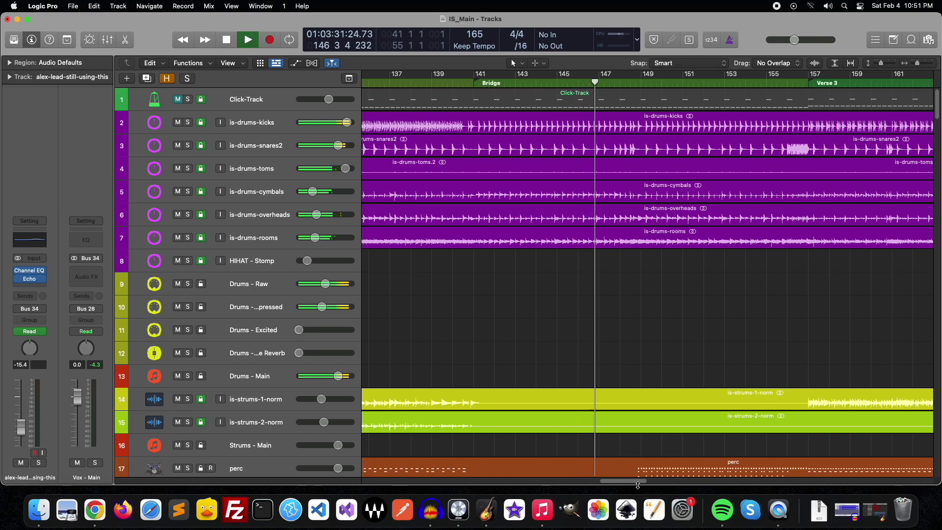
- Follow playback through the Bridge and Verse 3, stop at the Guitar Solo, and scroll back
left_click_drag(640, 481, 658, 483)
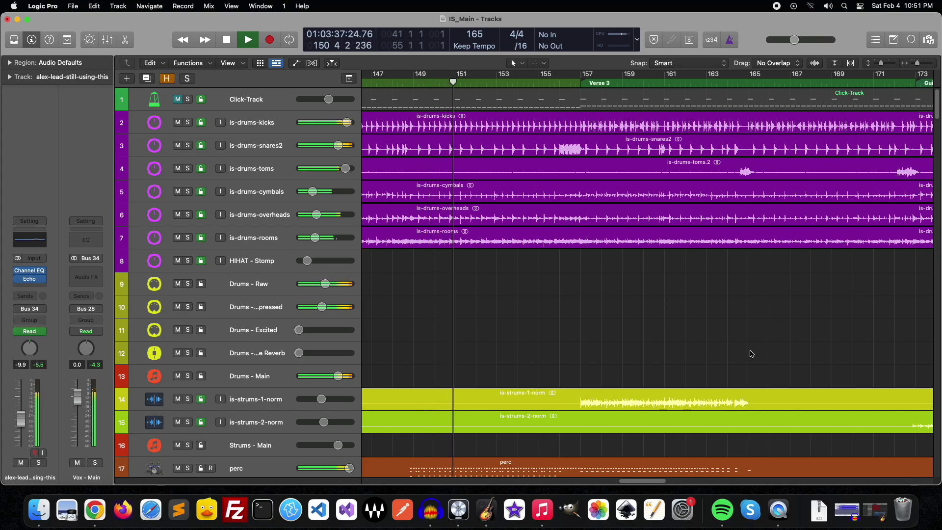
left_click_drag(656, 481, 672, 484)
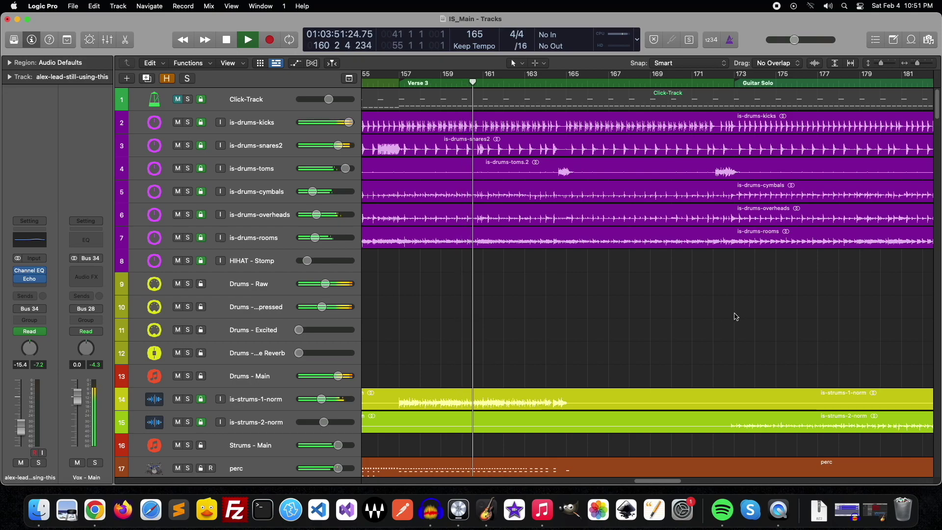
left_click_drag(674, 486, 685, 483)
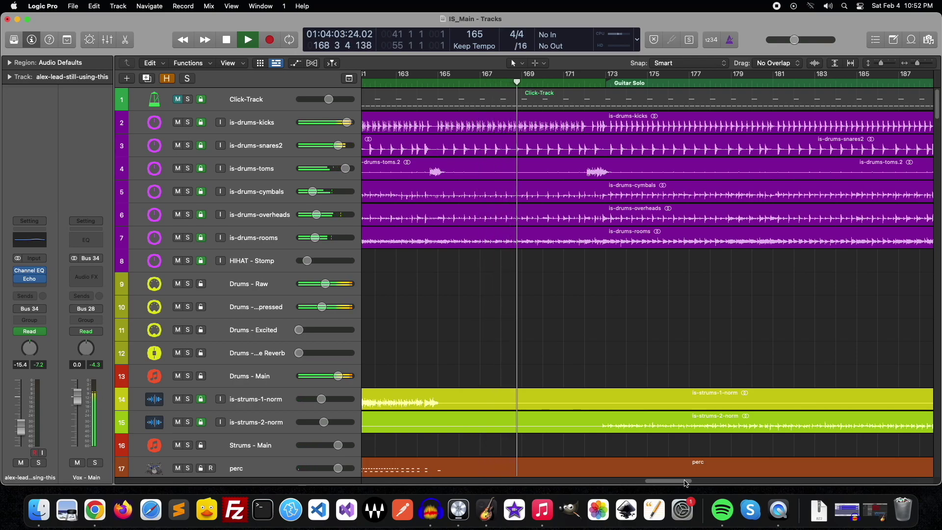
left_click_drag(685, 483, 695, 482)
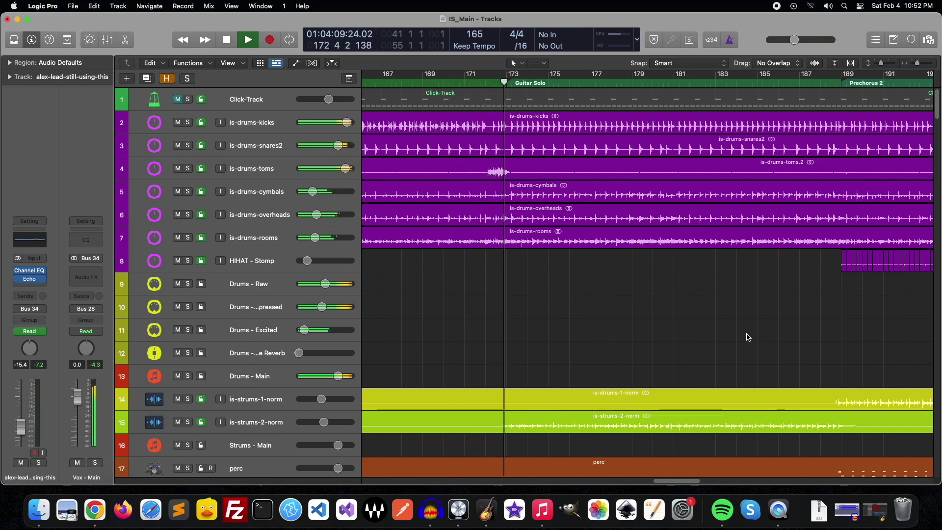
key("space")
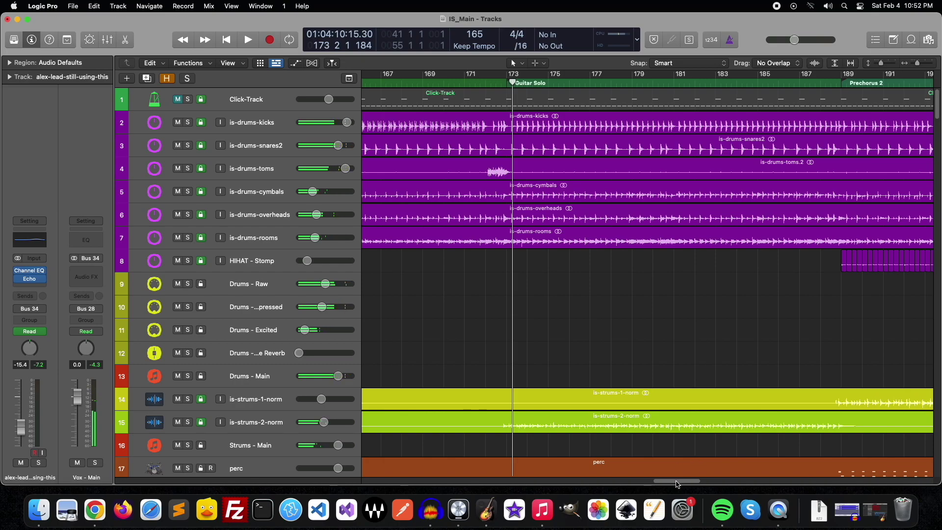
left_click_drag(677, 485, 625, 484)
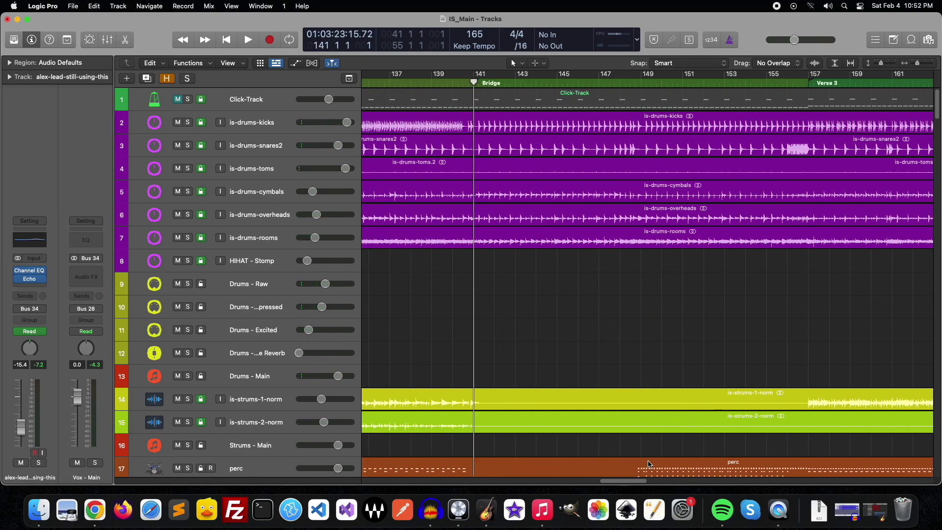
- Solo track 13 Drums - Main and play it from the Bridge
mouse_move(633, 484)
left_mouse_down()
mouse_move(652, 480)
mouse_move(634, 482)
left_mouse_up()
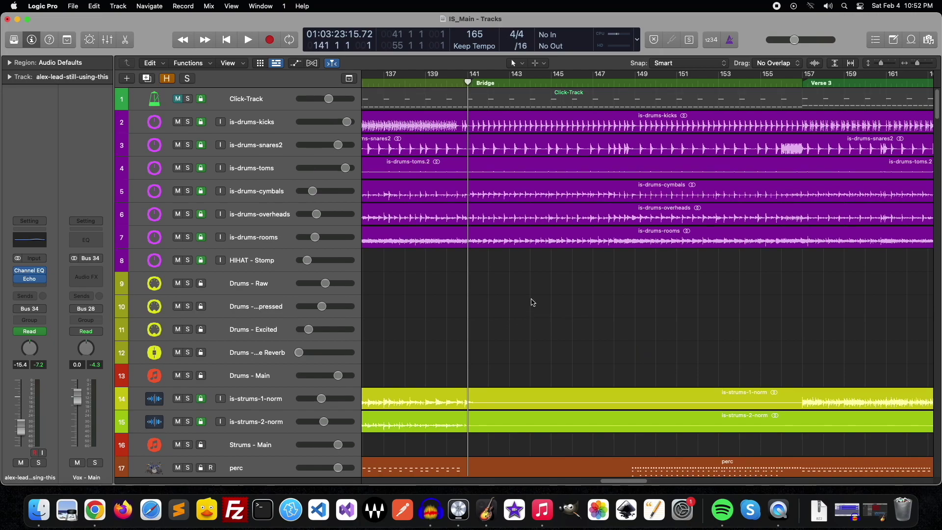
scroll(532, 299, "down", 1)
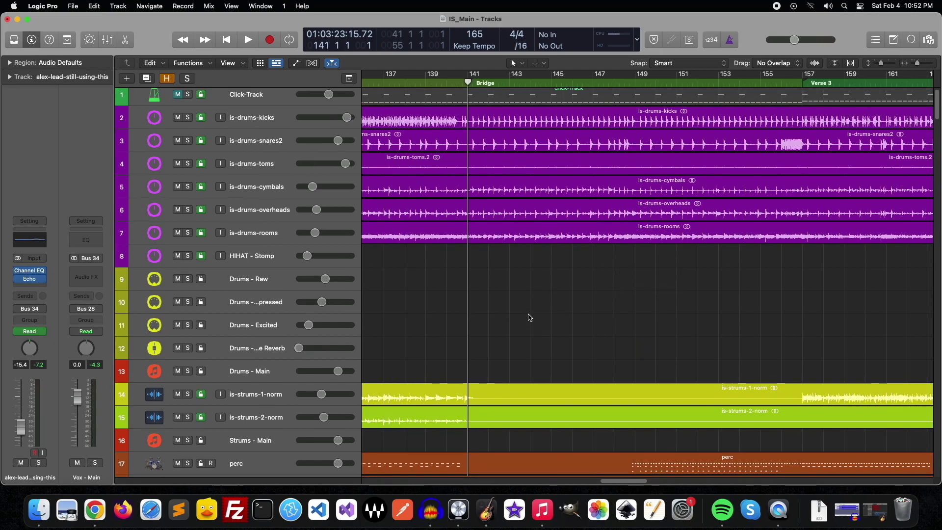
scroll(527, 313, "down", 2)
scroll(532, 289, "down", 2)
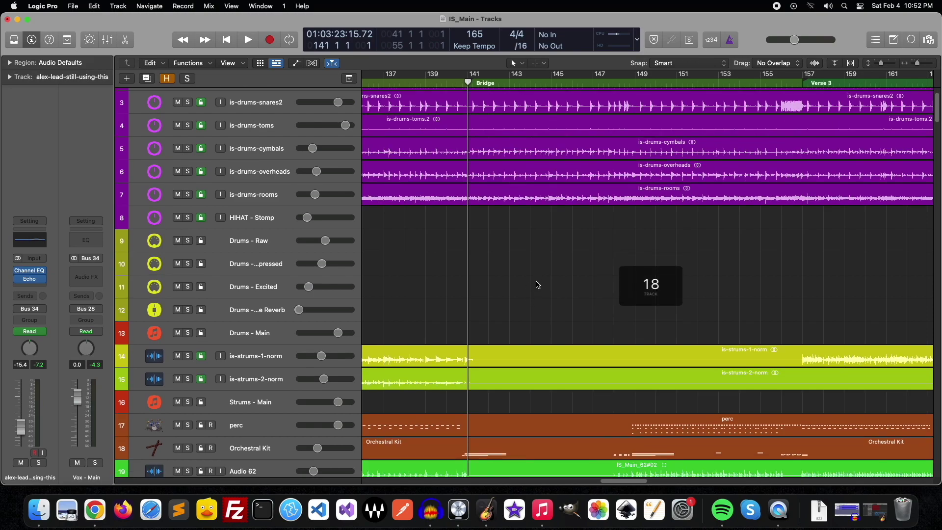
left_click(188, 333)
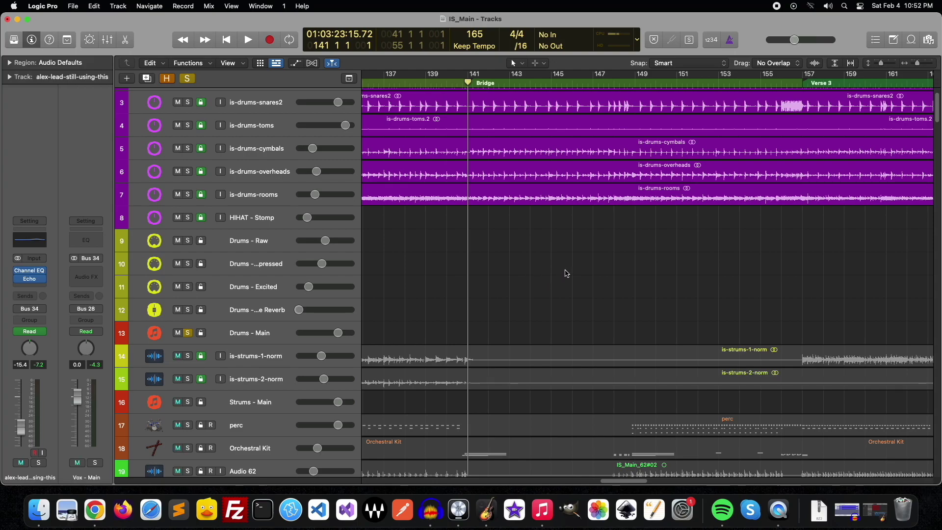
key("space")
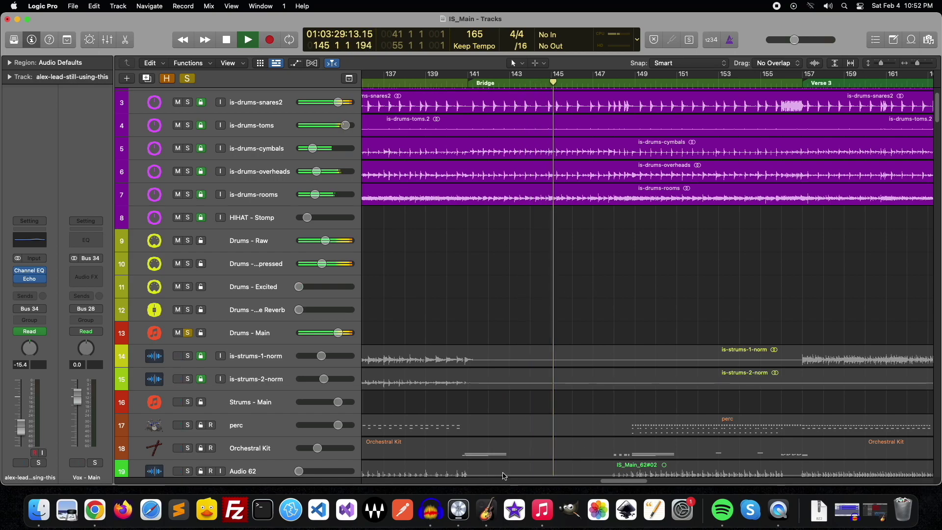
- Follow the soloed drums through Verse 3, stop near bar 165, and return to bar 141
scroll(568, 285, "right", 2)
scroll(628, 471, "right", 5)
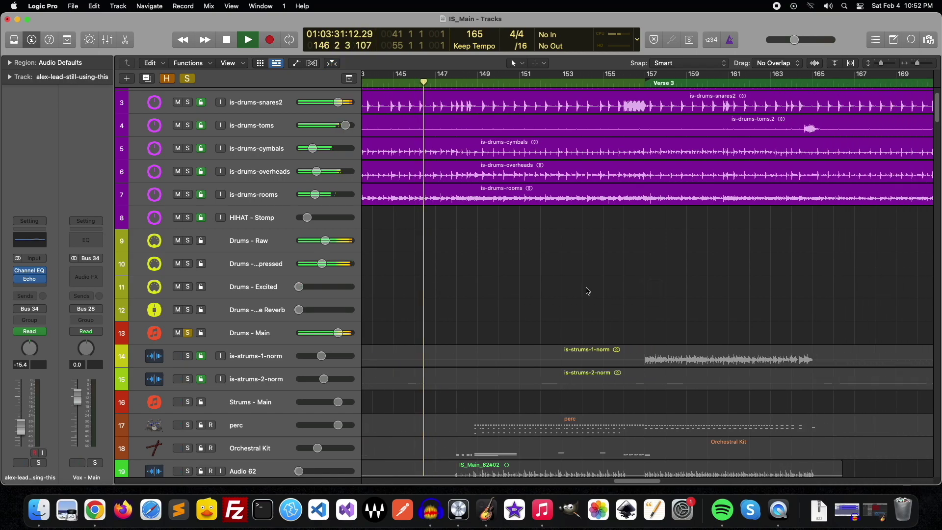
scroll(585, 294, "up", 2)
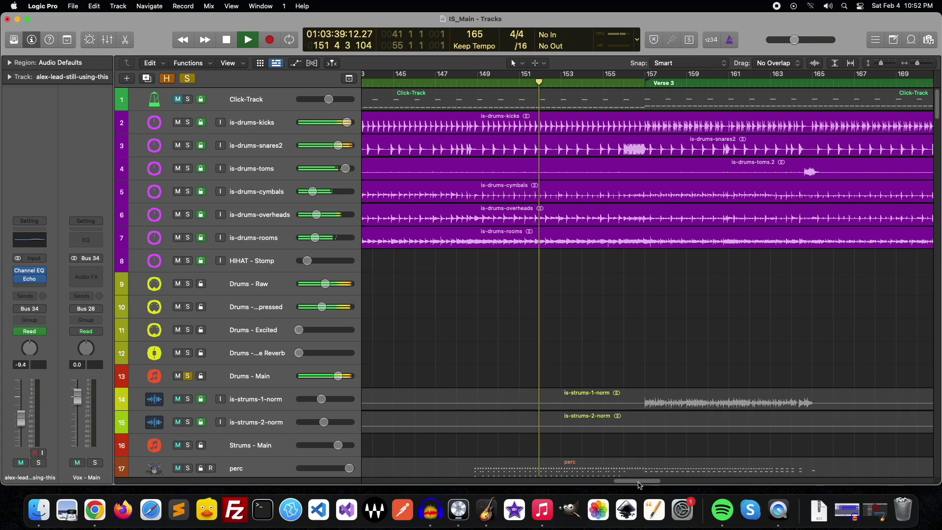
scroll(643, 426, "right", 5)
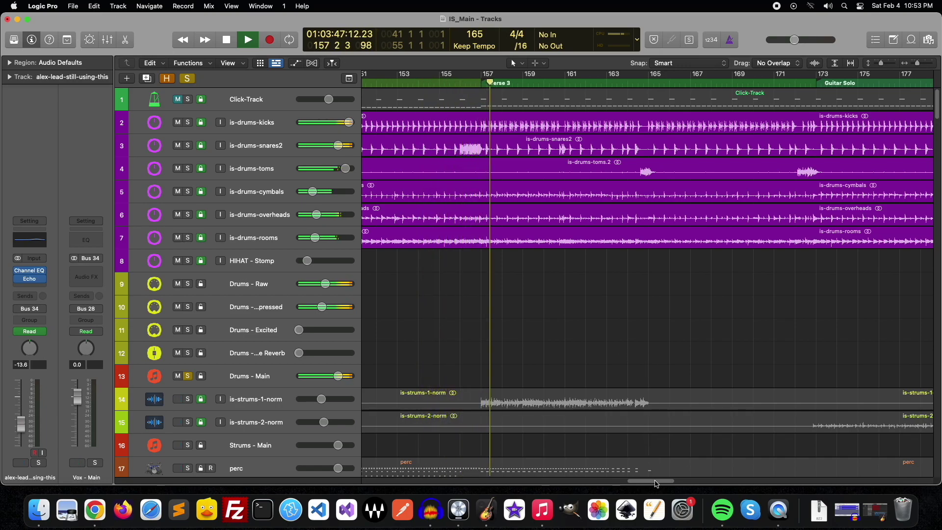
scroll(613, 349, "right", 3)
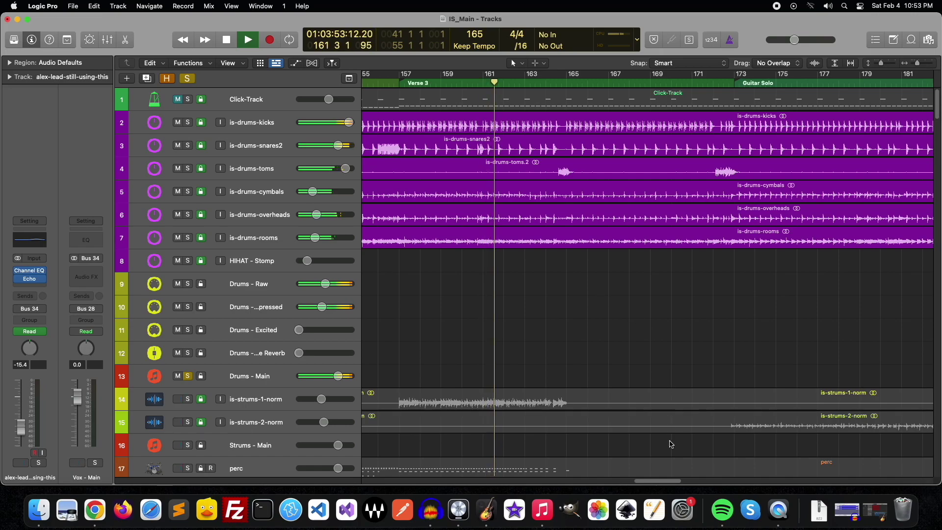
left_click_drag(668, 480, 674, 478)
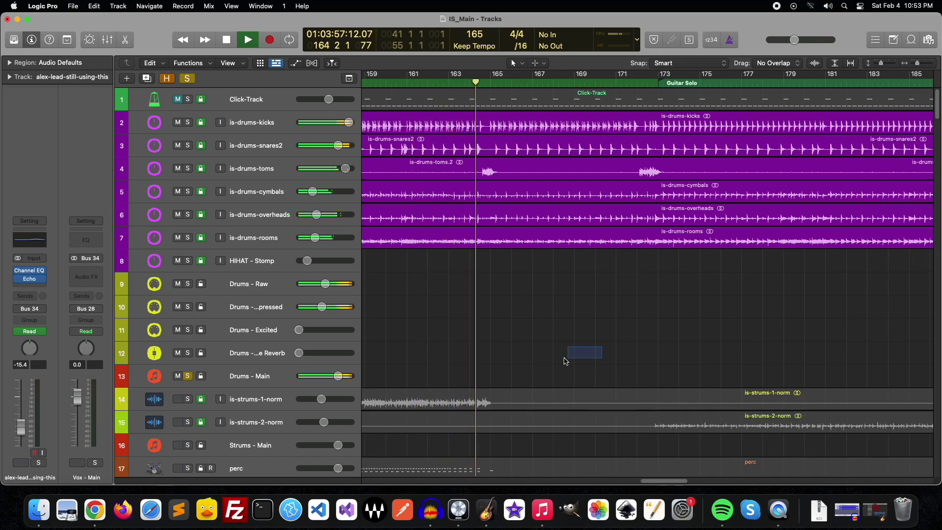
key("space")
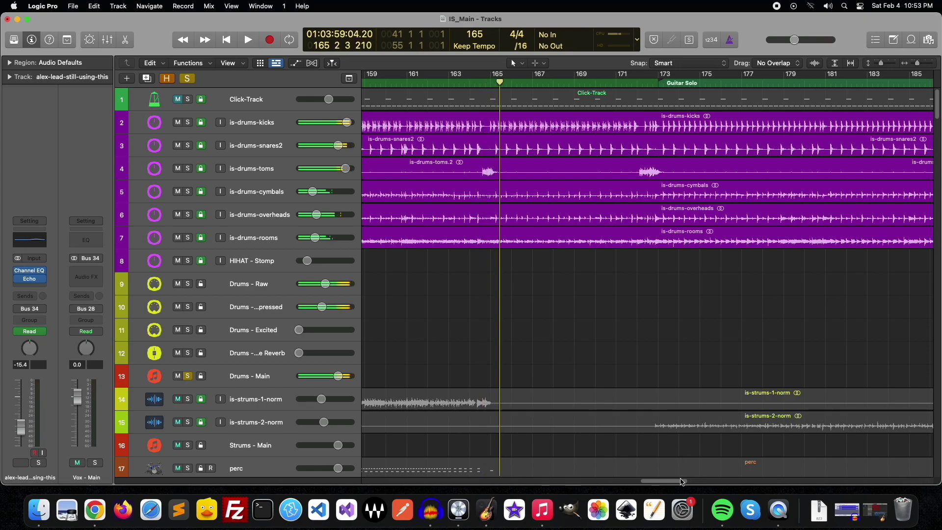
left_click_drag(685, 481, 659, 478)
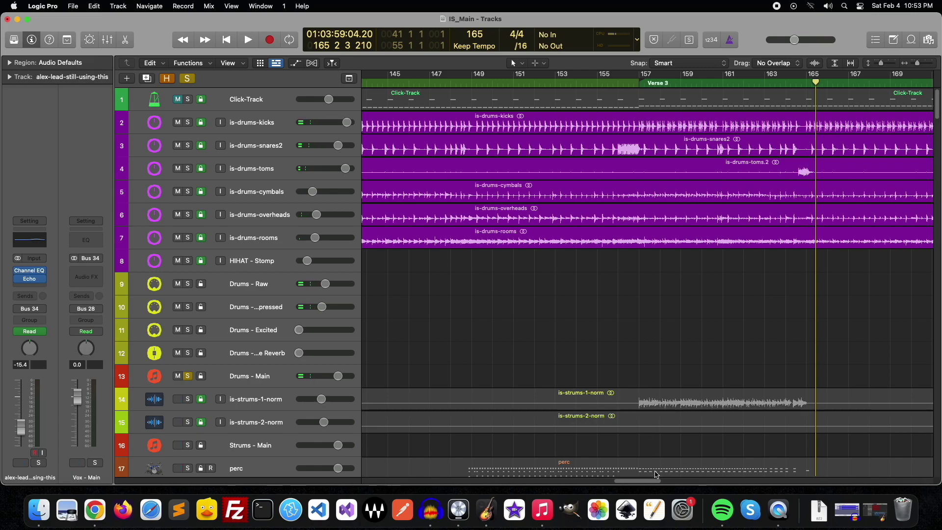
left_click_drag(653, 483, 639, 483)
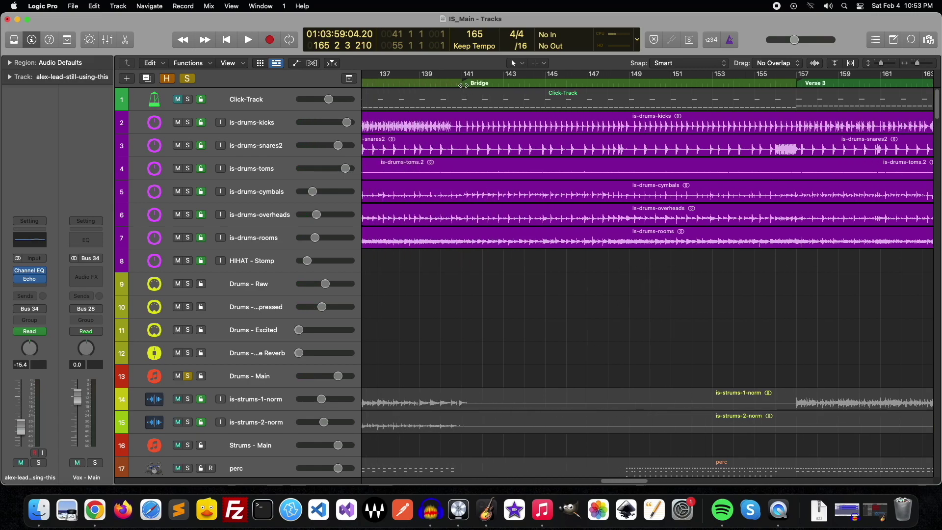
left_click(463, 85)
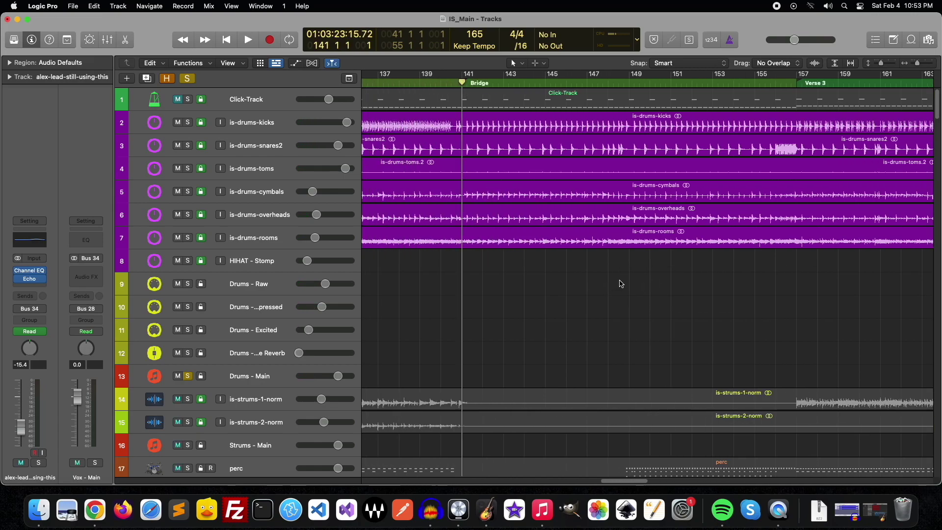
- Scroll the track list to the is-bass tracks and solo Bass - Main
scroll(617, 286, "down", 1)
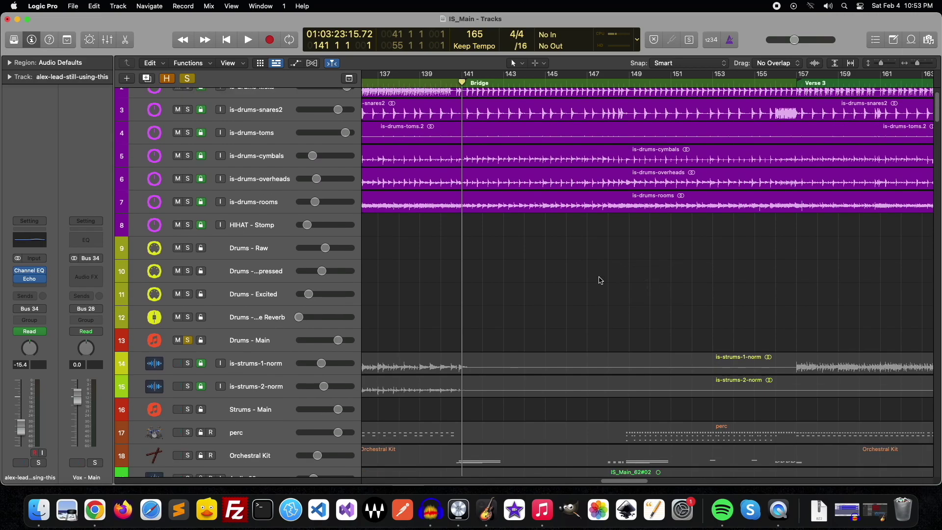
scroll(599, 277, "down", 2)
scroll(590, 274, "down", 2)
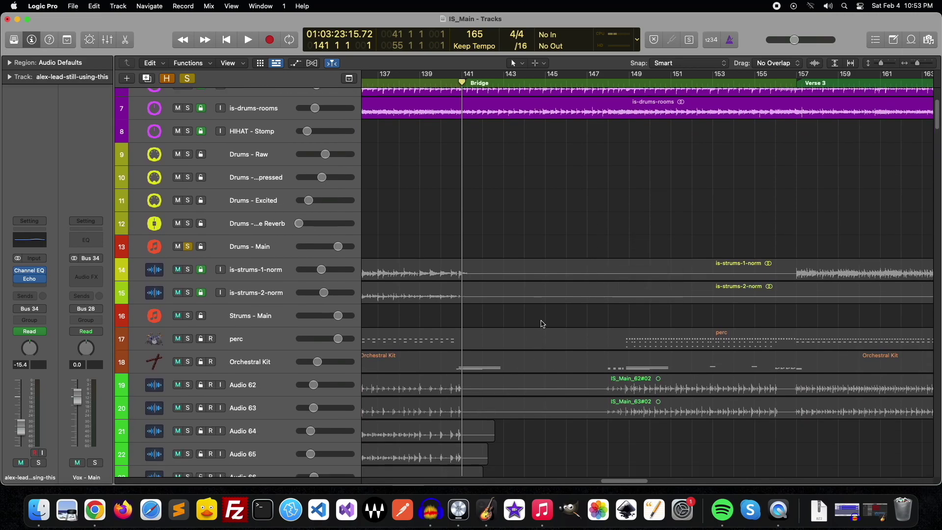
scroll(539, 315, "down", 1)
scroll(537, 314, "down", 4)
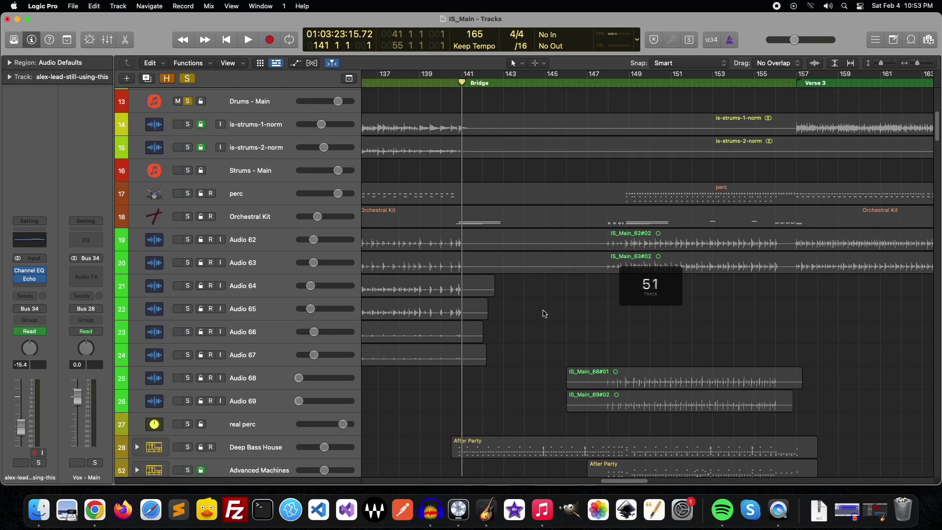
scroll(534, 314, "down", 3)
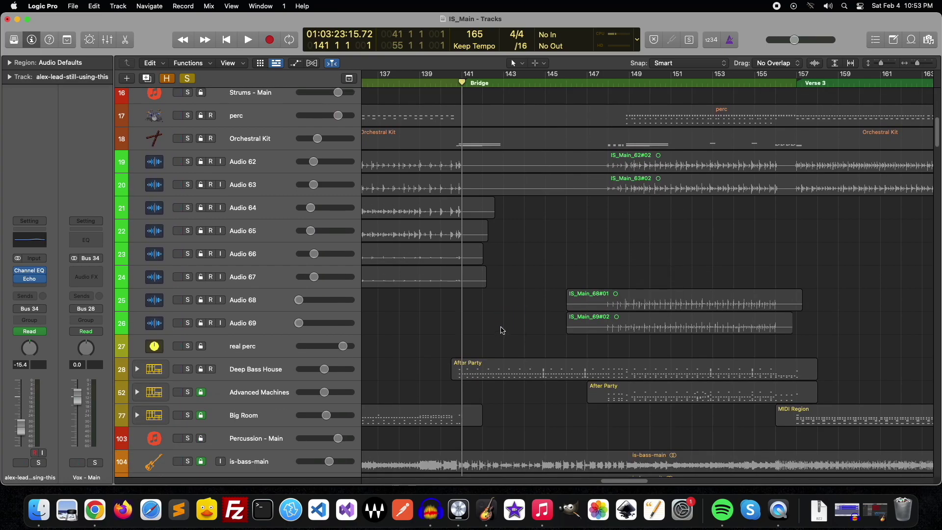
scroll(501, 330, "down", 4)
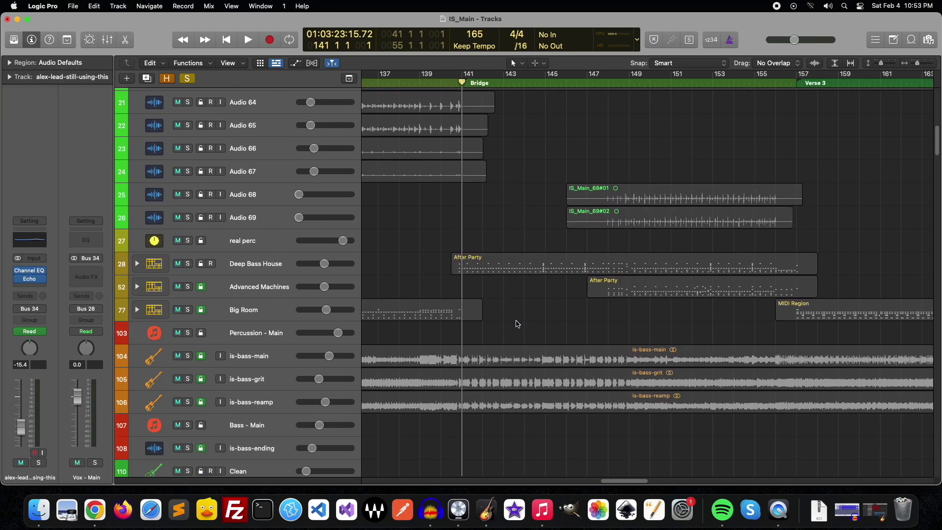
scroll(516, 324, "down", 5)
scroll(517, 323, "down", 5)
scroll(517, 324, "down", 5)
scroll(518, 324, "down", 3)
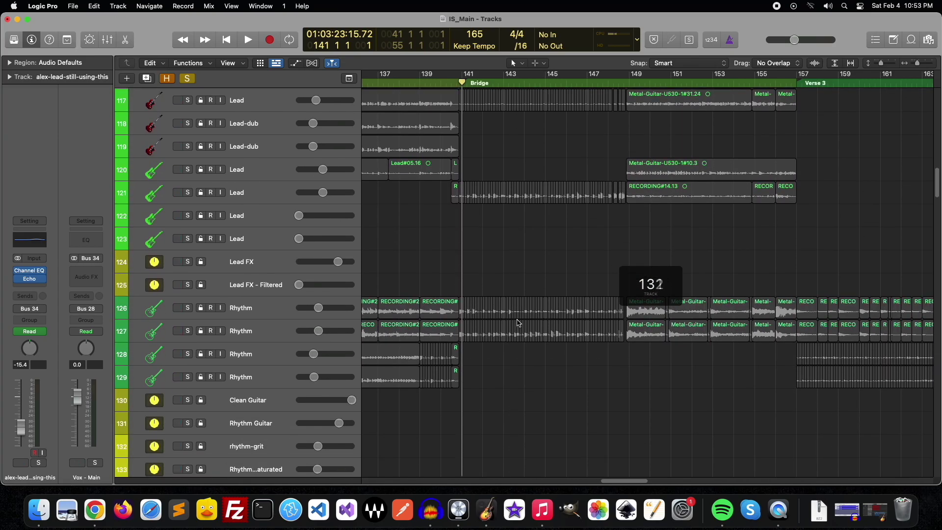
scroll(519, 324, "down", 5)
scroll(539, 322, "down", 1)
scroll(530, 348, "down", 2)
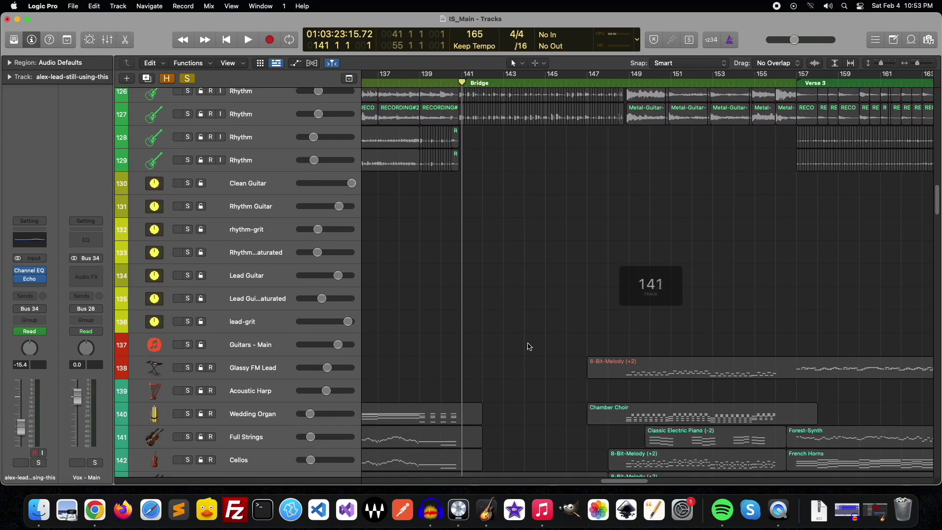
scroll(529, 346, "down", 2)
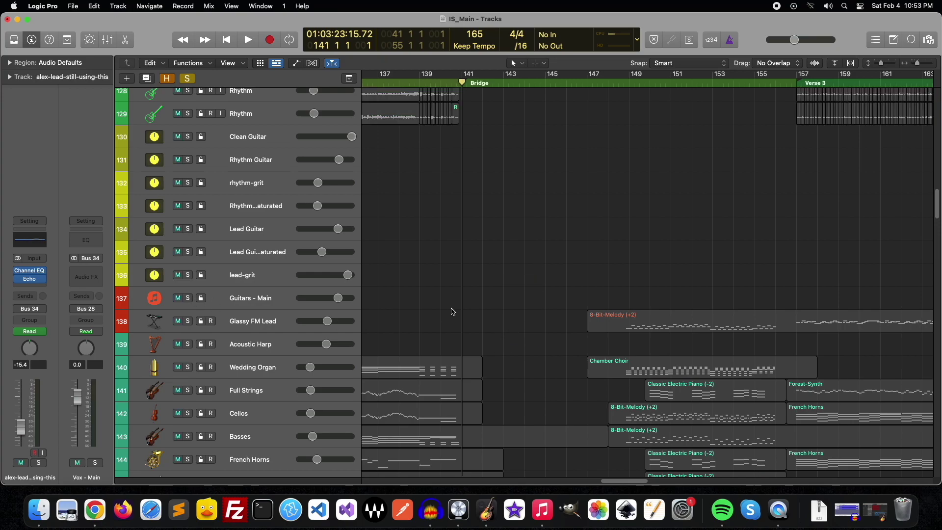
scroll(454, 313, "up", 5)
scroll(454, 314, "up", 3)
scroll(454, 315, "up", 3)
scroll(456, 317, "up", 3)
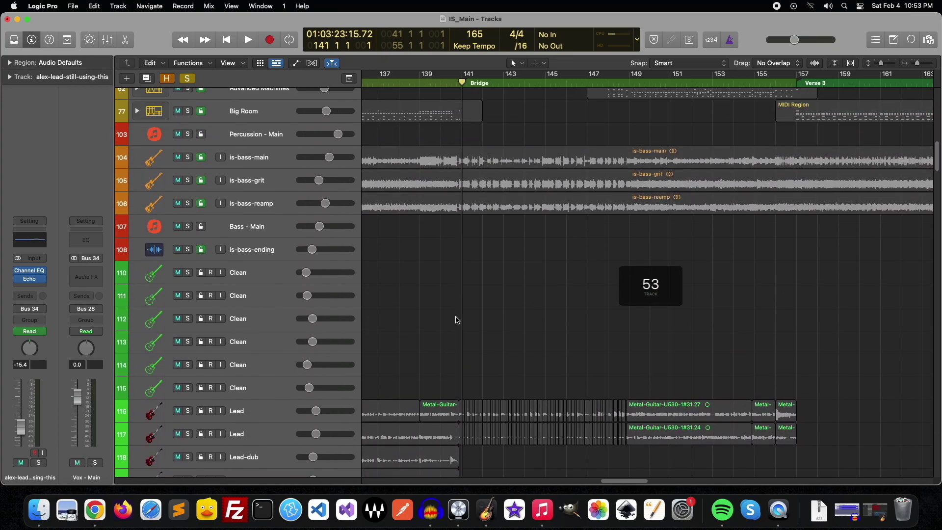
left_click(190, 226)
- Play the soloed bass from bar 141 into Verse 3 and stop near bar 161
scroll(520, 323, "up", 3)
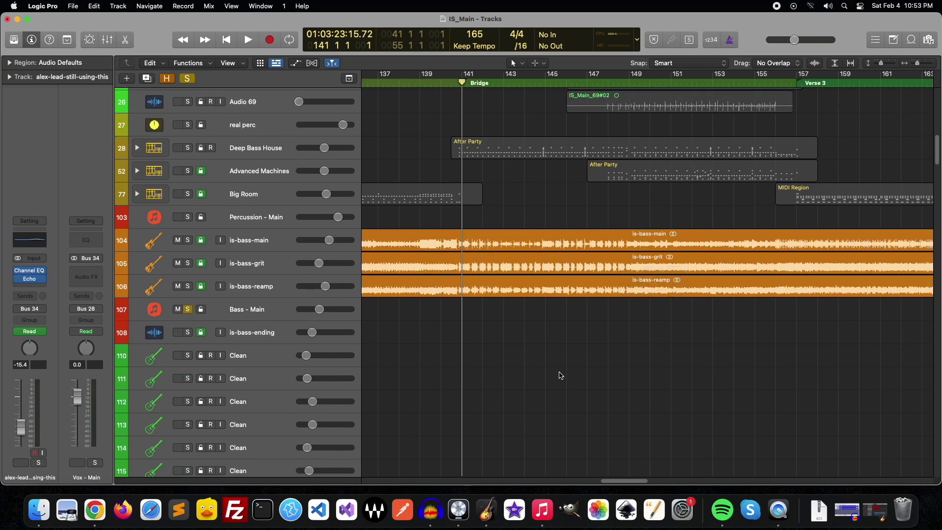
key("space")
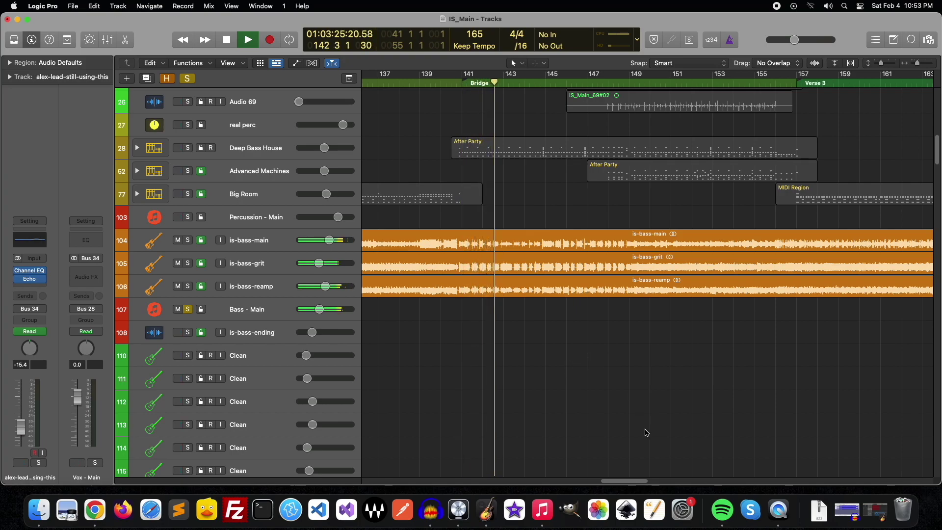
left_click_drag(641, 485, 643, 478)
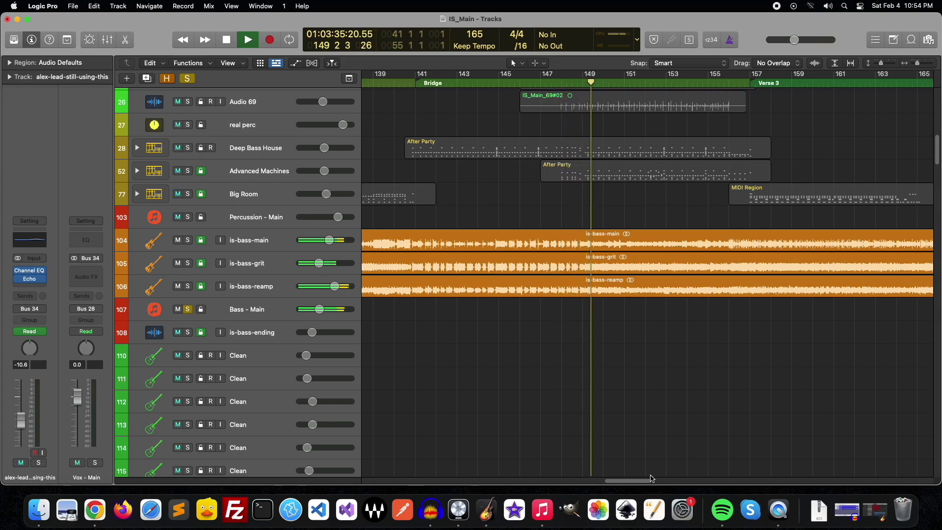
scroll(651, 478, "right", 5)
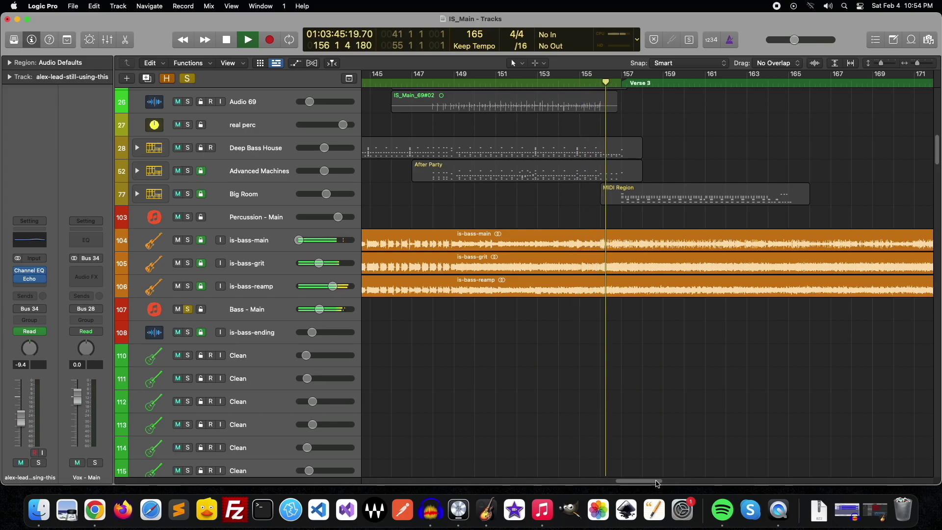
left_click_drag(658, 483, 673, 483)
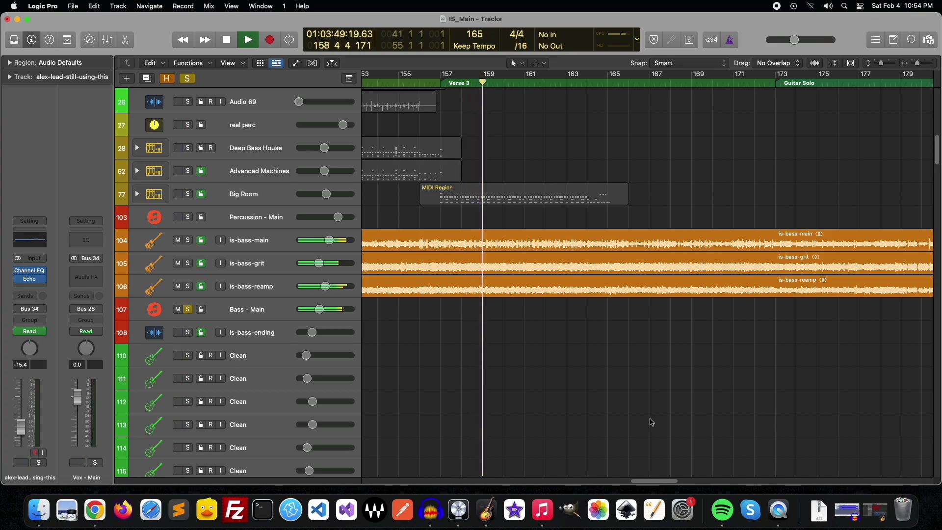
scroll(648, 442, "left", 10)
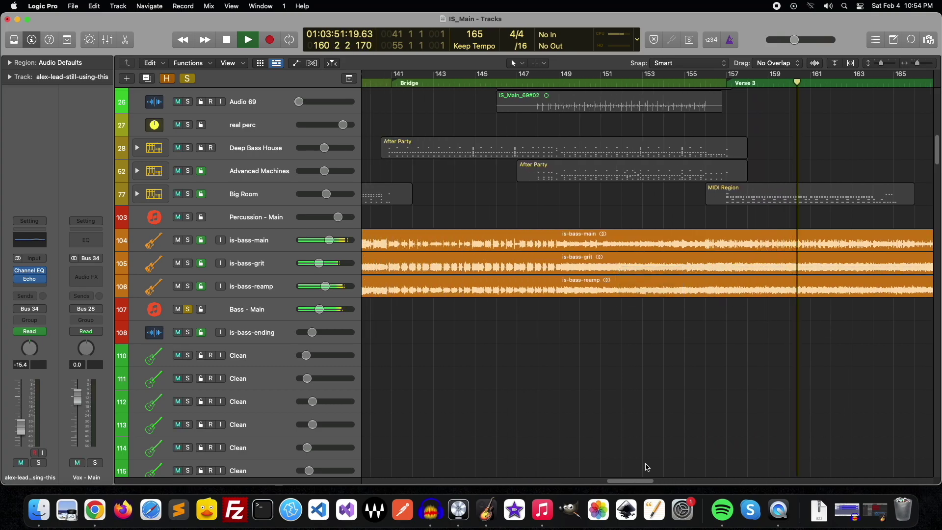
key("space")
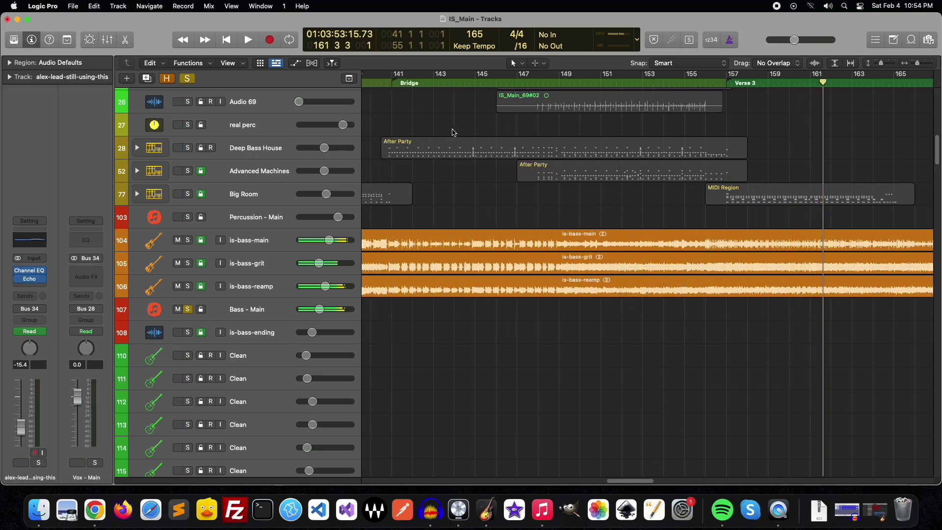
- Return the playhead to the Bridge start and solo Rhythm tracks 126 and 127
left_click(394, 84)
scroll(620, 280, "left", 3)
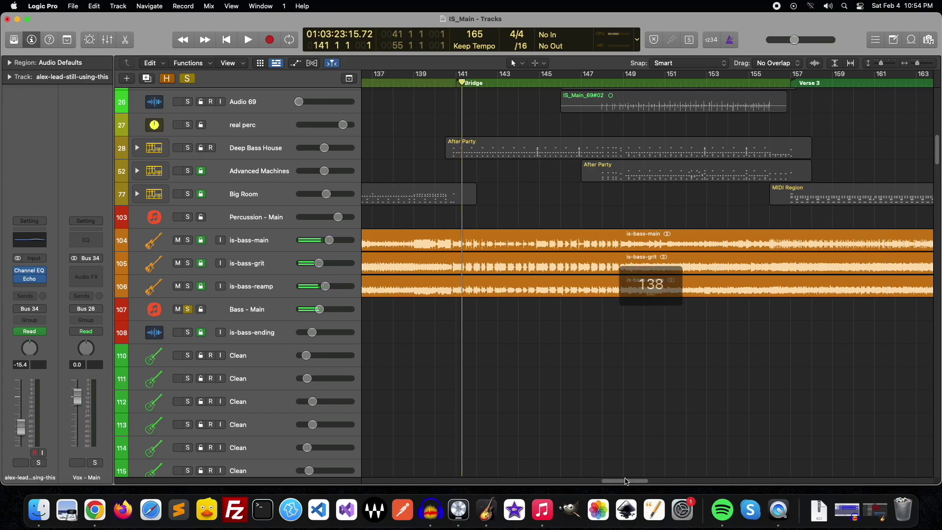
scroll(599, 334, "left", 2)
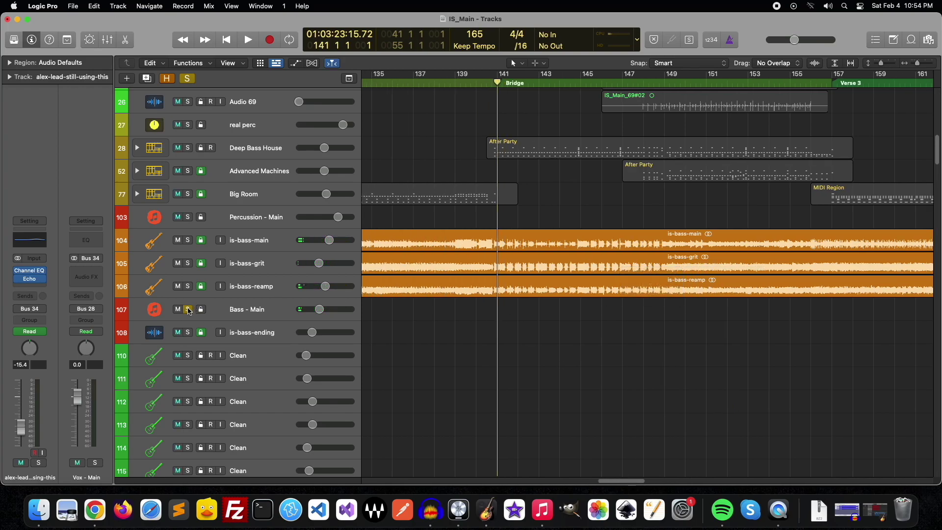
scroll(464, 338, "down", 1)
scroll(490, 294, "down", 5)
scroll(524, 244, "down", 6)
scroll(540, 274, "down", 4)
scroll(562, 317, "down", 2)
scroll(555, 323, "up", 8)
scroll(555, 325, "up", 1)
left_click_drag(582, 336, 549, 362)
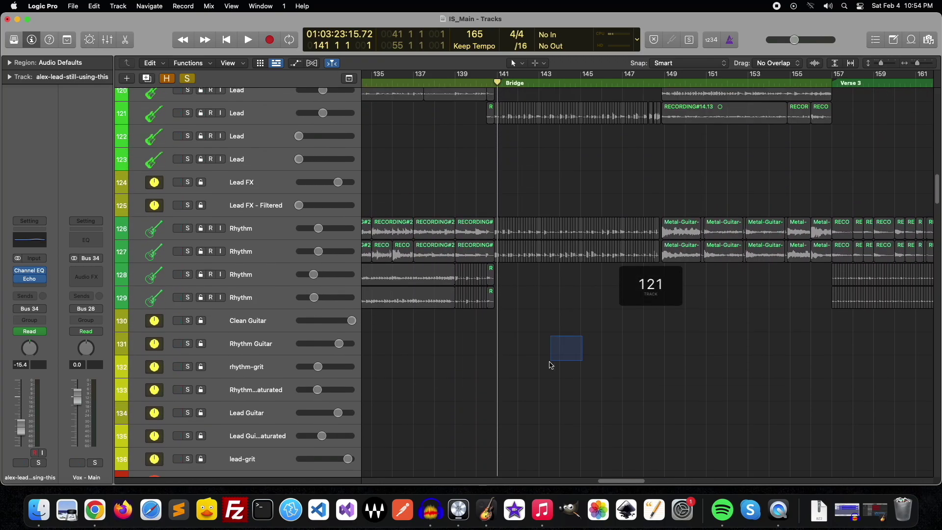
scroll(552, 363, "up", 4)
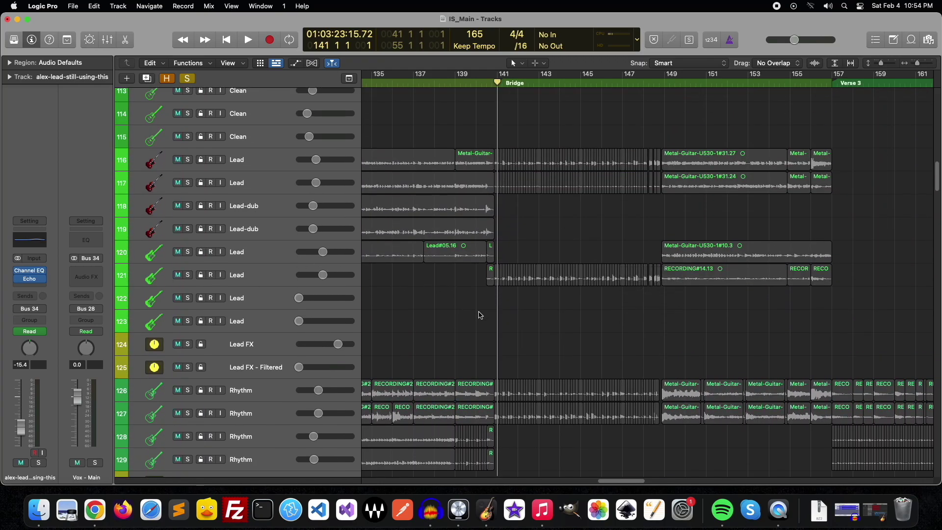
scroll(515, 290, "down", 4)
scroll(509, 290, "down", 1)
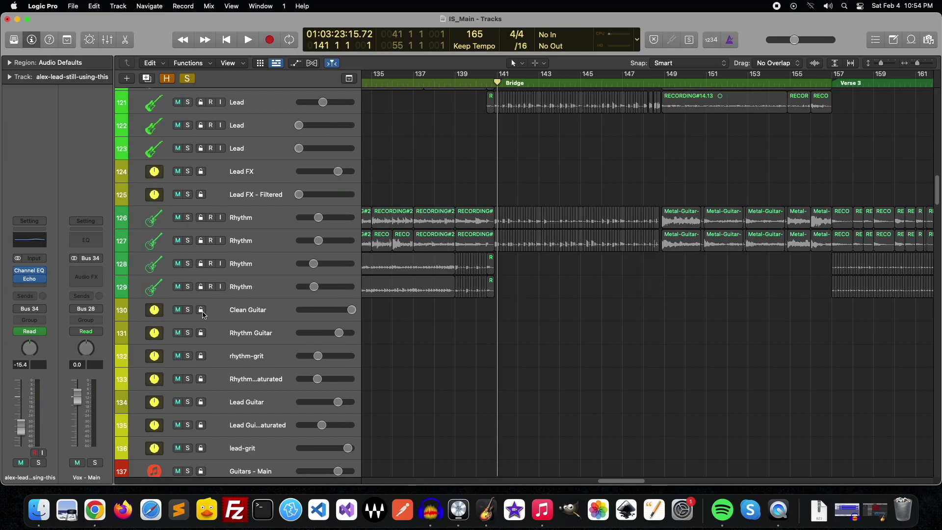
left_click(188, 217)
left_click(188, 240)
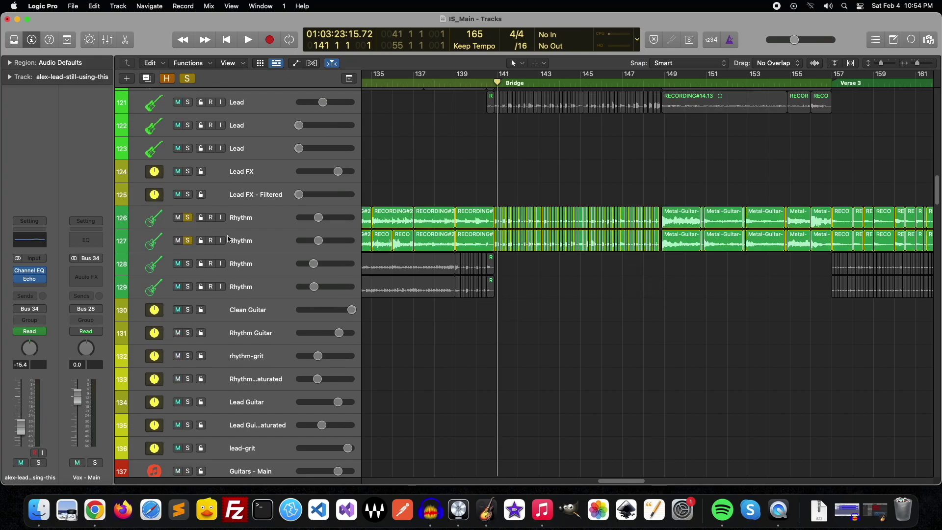
- Start playback of the soloed rhythm guitars from bar 140
left_click(187, 79)
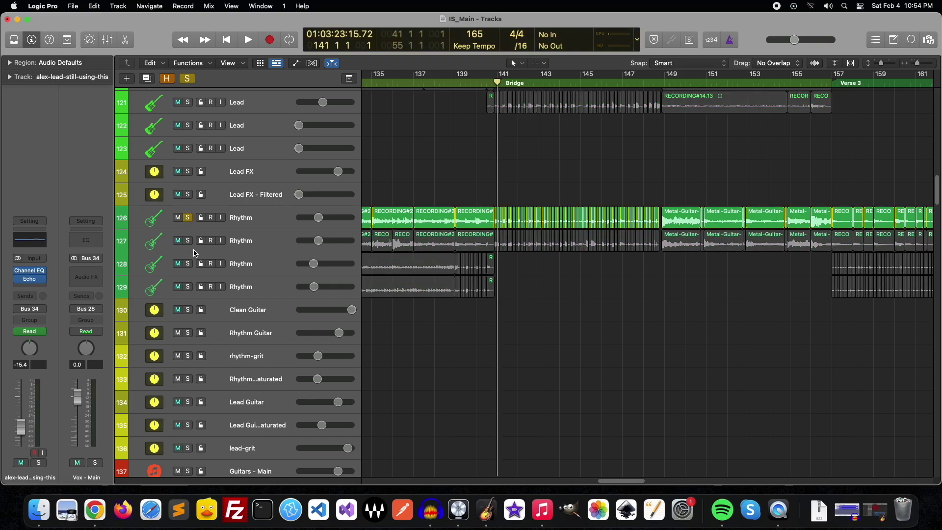
left_click(479, 83)
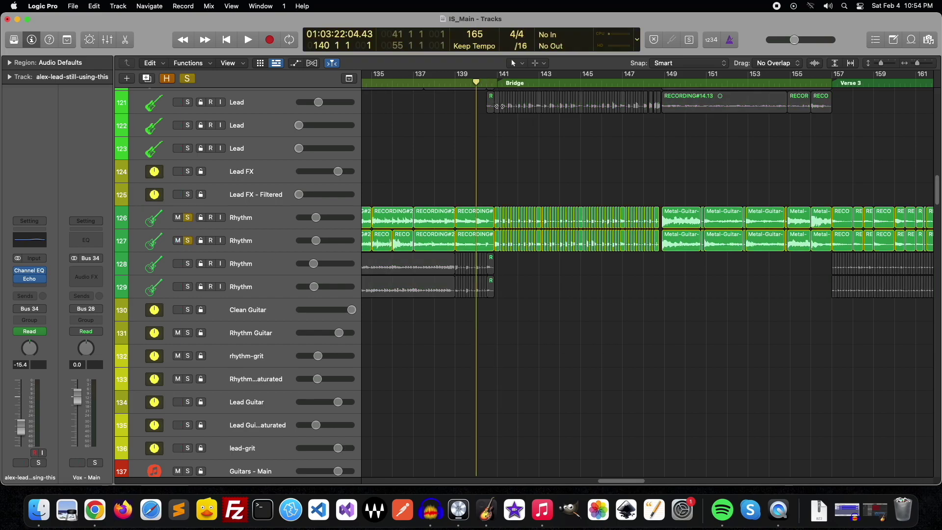
key("space")
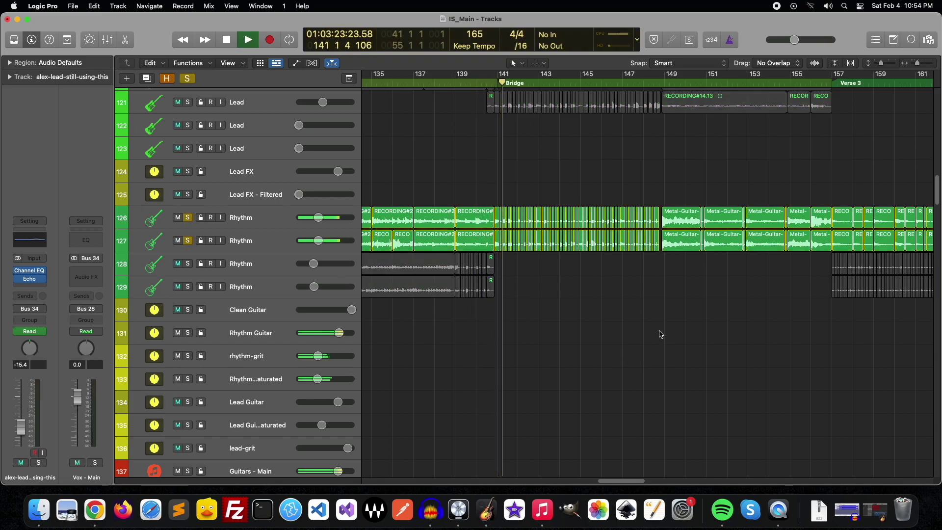
scroll(623, 348, "up", 10)
- Briefly add Bass - Main to the solo, then unsolo it while following playback
scroll(612, 341, "up", 5)
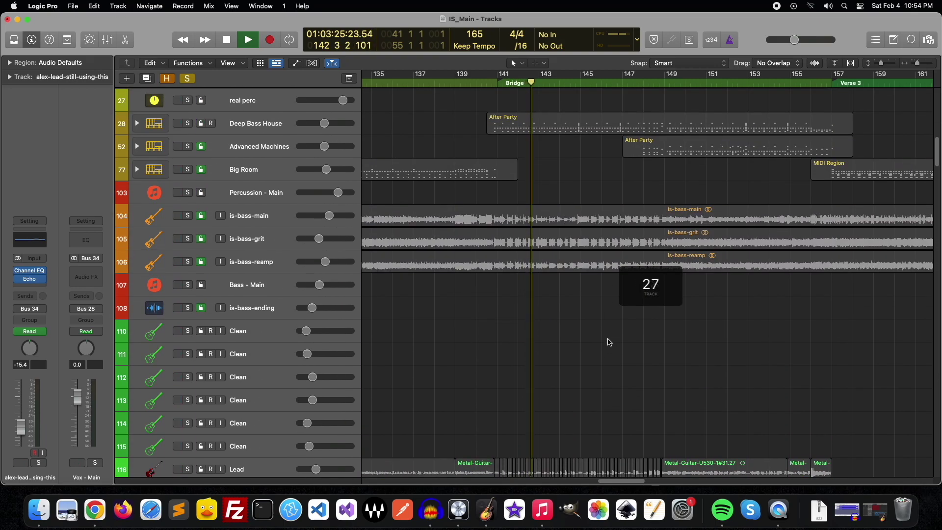
left_click(189, 285)
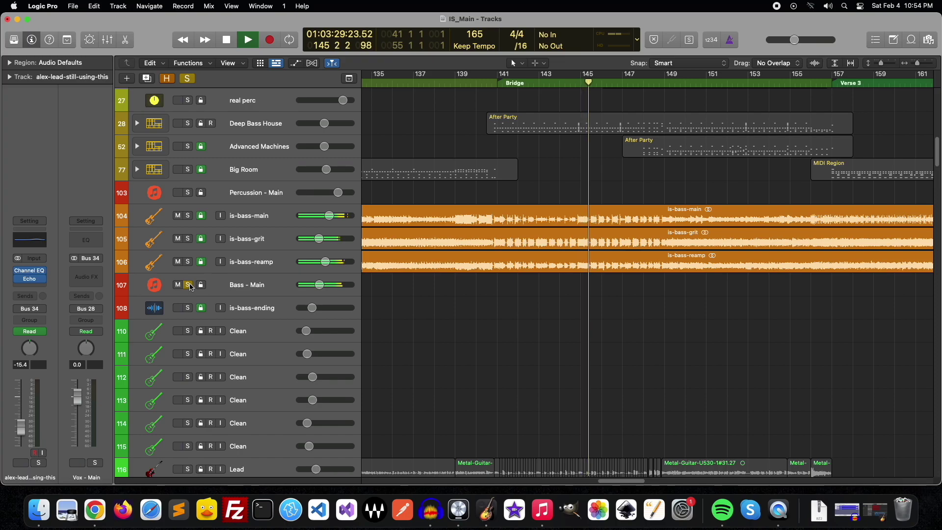
left_click_drag(622, 482, 636, 481)
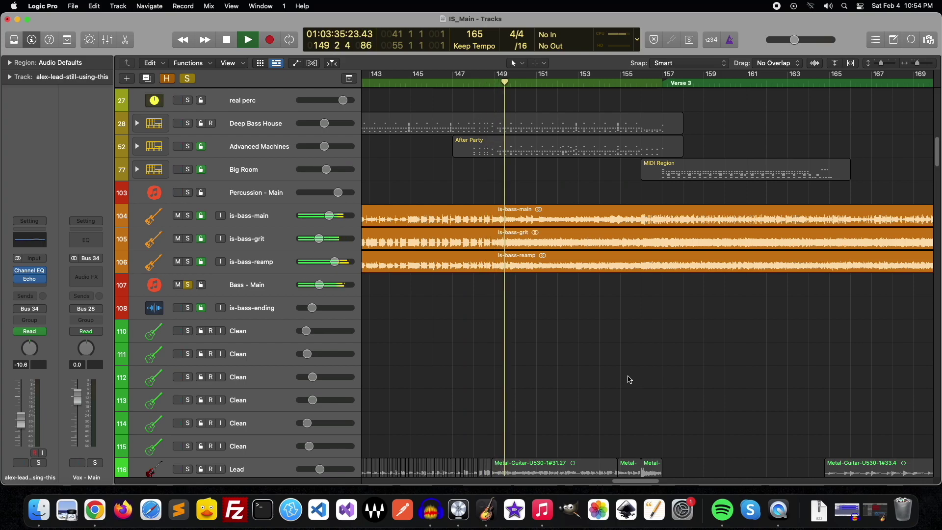
left_click(188, 285)
scroll(470, 335, "down", 10)
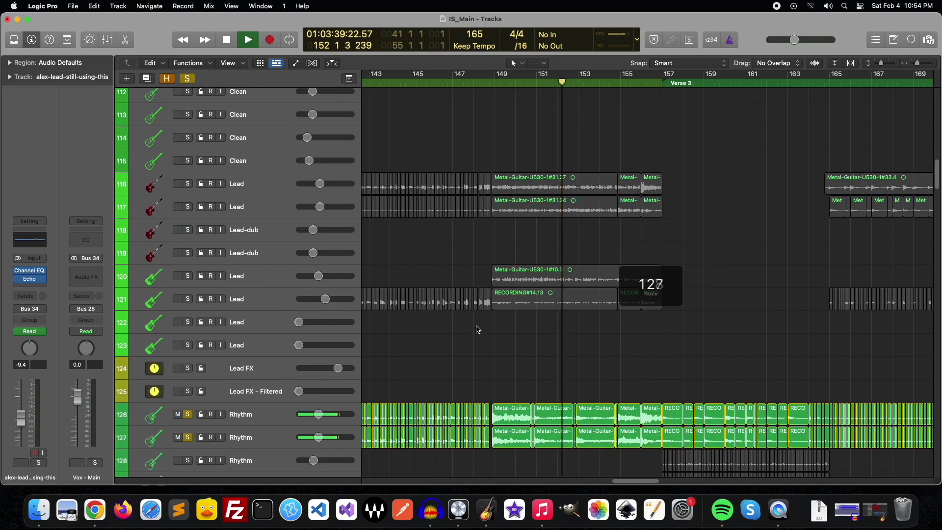
scroll(479, 326, "down", 5)
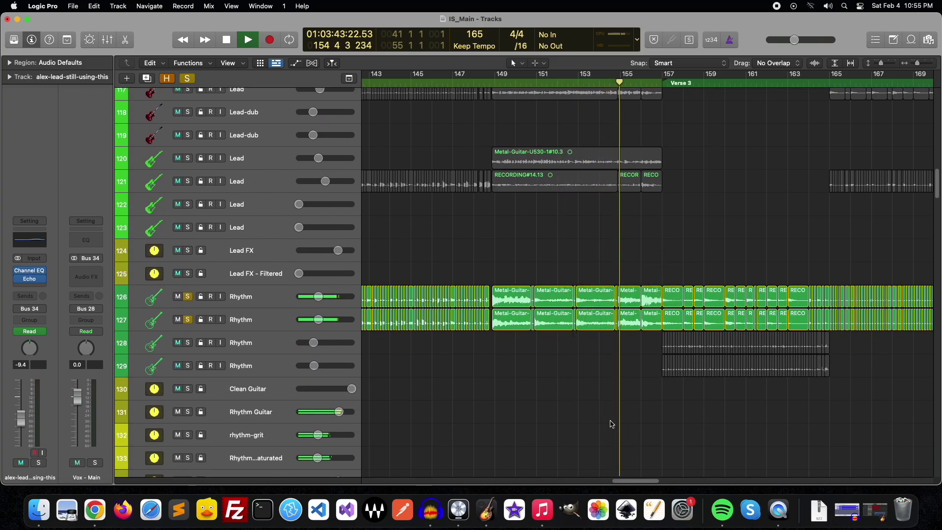
scroll(657, 456, "right", 5)
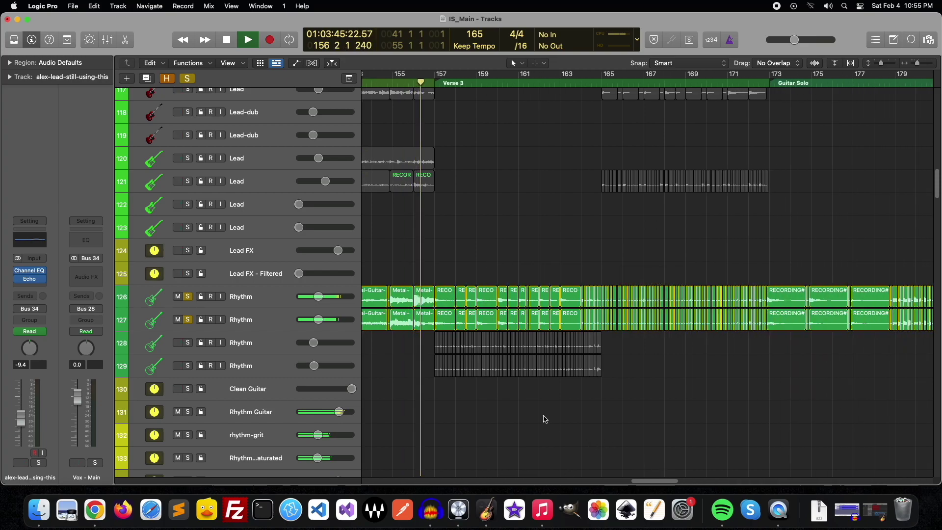
scroll(501, 407, "up", 8)
scroll(501, 407, "up", 8)
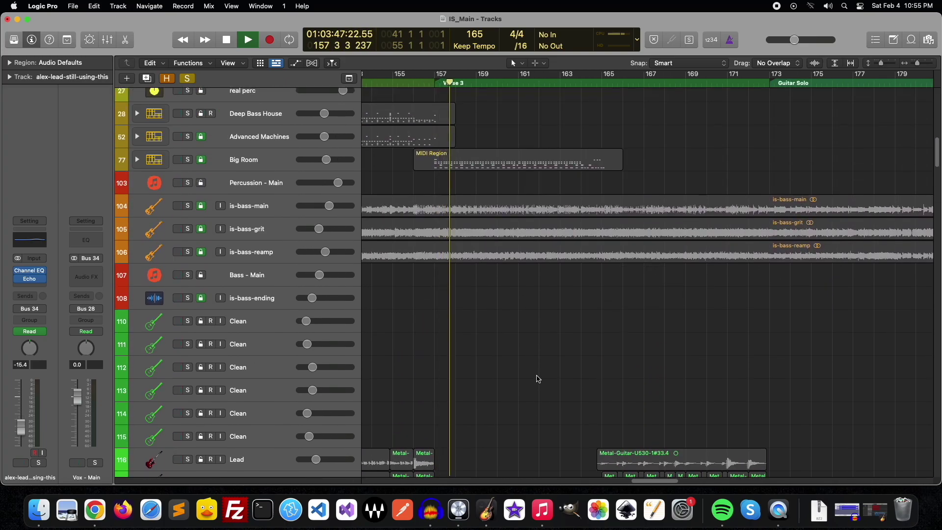
scroll(556, 279, "up", 5)
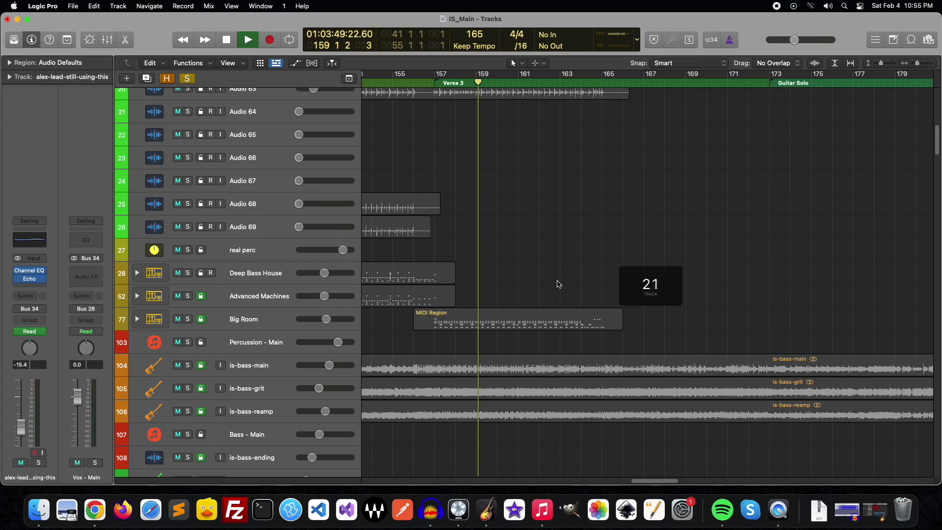
scroll(558, 283, "up", 5)
scroll(558, 280, "down", 5)
scroll(579, 245, "down", 7)
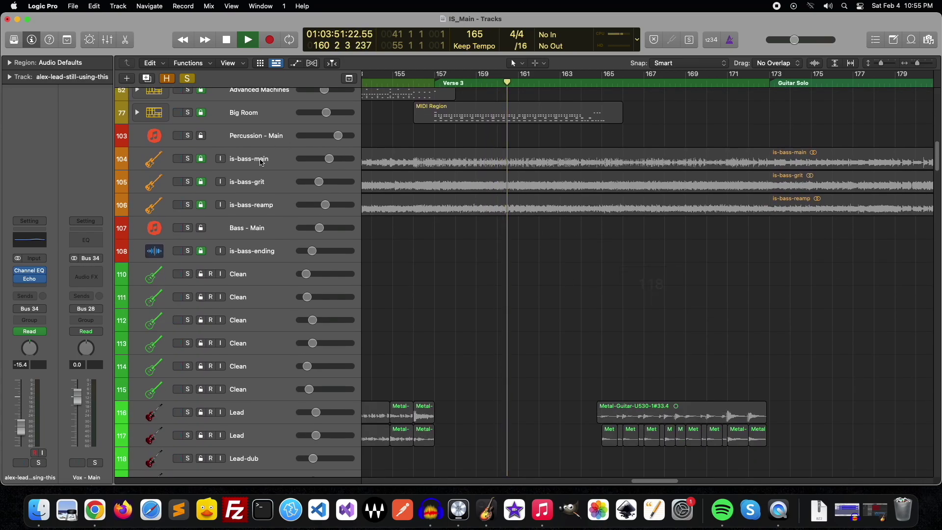
scroll(501, 314, "up", 10)
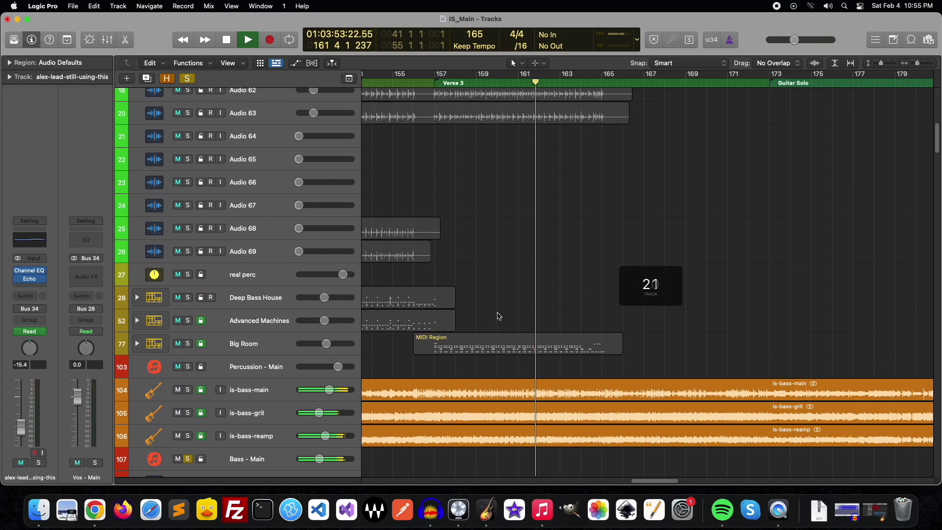
scroll(501, 316, "up", 8)
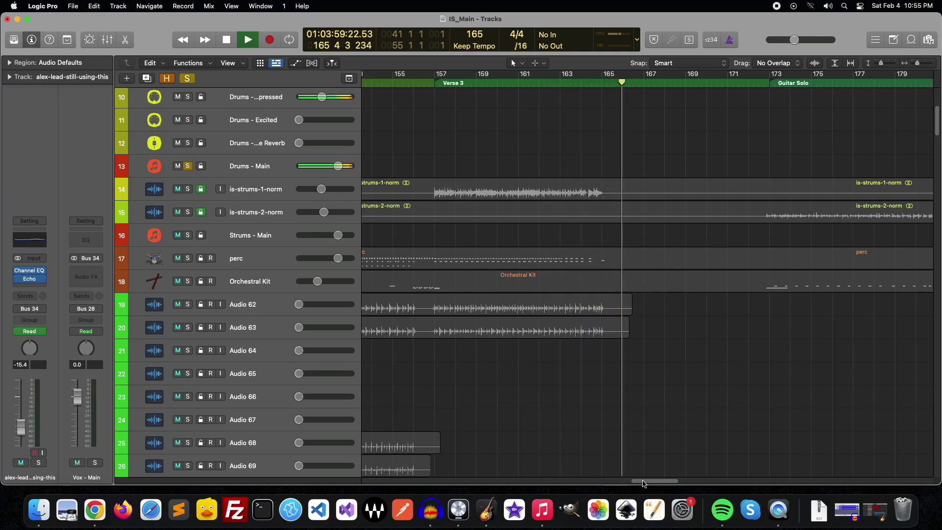
scroll(651, 477, "right", 3)
- Toggle Rhythm track 127's solo off and on, then stop playback near bar 173
scroll(650, 393, "down", 5)
scroll(647, 378, "down", 15)
scroll(647, 377, "down", 3)
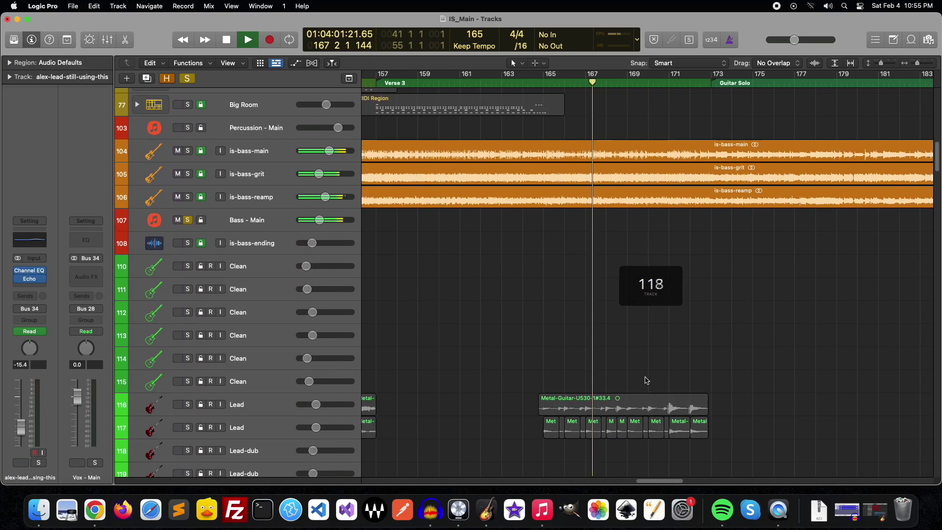
scroll(646, 376, "down", 3)
scroll(646, 376, "down", 6)
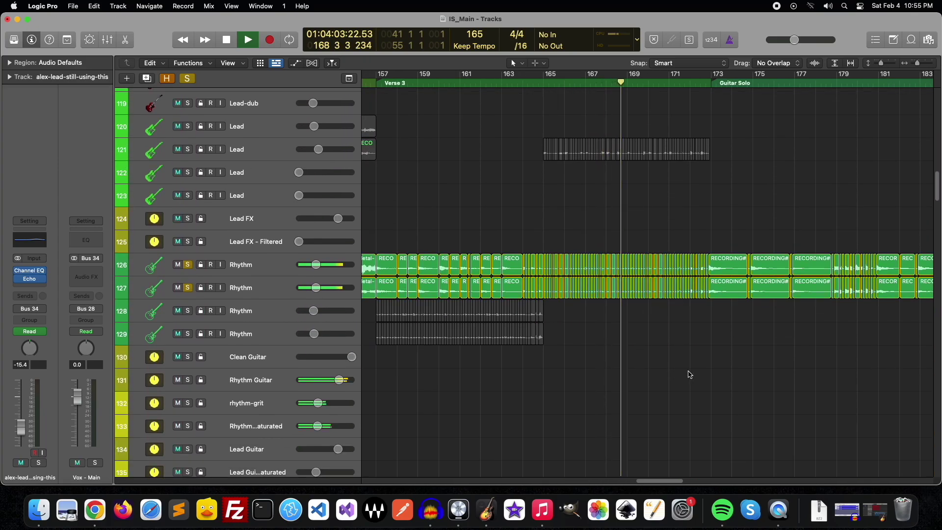
left_click(188, 288)
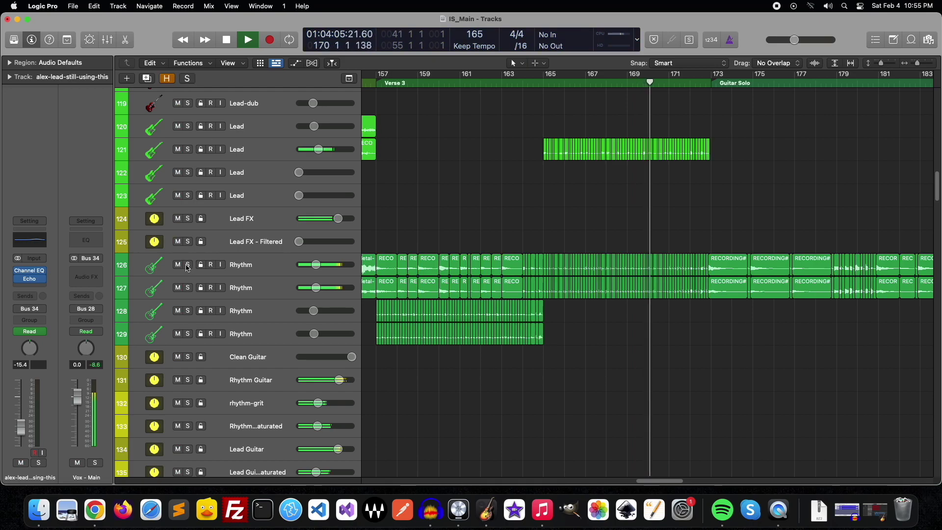
left_click(191, 288)
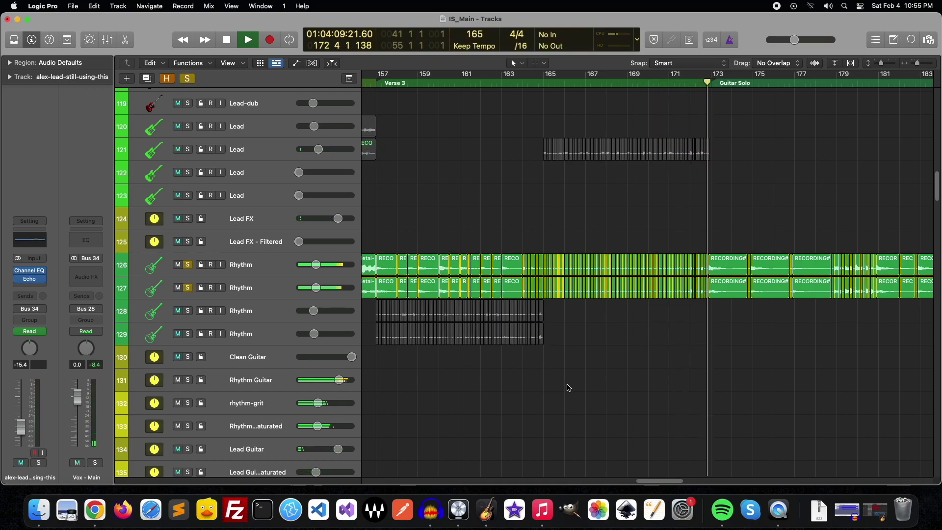
key("space")
scroll(658, 308, "left", 10)
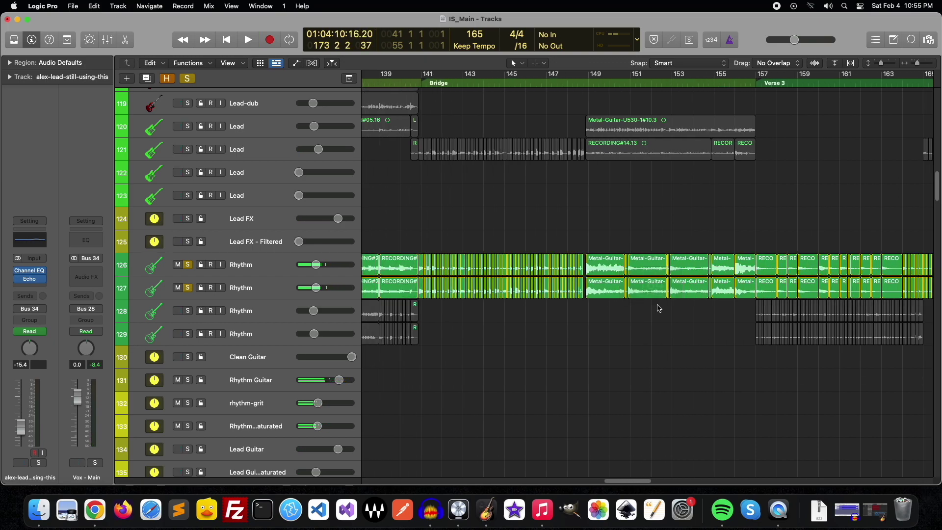
- Clear all track solos and place the playhead just before the Bridge
left_click(188, 77)
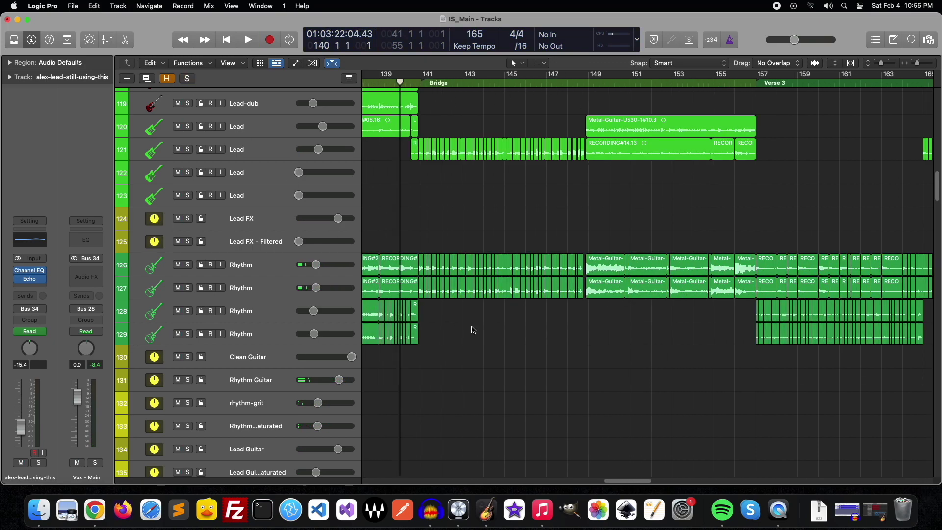
scroll(505, 377, "down", 5)
scroll(508, 370, "down", 7)
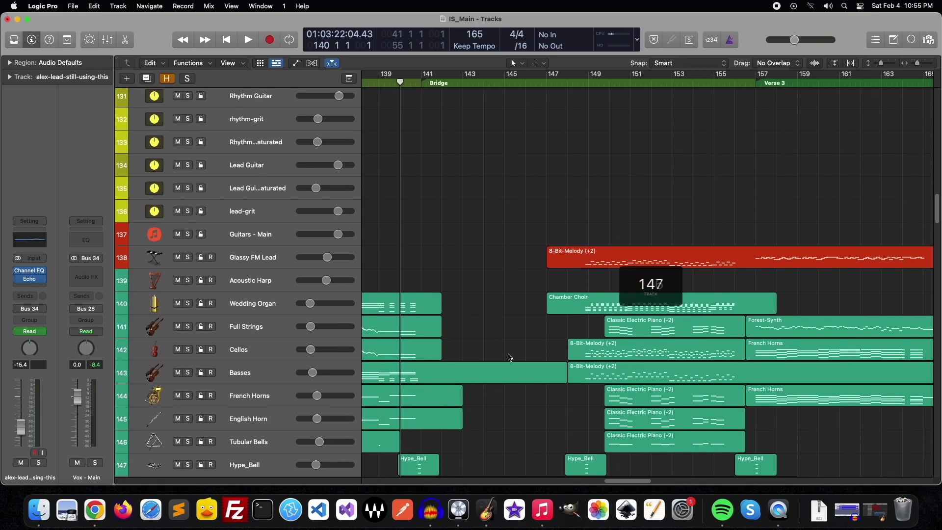
scroll(510, 363, "down", 4)
scroll(512, 356, "down", 2)
scroll(510, 355, "down", 3)
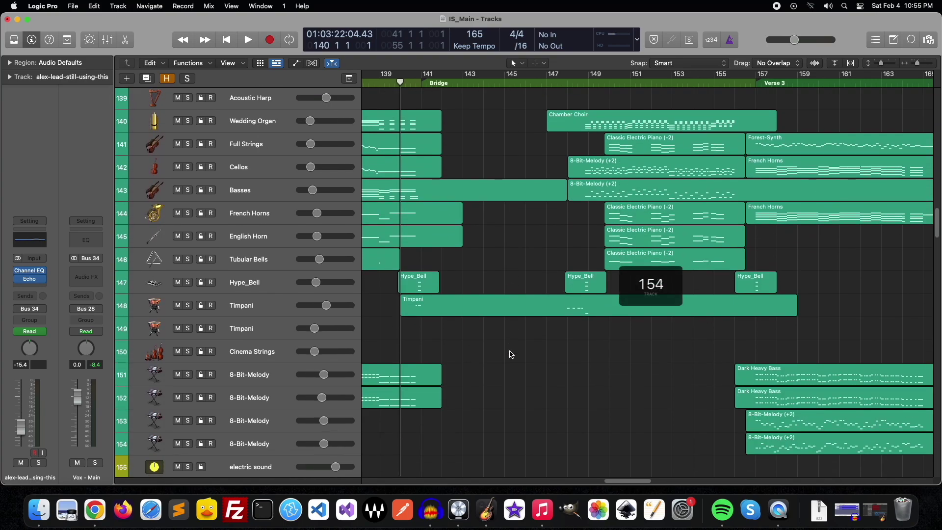
scroll(509, 356, "up", 3)
scroll(508, 355, "up", 13)
scroll(507, 356, "up", 8)
scroll(505, 353, "up", 1)
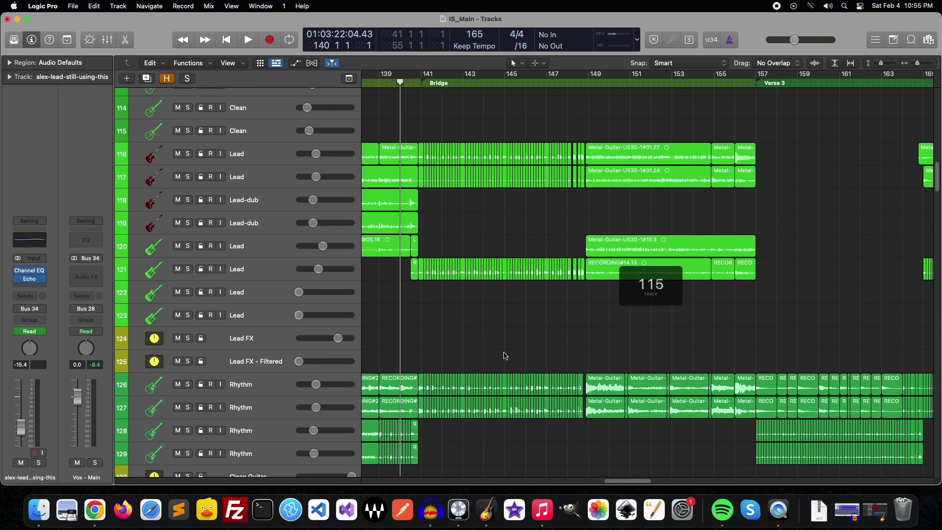
scroll(505, 357, "up", 3)
scroll(515, 287, "up", 1)
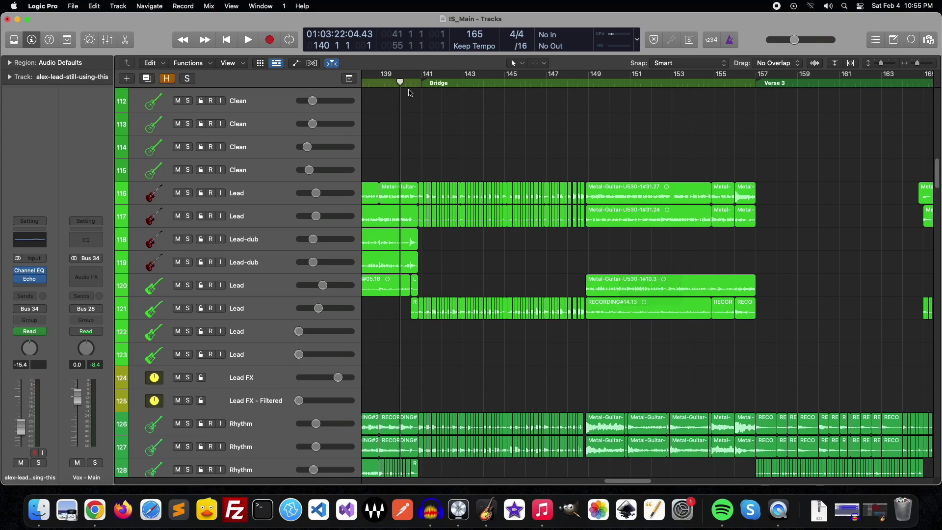
left_click(407, 85)
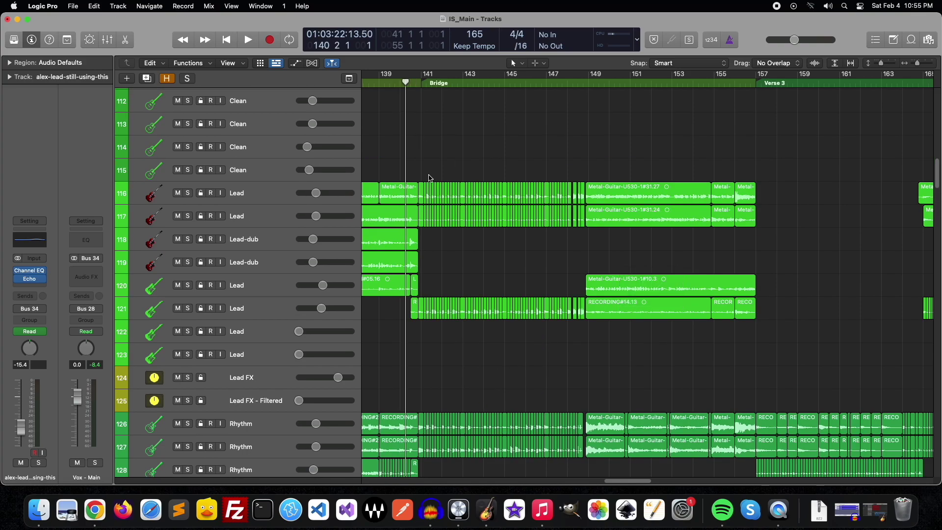
- Solo Lead tracks 121, 117 and 116, play a short Bridge pass, and return to bar 141
left_click(188, 308)
left_click(187, 216)
left_click(188, 193)
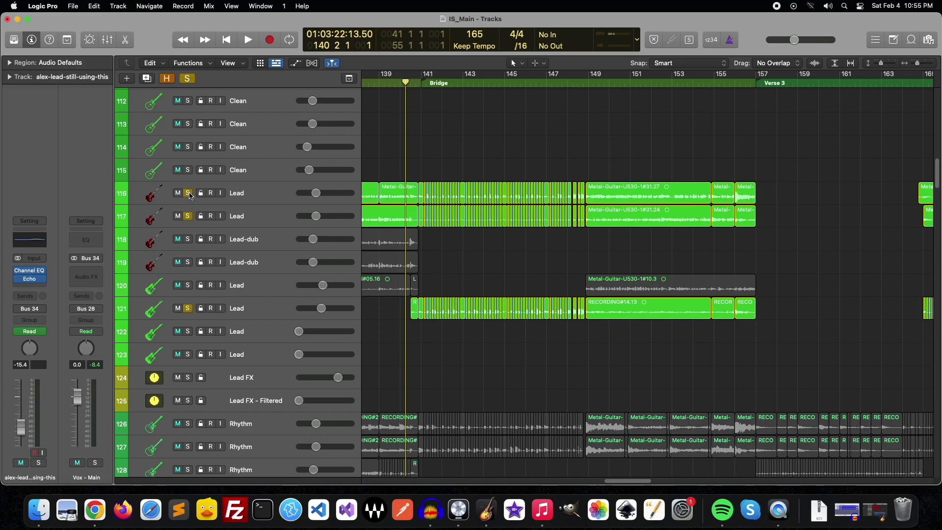
key("space")
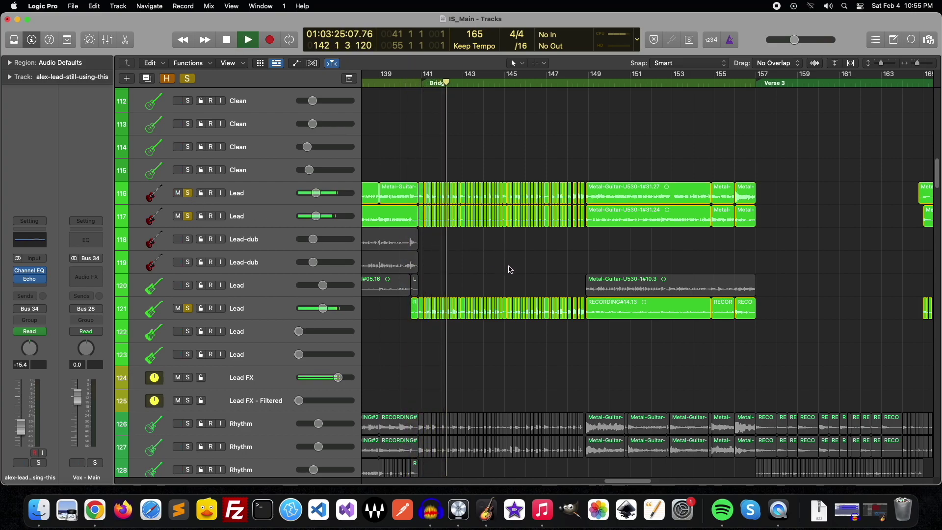
scroll(632, 460, "right", 4)
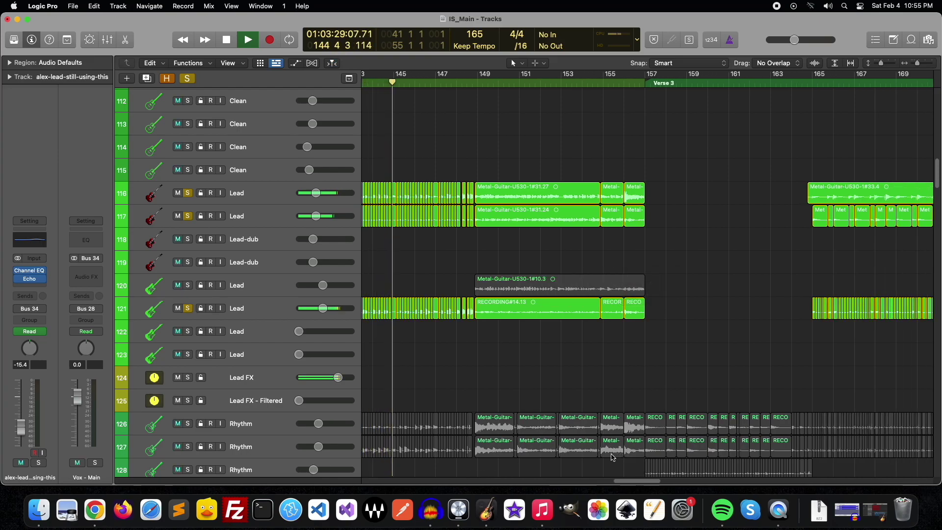
scroll(619, 474, "left", 6)
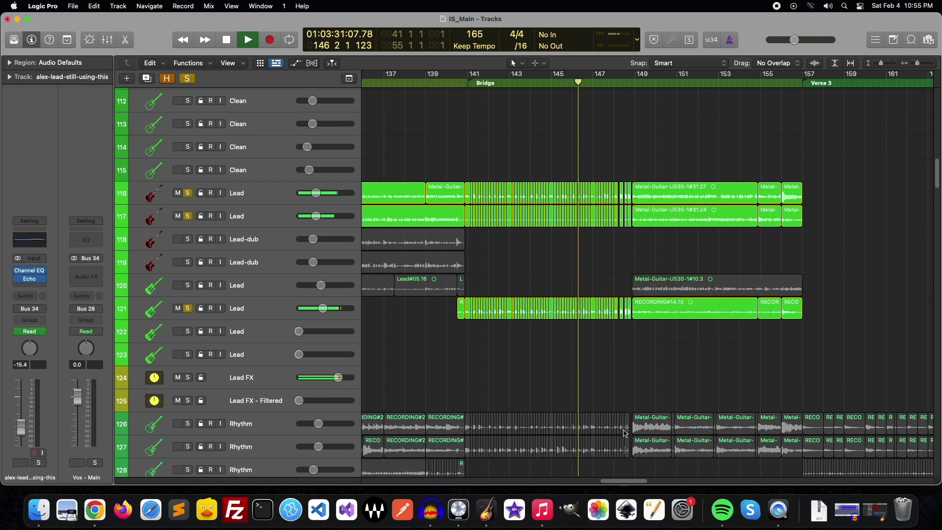
key("space")
left_click(470, 97)
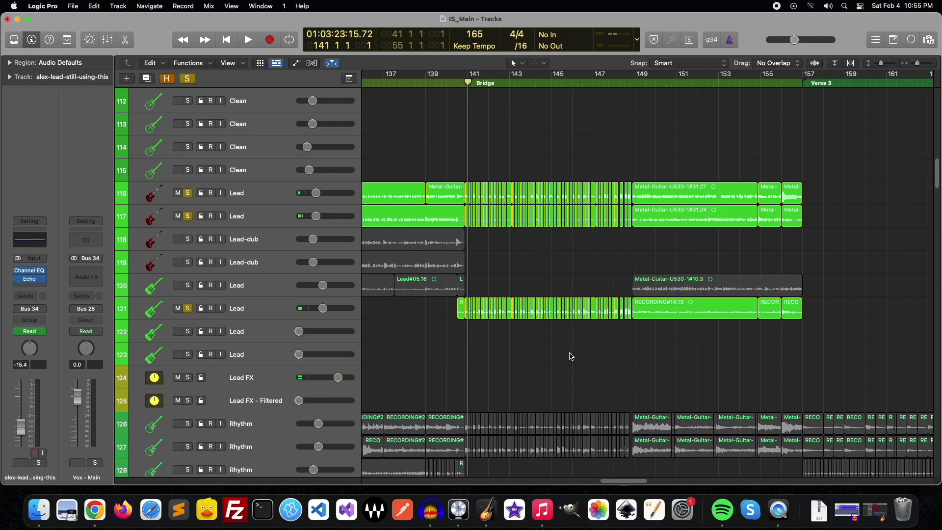
scroll(568, 353, "down", 4)
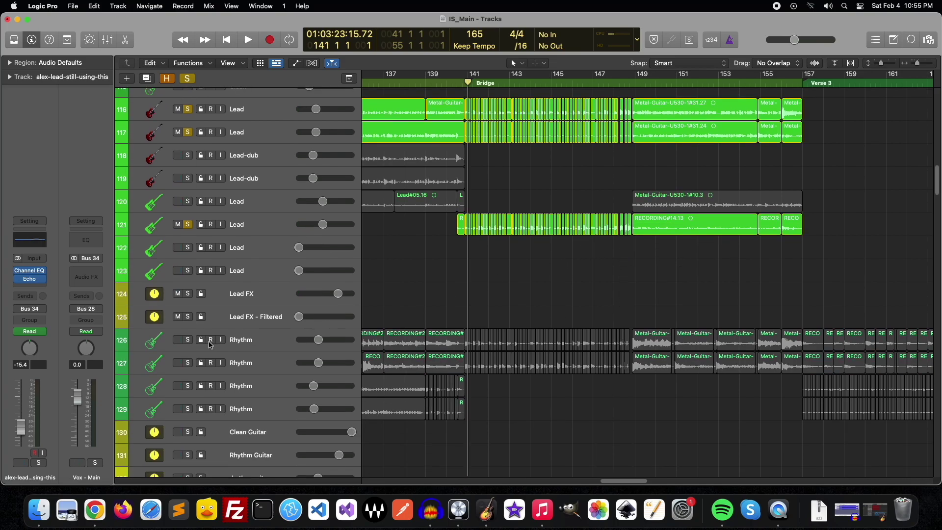
- Add Rhythm tracks 126 and 127 to the solo and play them with the leads
left_click(191, 343)
left_click(193, 365)
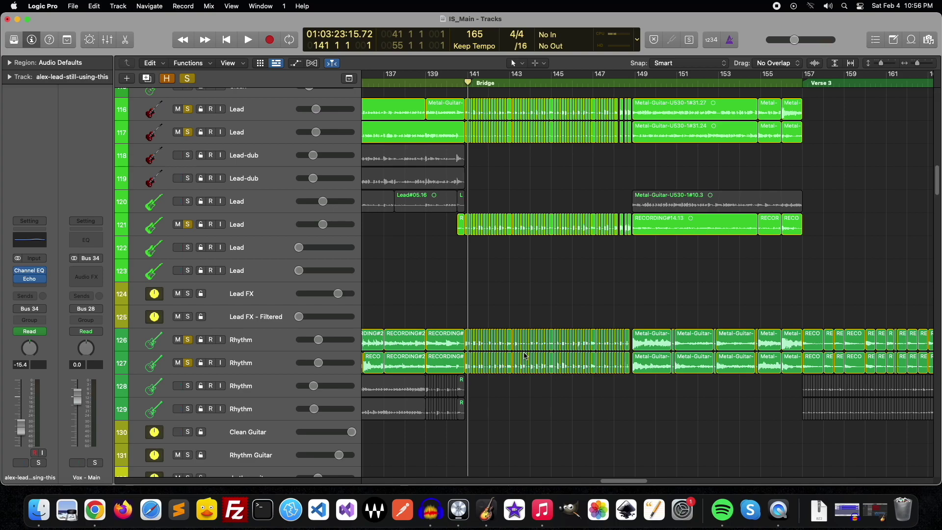
key("space")
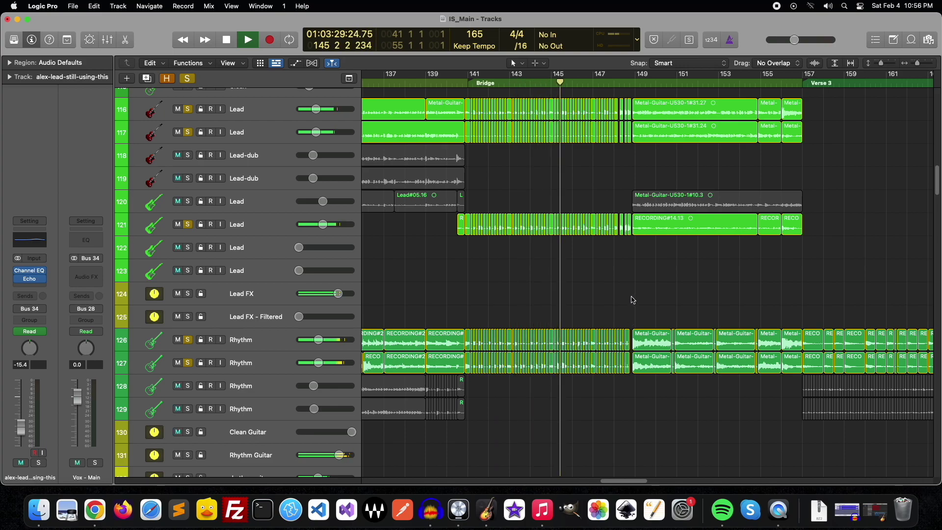
scroll(641, 299, "right", 5)
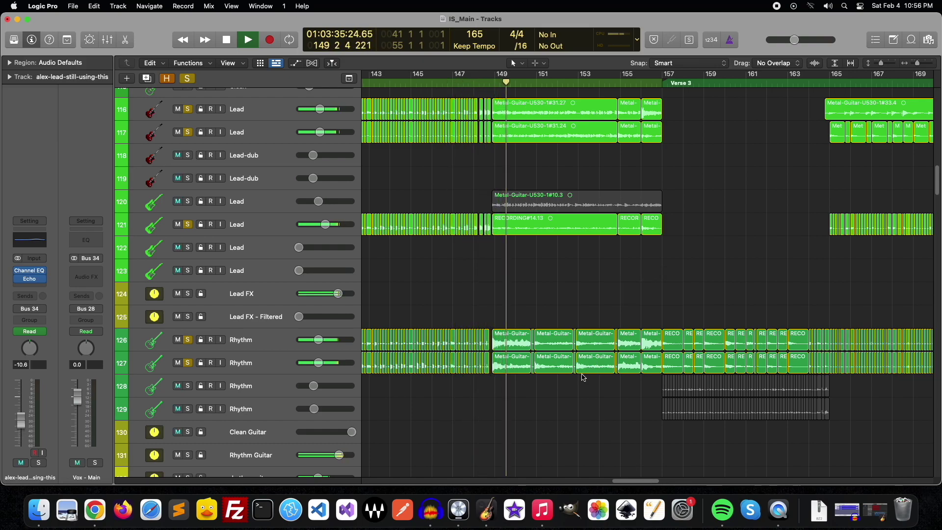
scroll(638, 285, "up", 2)
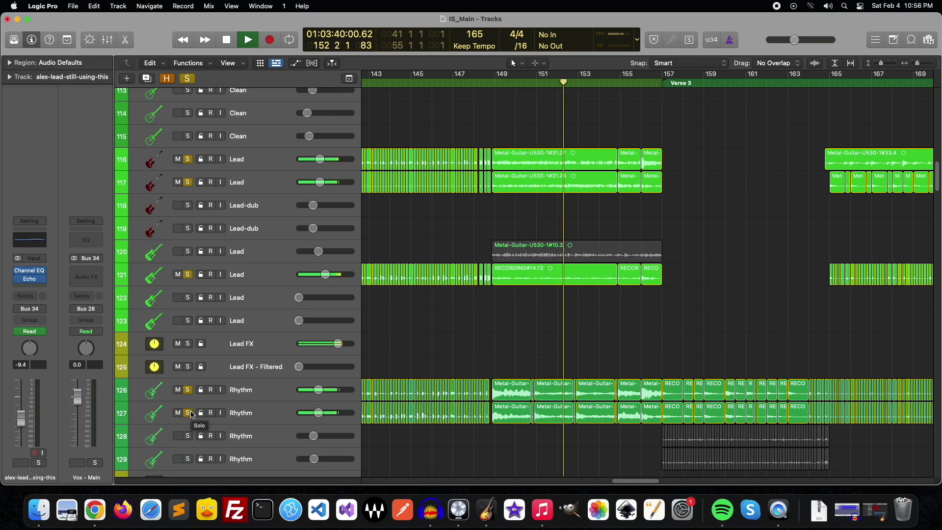
- Unsolo Rhythm tracks 127 and 126 and stop playback around bar 157
left_click(189, 413)
left_click(188, 390)
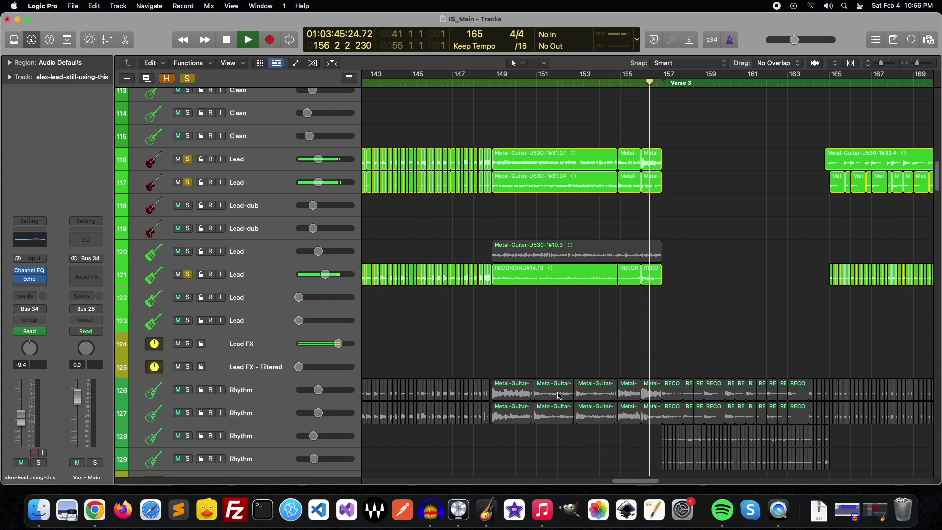
key("space")
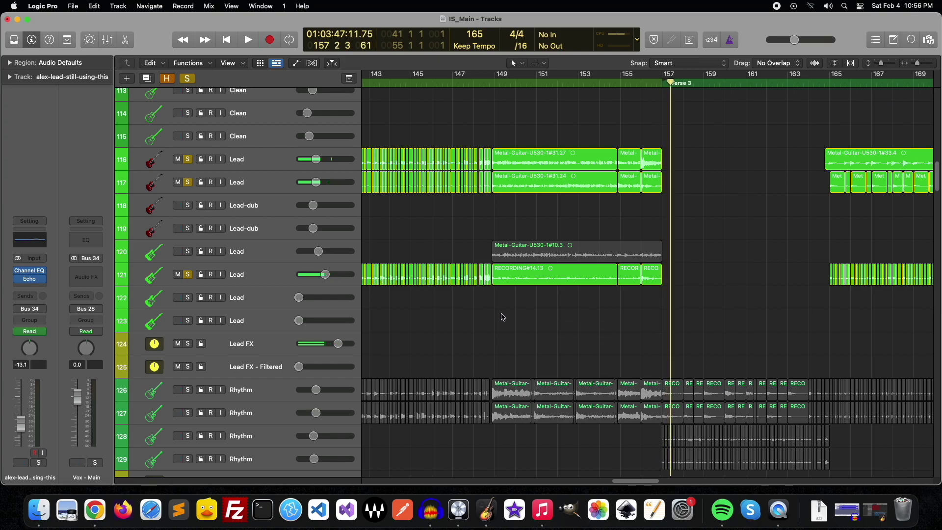
- Clear all solos, solo Lead tracks 121 and 120, and play from bar 147
left_click(484, 79)
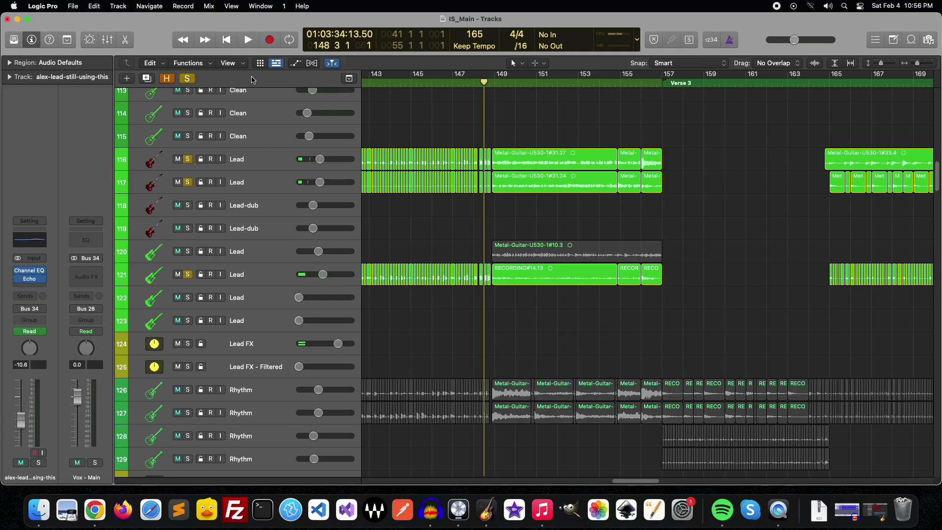
left_click(195, 80)
left_click(188, 275)
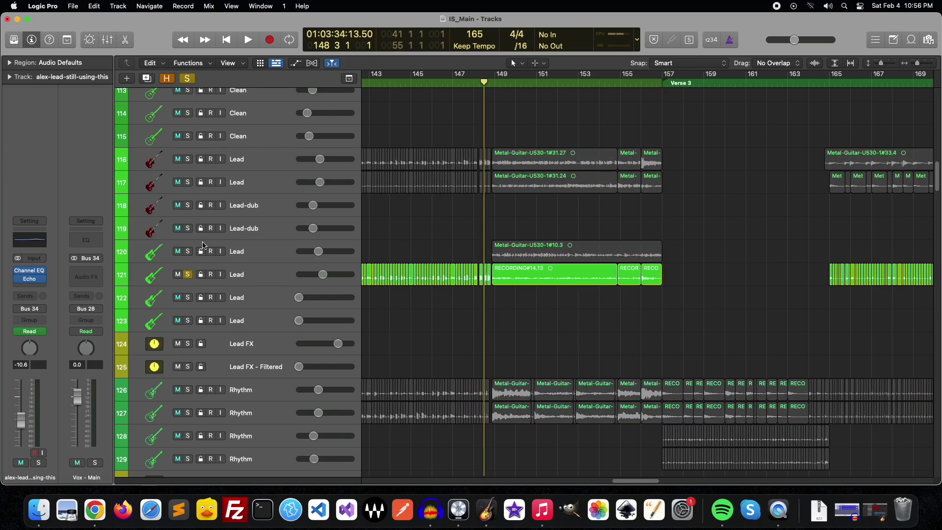
left_click(188, 252)
left_click(459, 83)
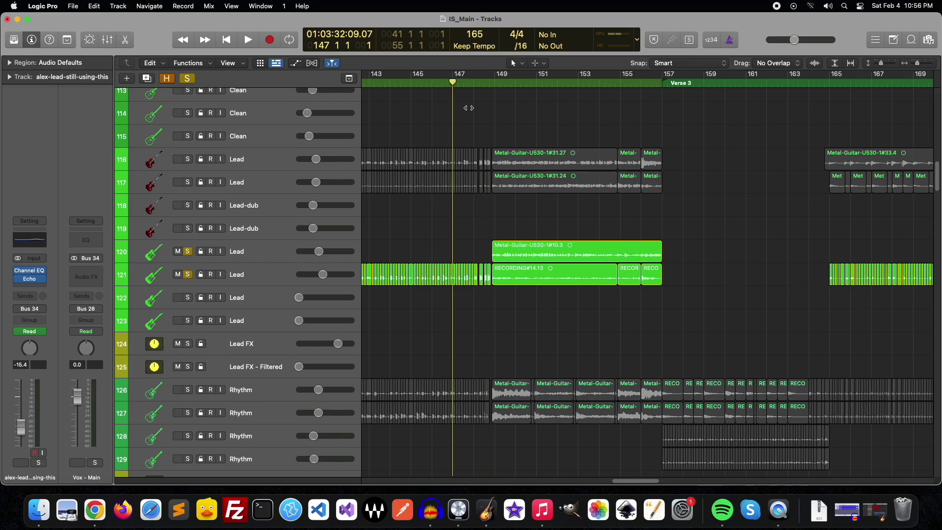
key("space")
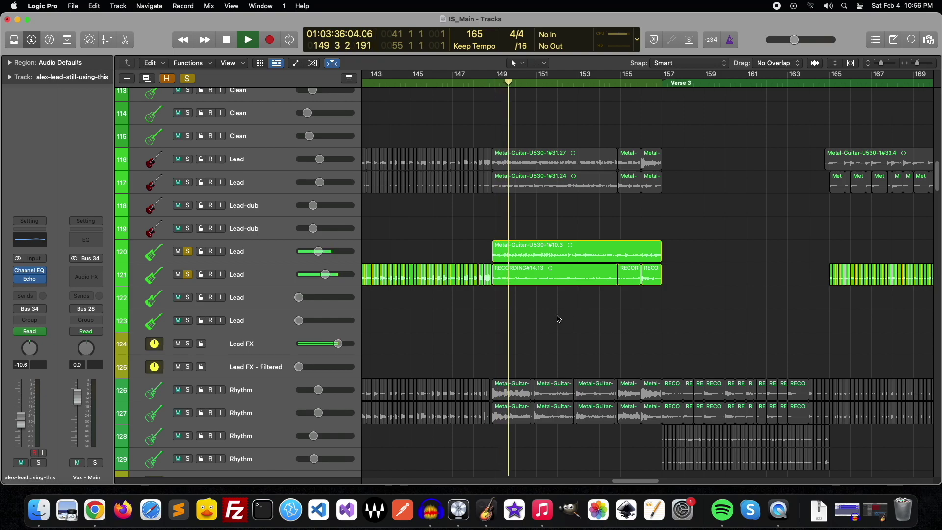
- Toggle Lead 121's solo off and back on, then stop playback and clear every solo
left_click(188, 275)
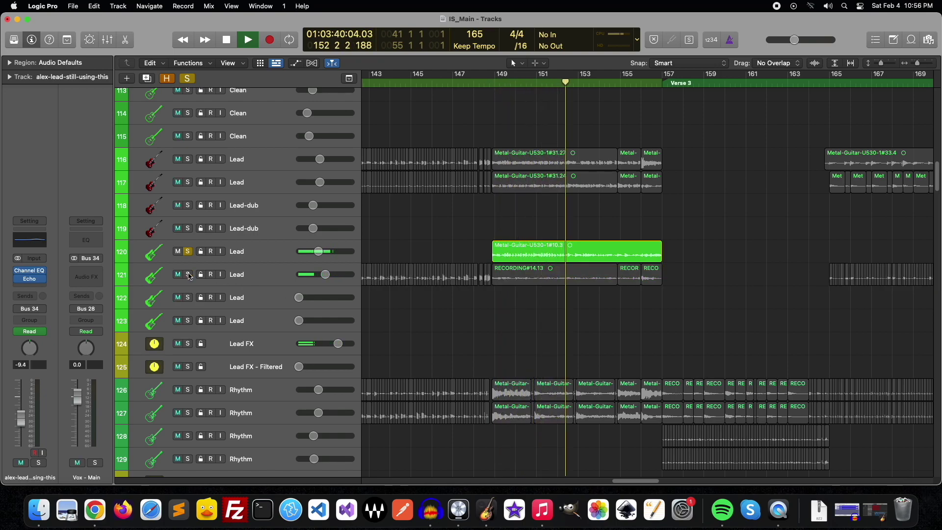
left_click(188, 275)
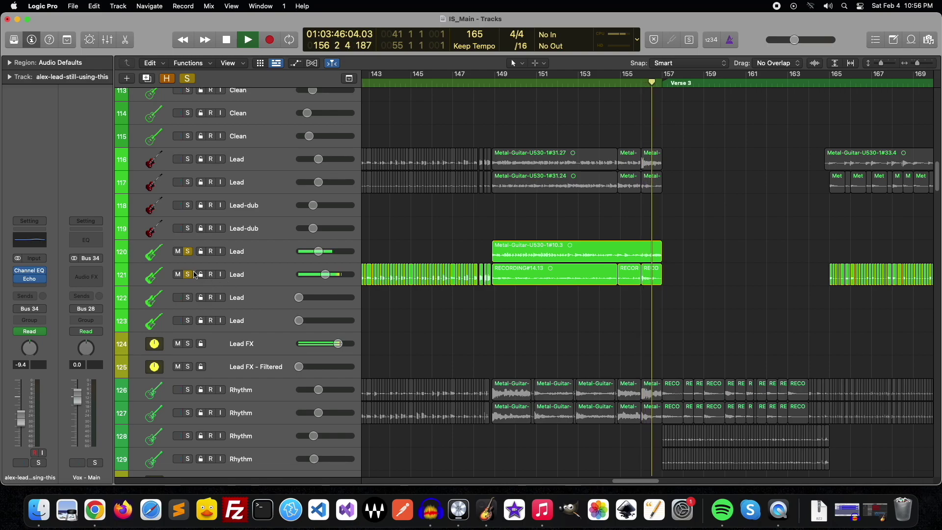
key("space")
key("ctrl+alt+super+s")
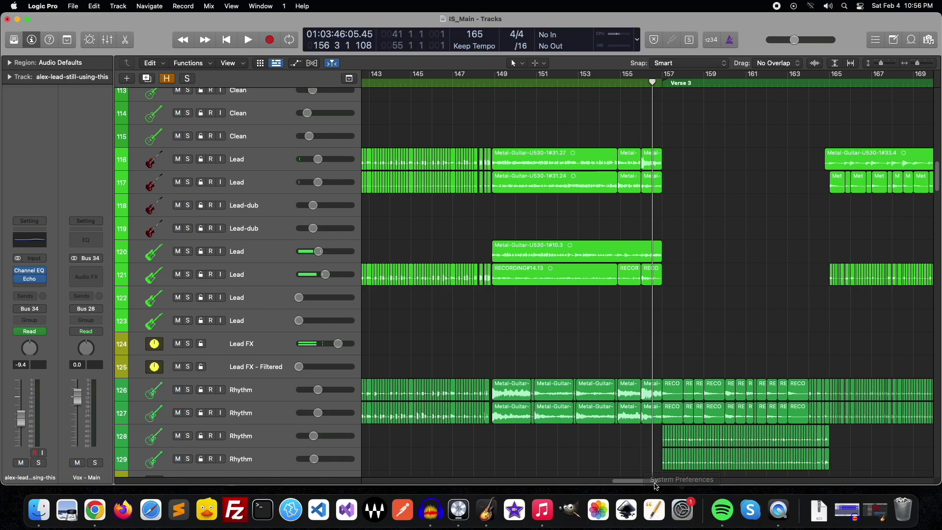
scroll(652, 294, "left", 5)
scroll(542, 151, "left", 5)
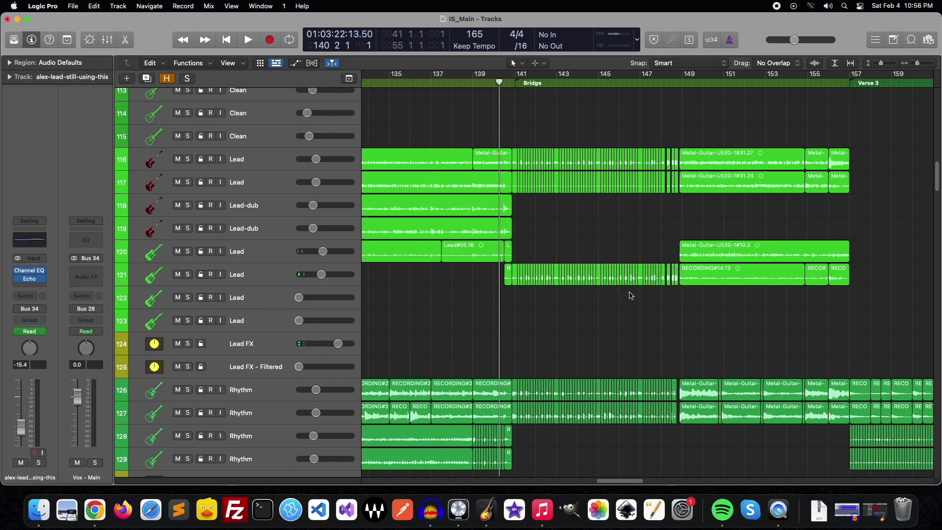
scroll(631, 294, "down", 5)
scroll(631, 294, "up", 5)
scroll(631, 286, "up", 20)
scroll(631, 286, "up", 4)
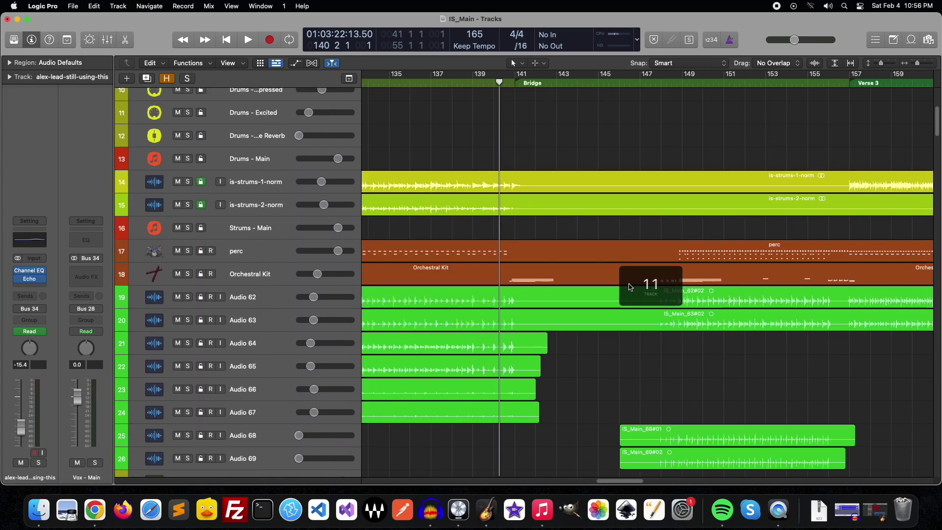
scroll(630, 289, "up", 2)
scroll(628, 291, "up", 2)
- Solo the Drums - Main track
scroll(626, 292, "down", 2)
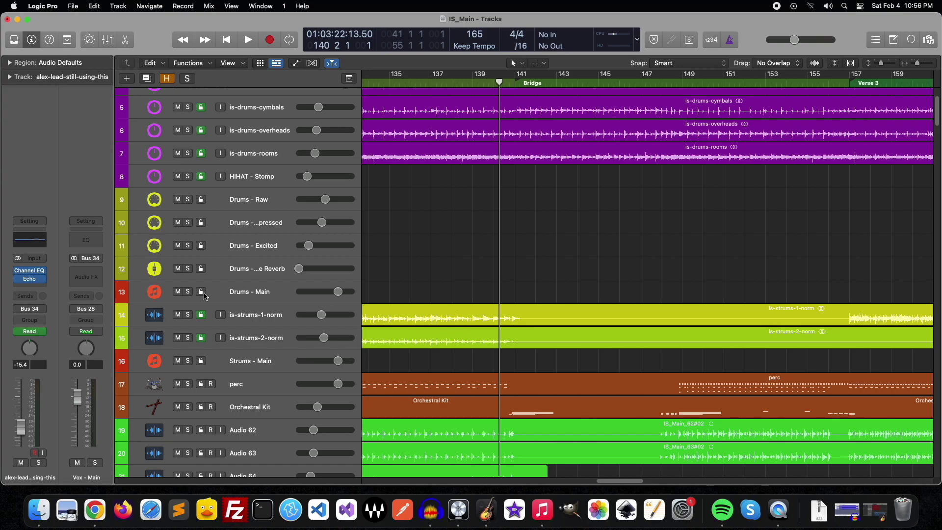
left_click(188, 292)
scroll(550, 275, "down", 1)
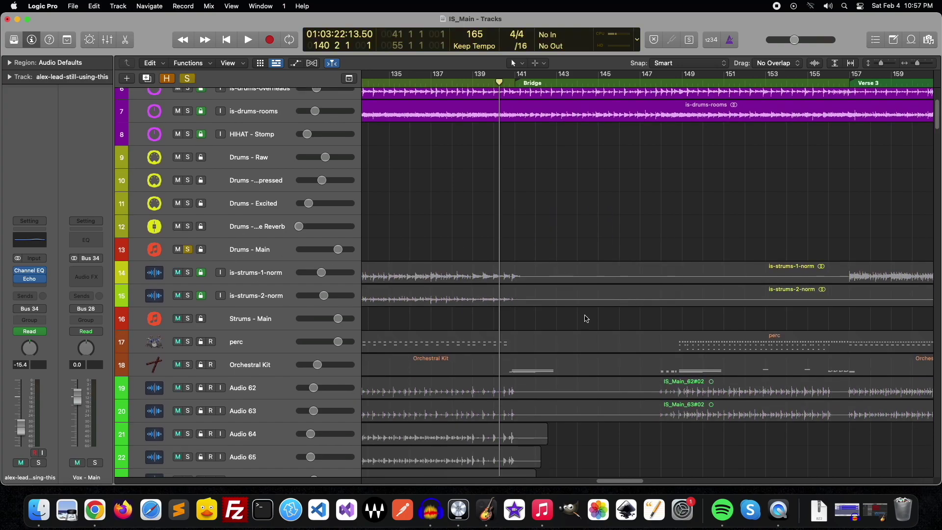
scroll(583, 319, "down", 3)
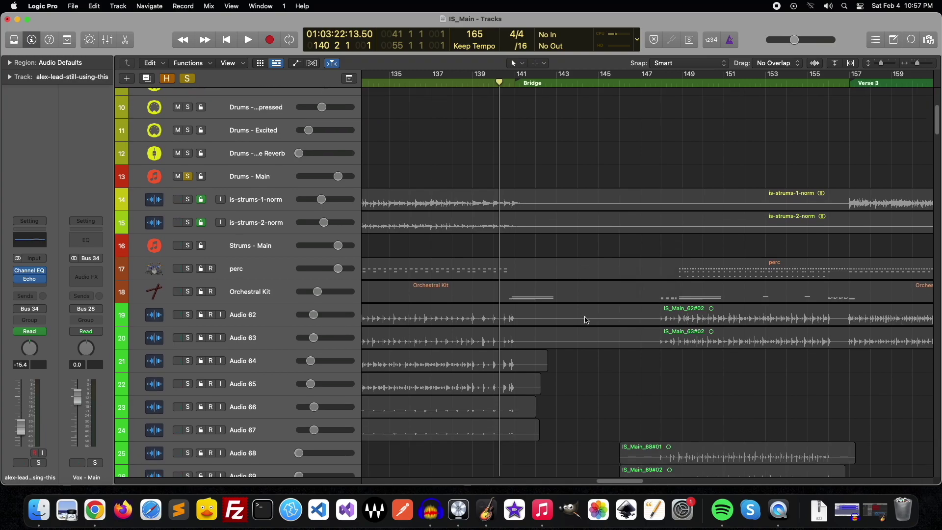
scroll(587, 320, "up", 3)
scroll(591, 321, "up", 2)
scroll(593, 309, "down", 3)
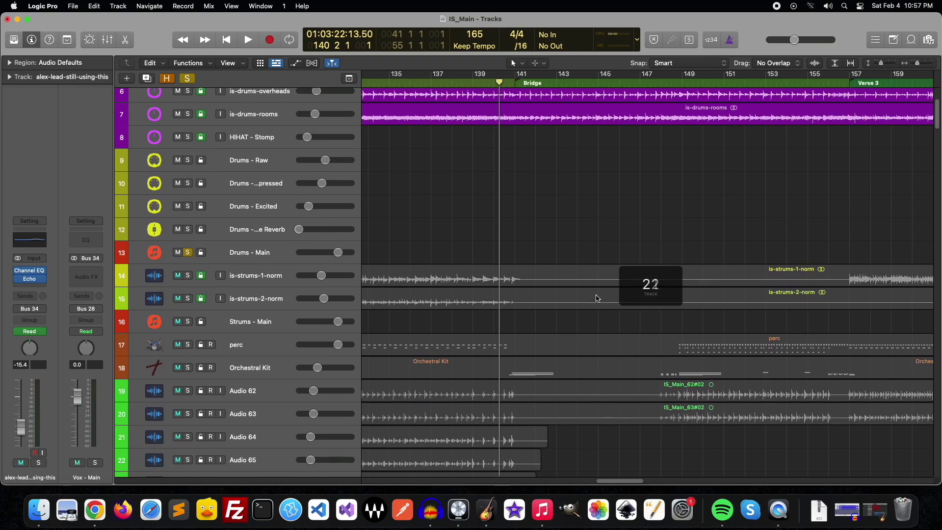
scroll(603, 313, "down", 3)
- Play the Bridge briefly, stop, and clear all solos so every track sounds
key("space")
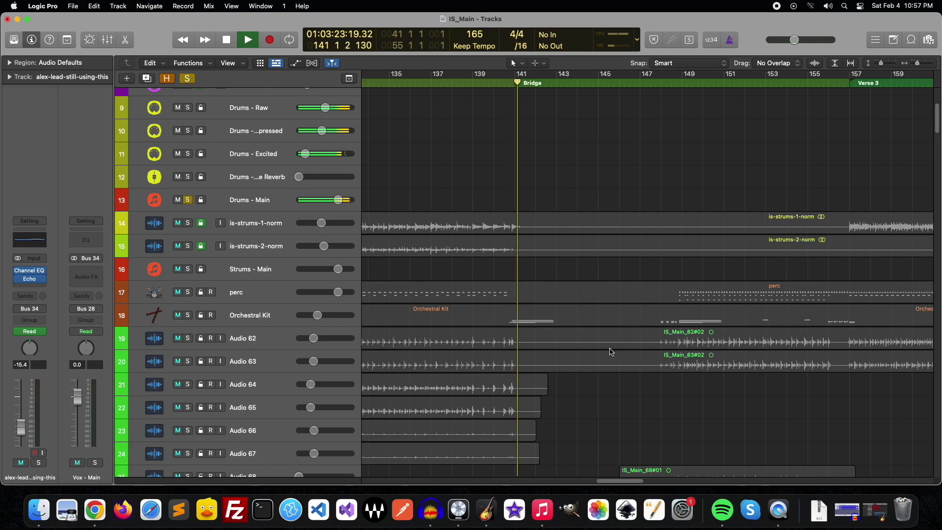
scroll(610, 324, "down", 3)
key("space")
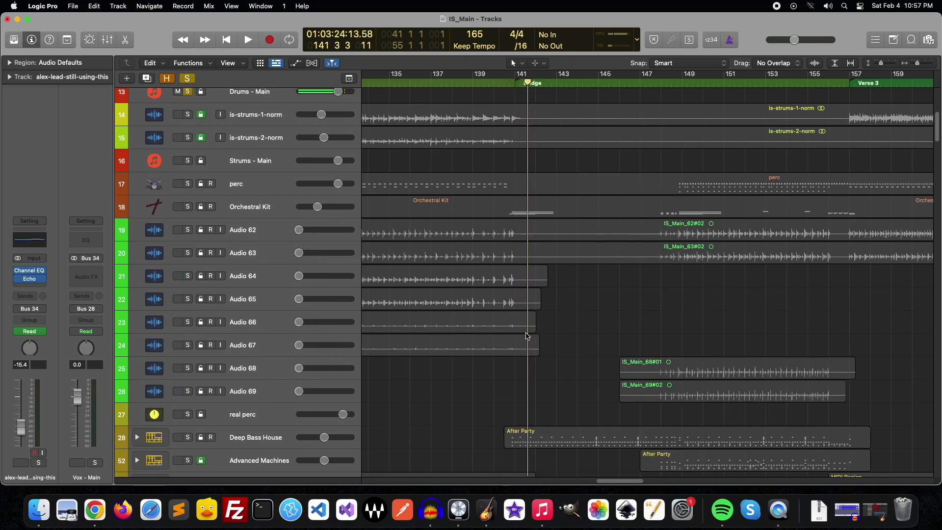
scroll(528, 329, "down", 2)
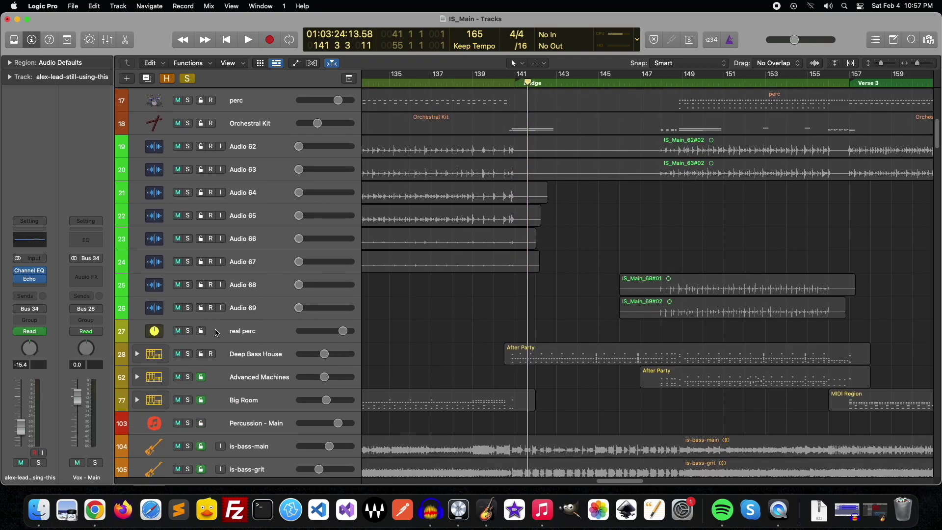
scroll(521, 324, "down", 4)
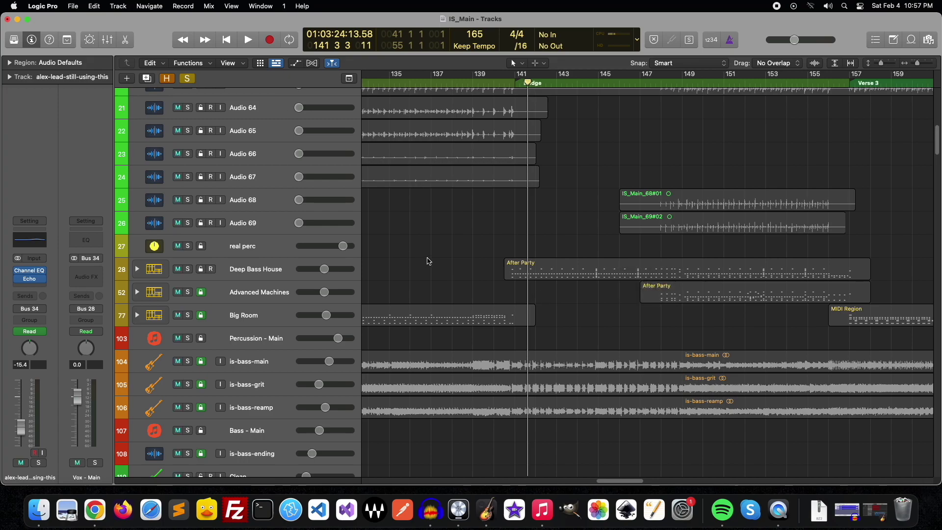
key("super+a")
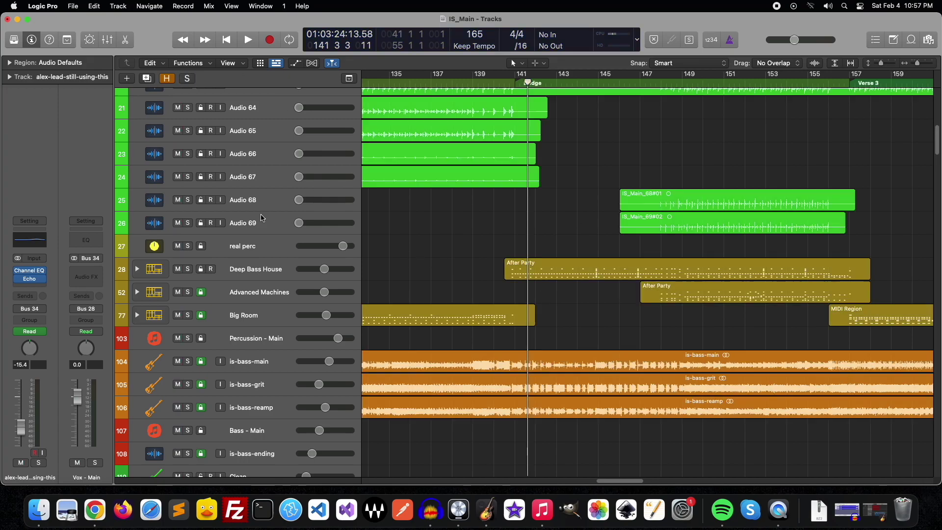
- Solo Deep Bass House and play from just before the Bridge at bar 141
left_click(188, 269)
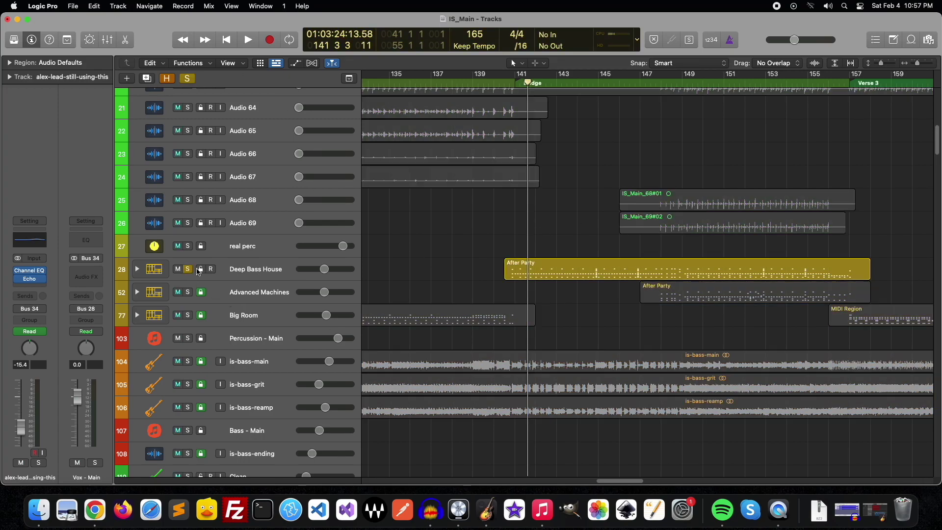
left_click(504, 83)
key("space")
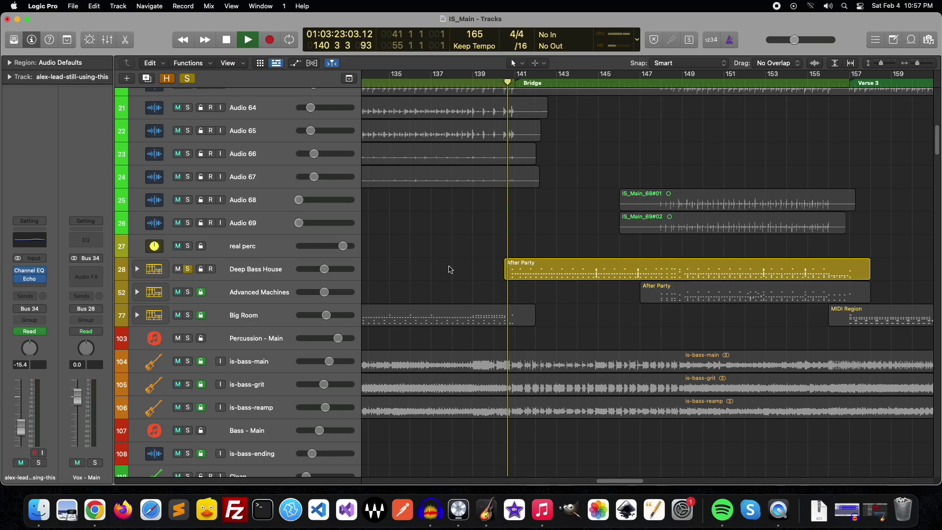
- Add Advanced Machines and Percussion - Main to the solo as playback runs into Verse 3
left_click(187, 293)
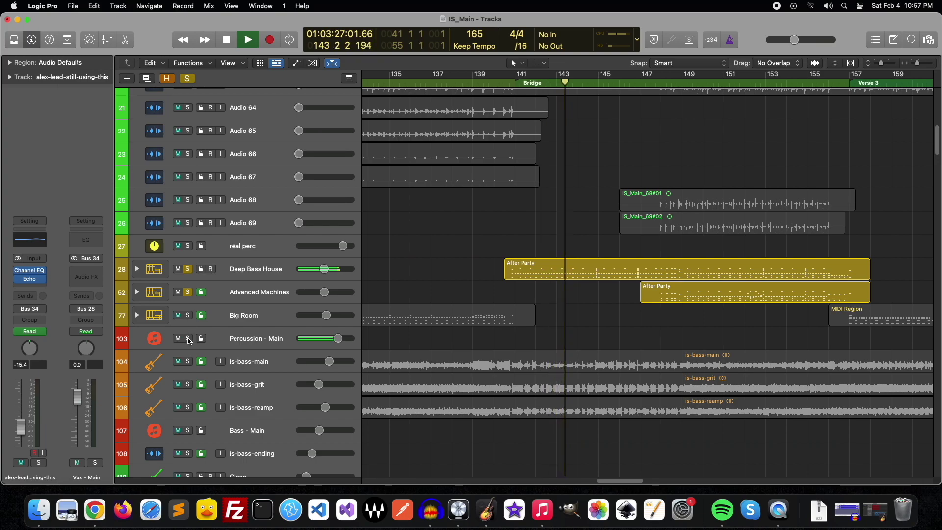
left_click(189, 318)
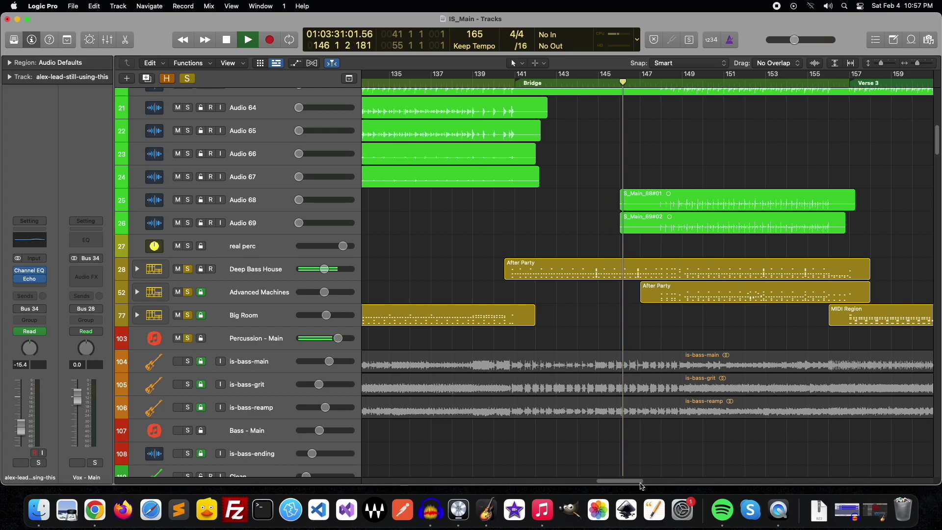
scroll(640, 485, "right", 5)
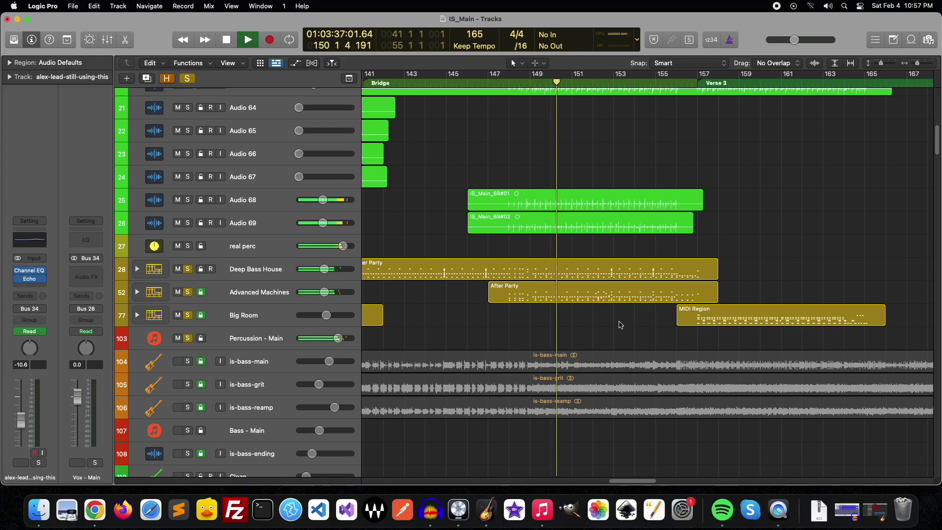
left_click_drag(619, 324, 611, 332)
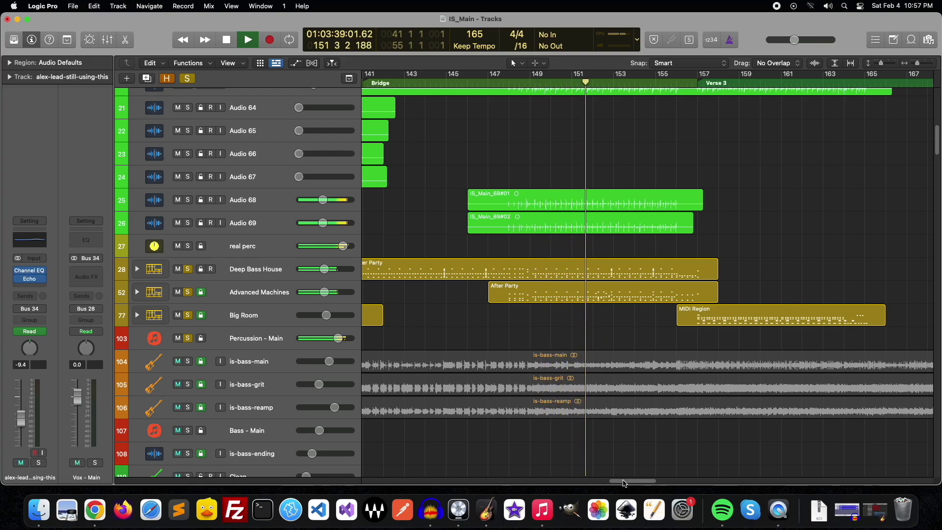
left_click_drag(624, 484, 631, 479)
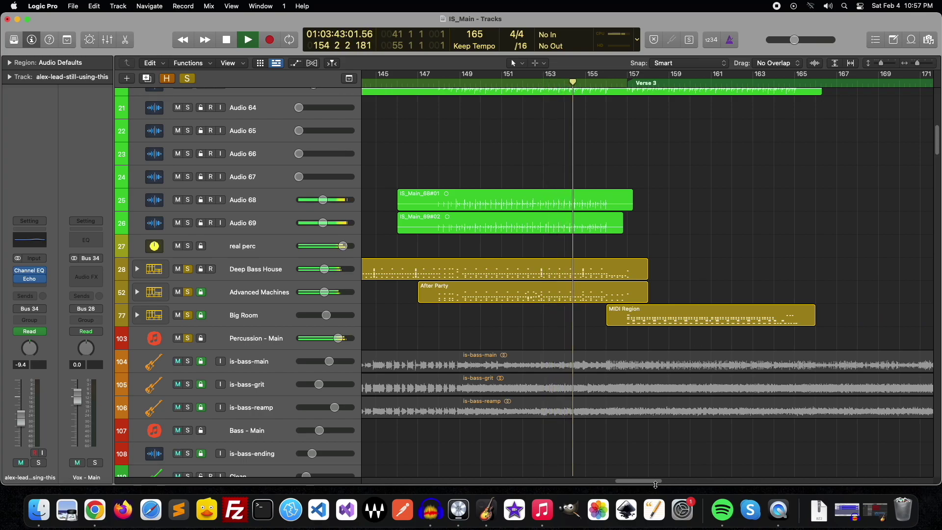
left_click_drag(658, 482, 665, 483)
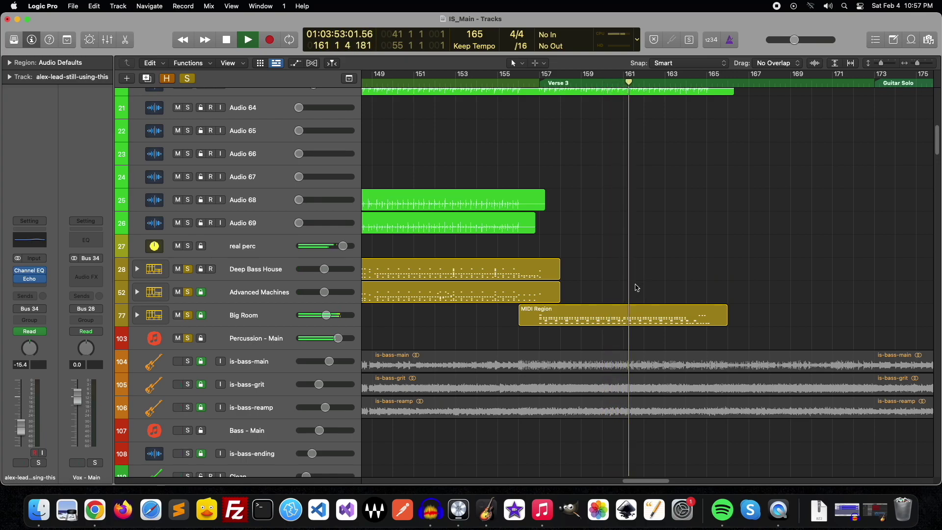
- Select the Big Room MIDI region and restart playback from Verse 3
left_click(634, 324)
key("Return")
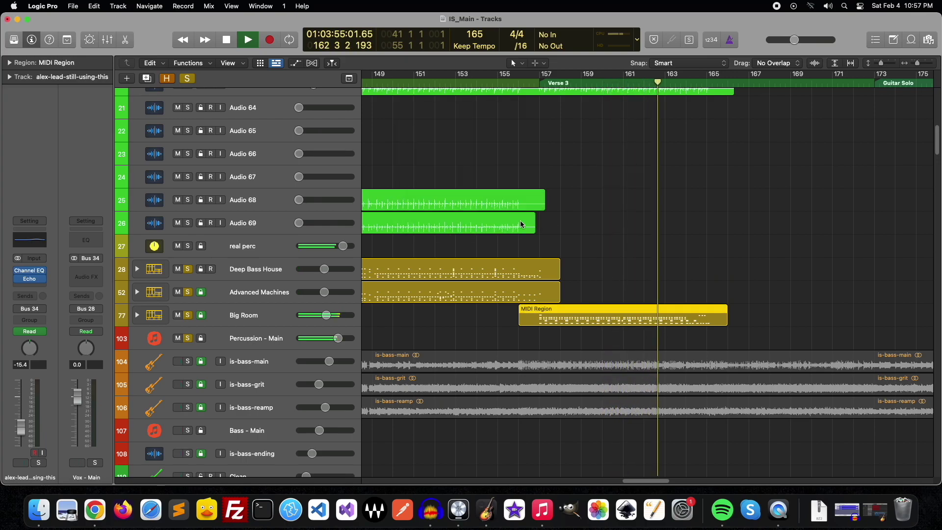
key("space")
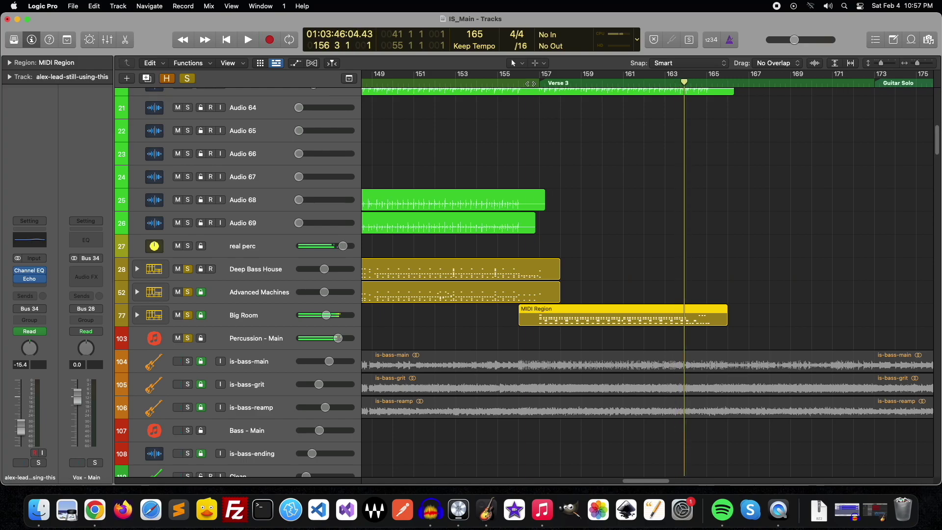
scroll(581, 206, "up", 3)
scroll(589, 220, "up", 5)
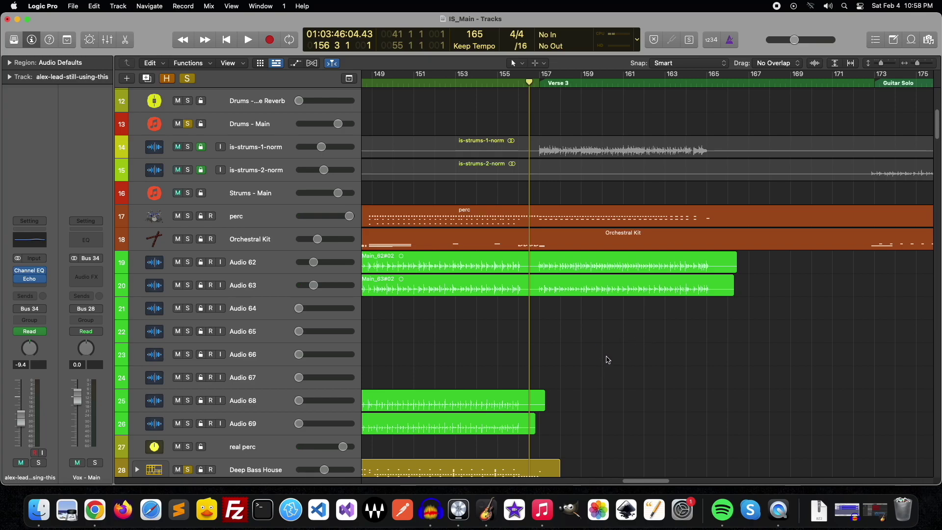
key("space")
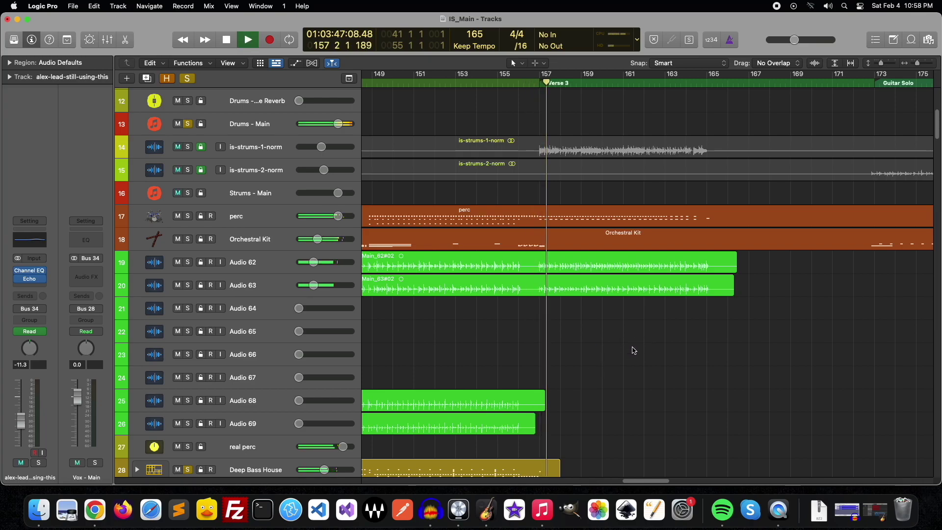
- Unsolo Big Room to hear the difference, then solo it again
scroll(631, 351, "down", 2)
scroll(613, 355, "down", 2)
left_click(191, 401)
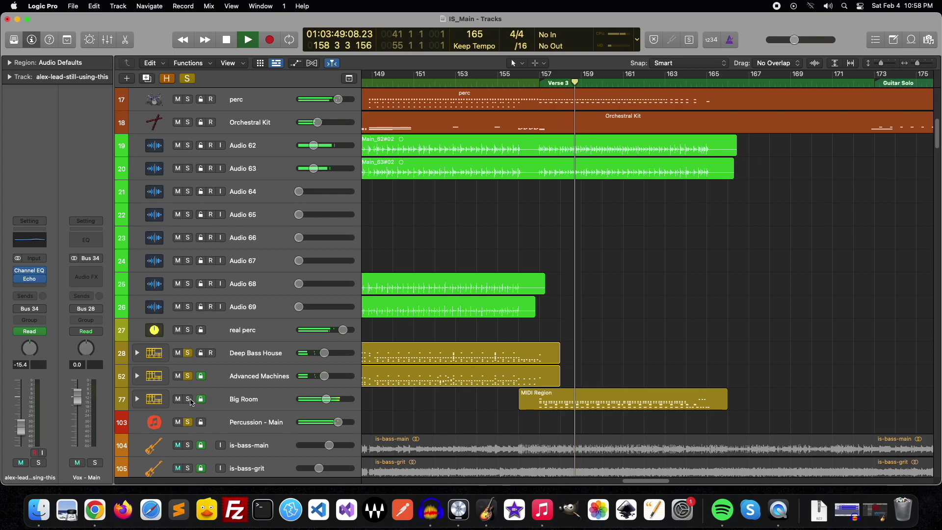
left_click(191, 401)
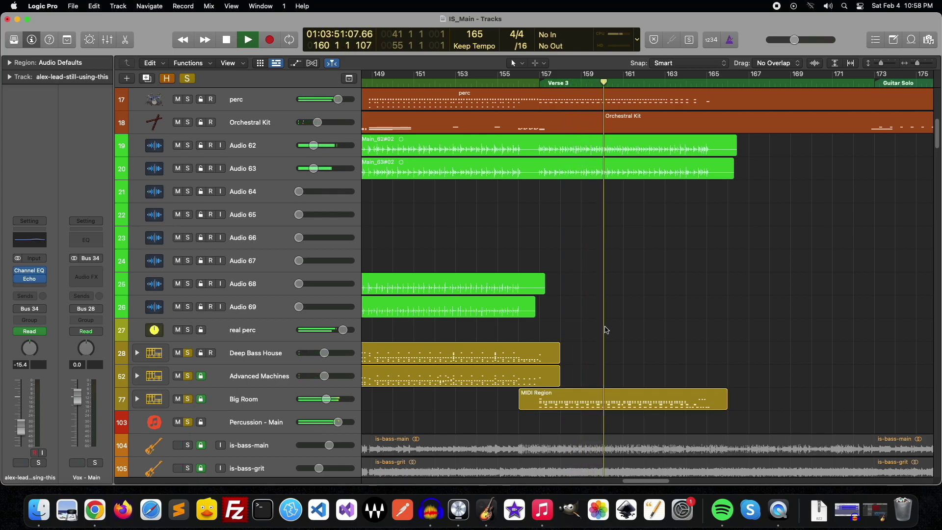
scroll(606, 329, "up", 2)
scroll(608, 329, "up", 5)
scroll(609, 336, "down", 4)
scroll(610, 336, "down", 10)
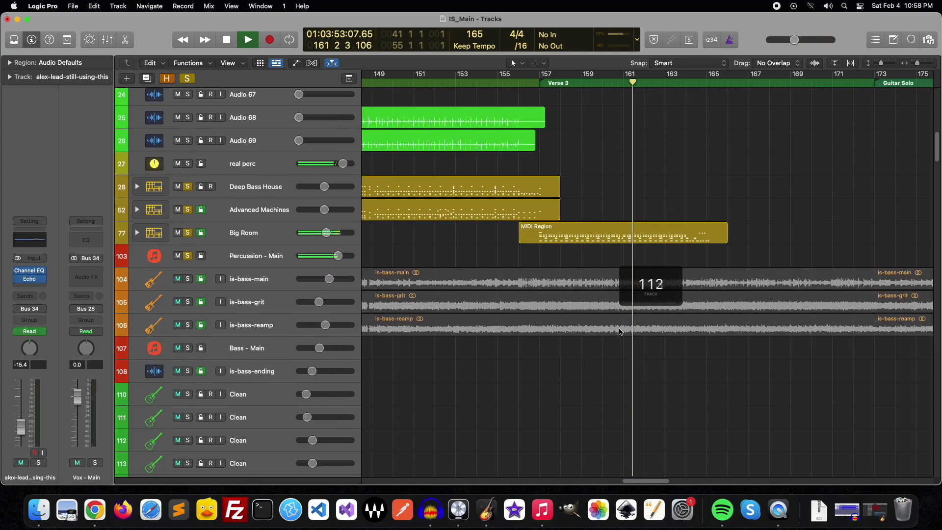
- Stop playback and clear all solos
key("space")
key("s")
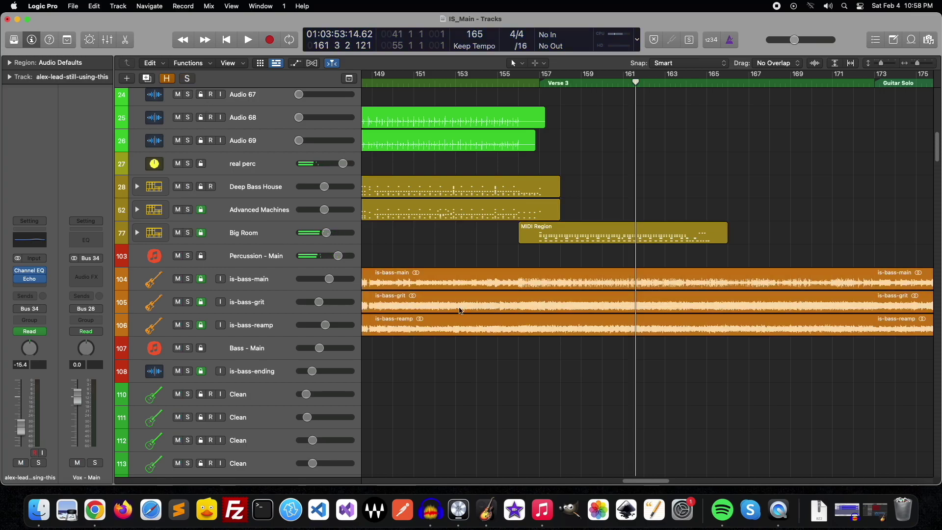
scroll(481, 315, "down", 8)
scroll(481, 315, "down", 7)
- Move the play position back to bar 147
scroll(645, 483, "left", 1)
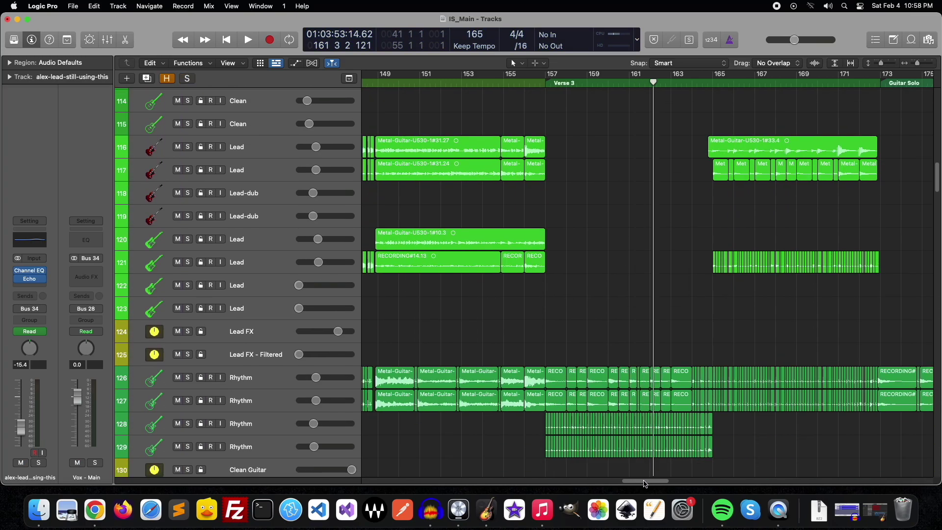
scroll(547, 294, "left", 2)
scroll(546, 294, "up", 5)
scroll(564, 196, "up", 6)
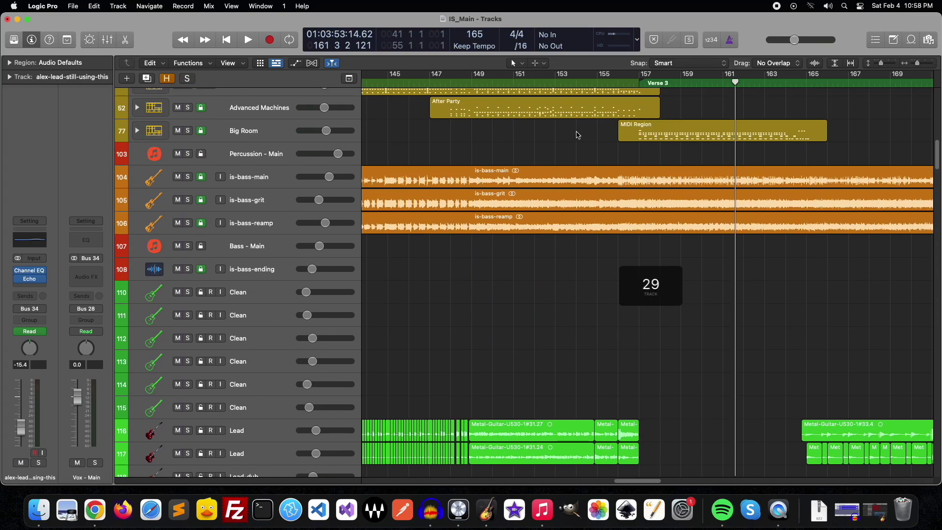
left_click(431, 82)
scroll(531, 246, "down", 8)
scroll(532, 246, "down", 3)
scroll(531, 242, "down", 4)
scroll(530, 250, "down", 1)
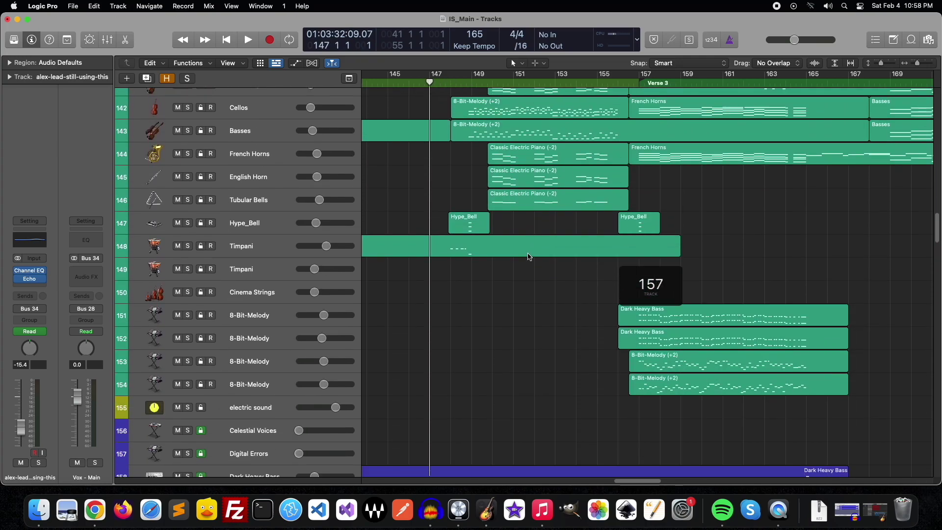
scroll(529, 257, "down", 3)
scroll(527, 259, "down", 3)
scroll(525, 260, "down", 3)
scroll(541, 257, "down", 3)
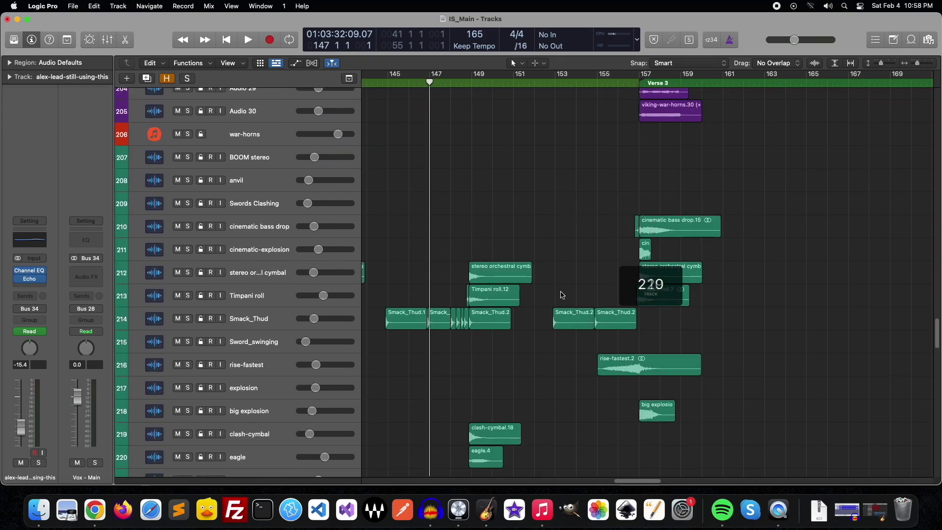
scroll(561, 294, "down", 5)
scroll(561, 296, "down", 3)
scroll(560, 297, "down", 2)
scroll(559, 299, "up", 3)
scroll(559, 294, "up", 5)
scroll(558, 279, "up", 1)
- Briefly solo the war-horns track, then take its solo off again
left_click(559, 268)
scroll(556, 333, "up", 2)
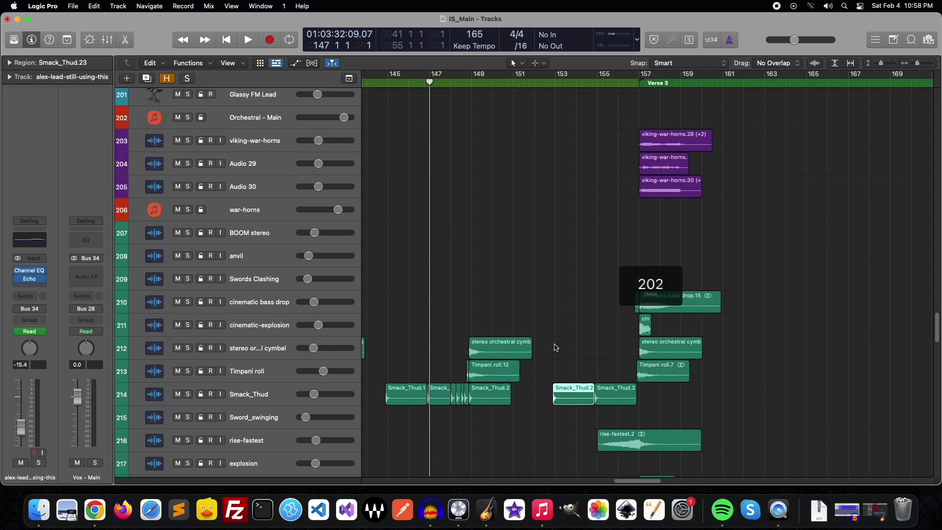
left_click(560, 259)
scroll(564, 309, "up", 2)
scroll(564, 324, "up", 2)
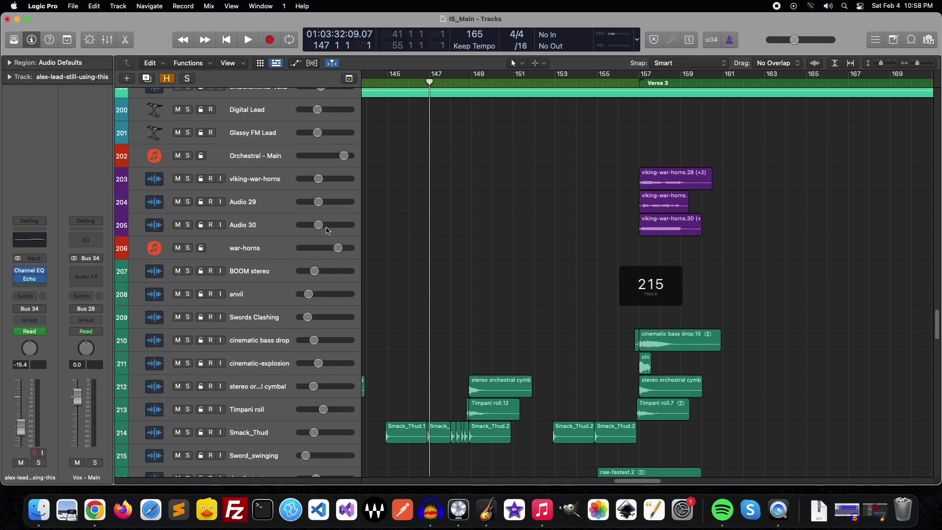
left_click(191, 249)
left_click(189, 256)
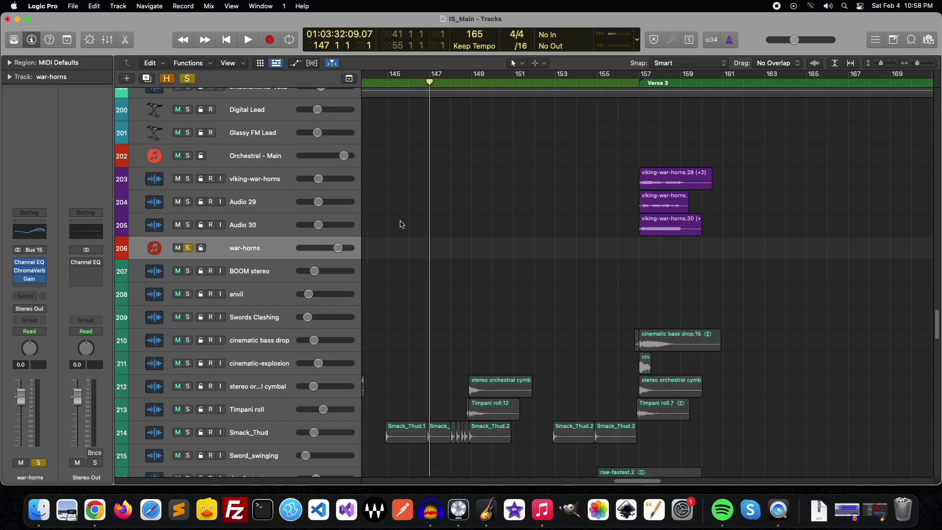
left_click(188, 249)
- Scroll down to track 253 and solo Hype - Main
scroll(520, 360, "down", 3)
scroll(515, 359, "down", 4)
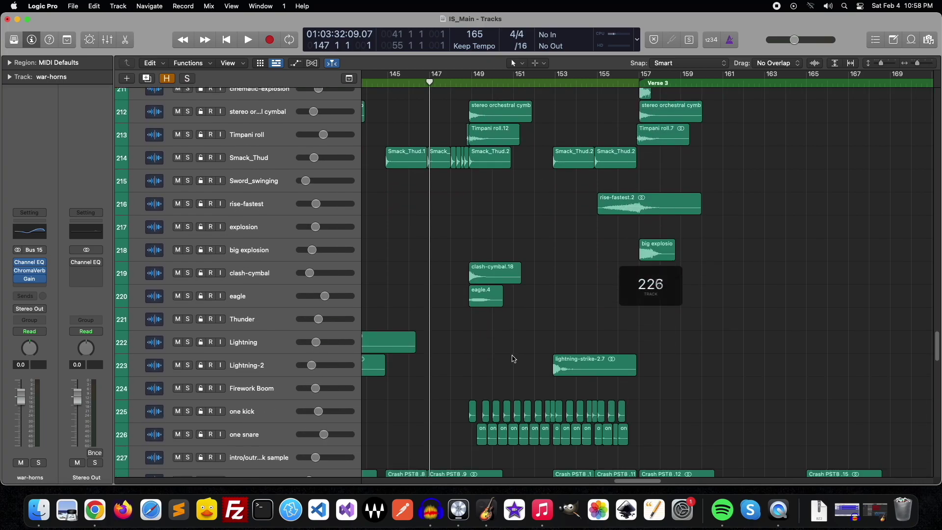
left_click_drag(507, 343, 487, 363)
scroll(485, 365, "down", 3)
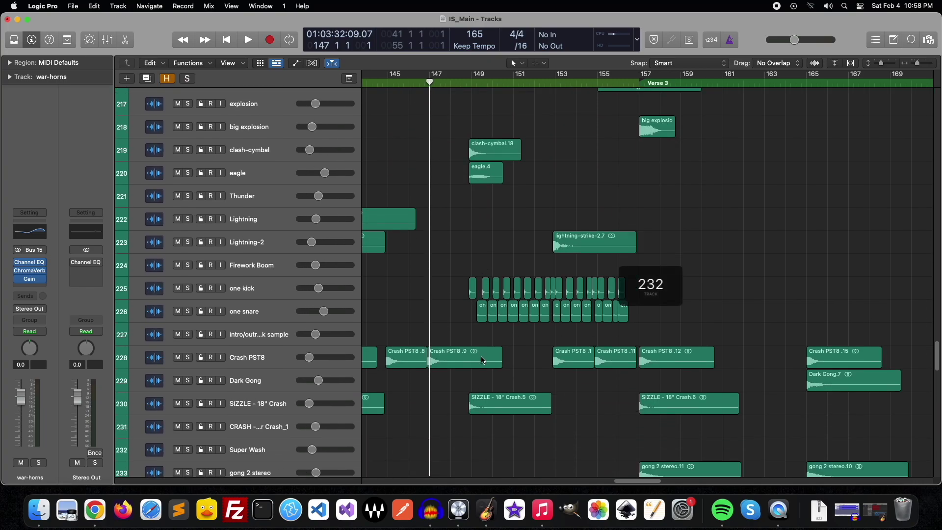
scroll(484, 360, "down", 3)
scroll(484, 359, "down", 2)
scroll(484, 359, "down", 3)
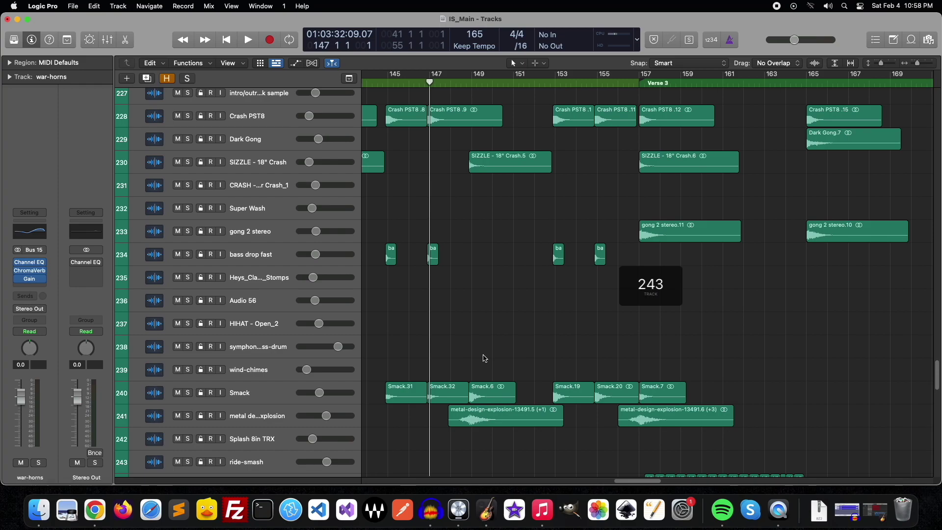
scroll(485, 358, "down", 5)
scroll(491, 356, "down", 4)
scroll(493, 359, "down", 1)
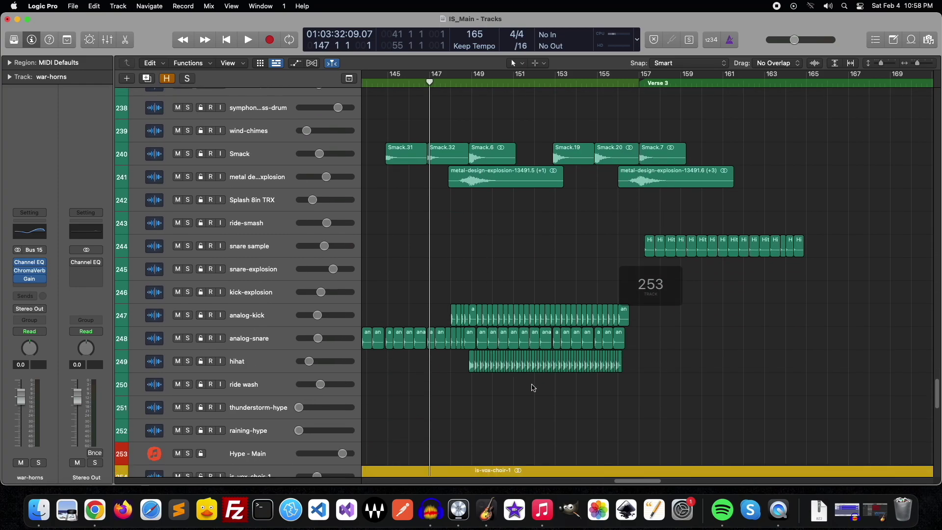
scroll(533, 388, "down", 4)
scroll(528, 379, "down", 1)
key("s")
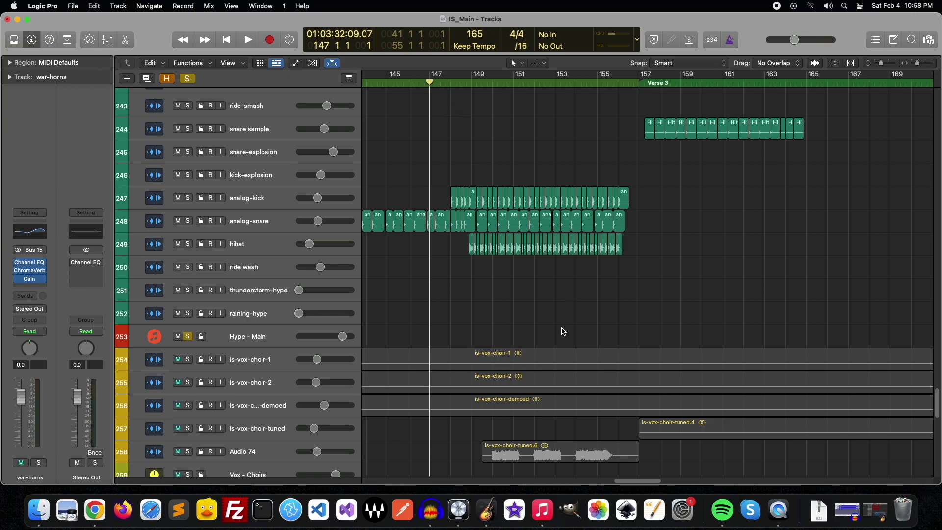
scroll(654, 486, "left", 5)
- Jump back to the Bridge at bar 140 and stop playback
left_click(512, 75)
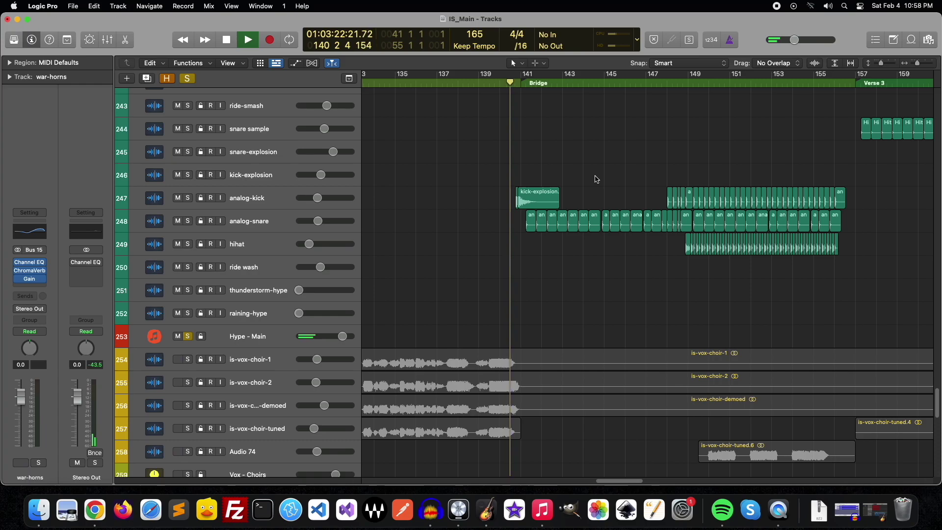
scroll(604, 191, "up", 5)
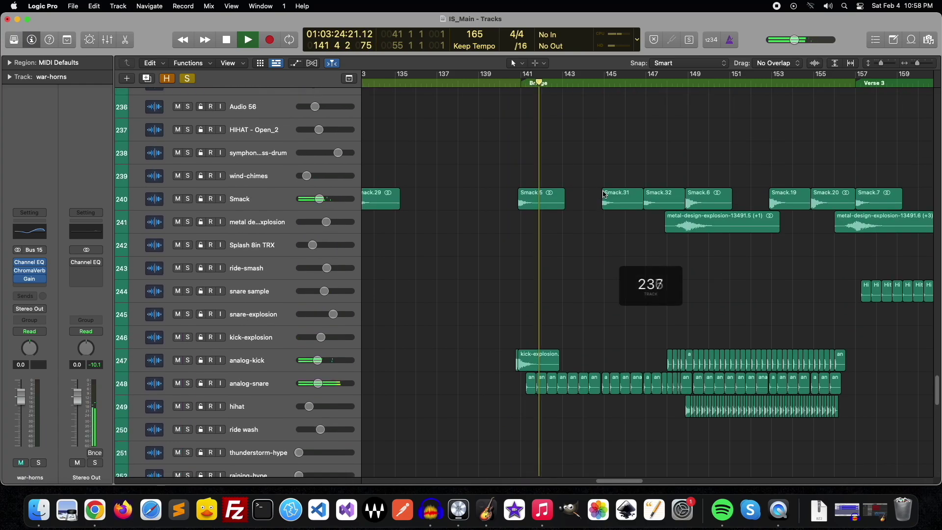
scroll(605, 206, "up", 4)
scroll(606, 221, "up", 7)
scroll(607, 172, "up", 2)
key("space")
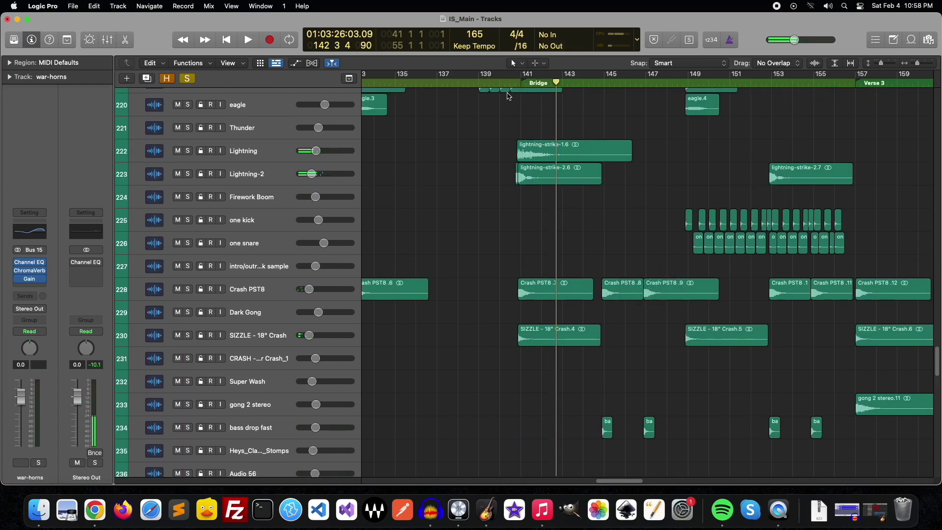
scroll(525, 204, "up", 3)
- Solo the Lightning and Lightning-2 tracks and play them together briefly
left_click(268, 234)
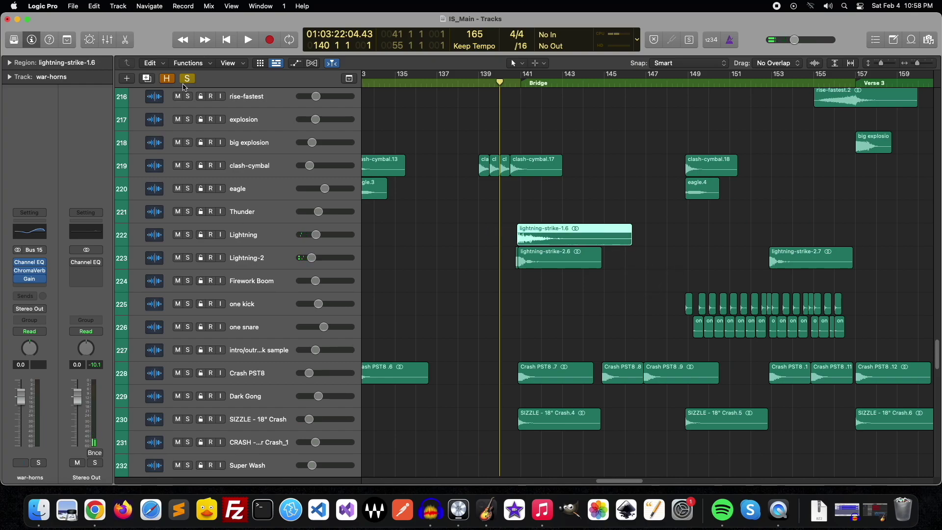
key("s")
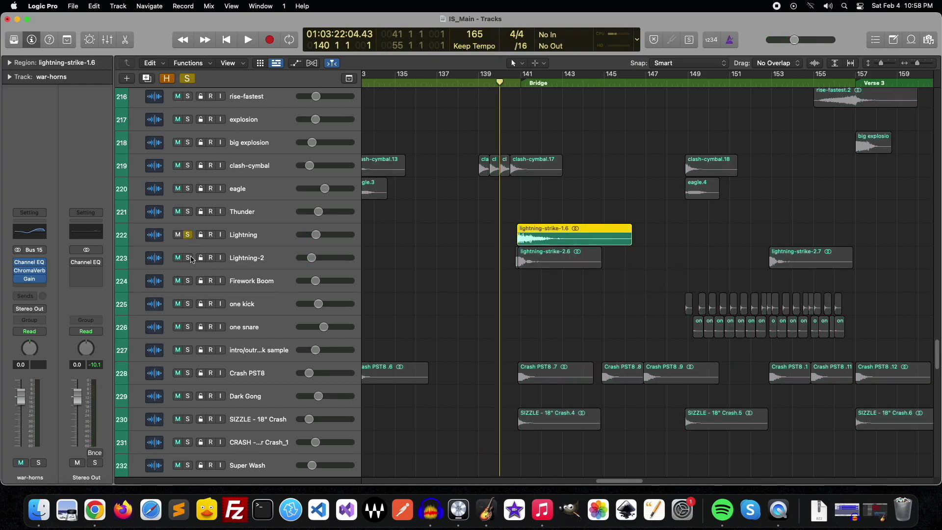
left_click(189, 257)
key("space")
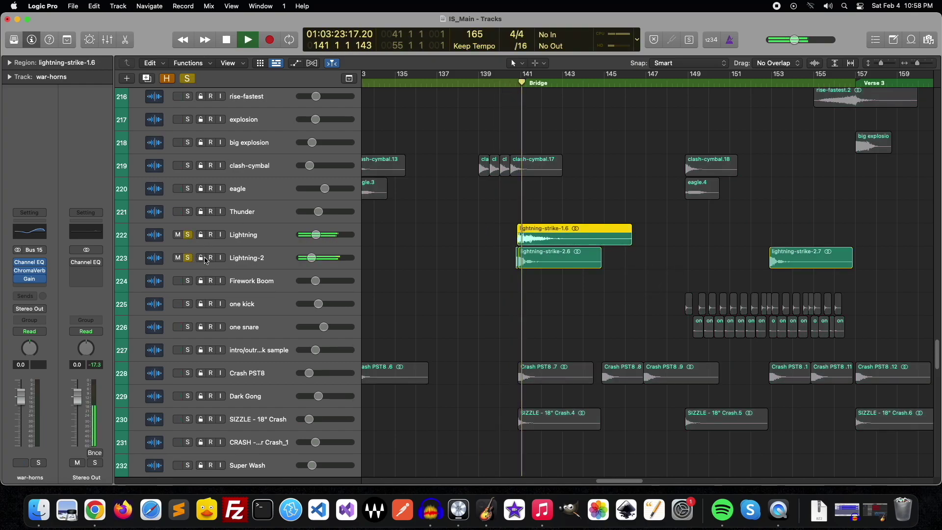
key("space")
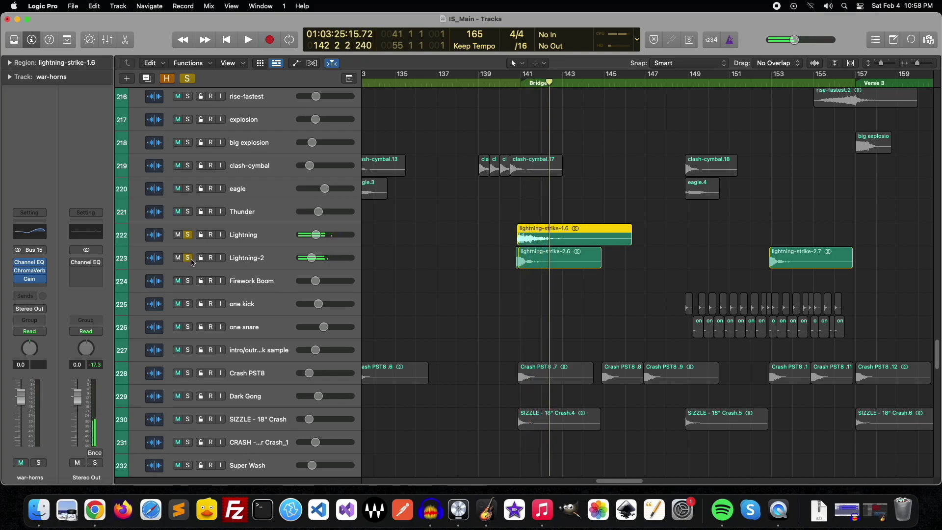
- Clear the Lightning solos and replay the Bridge from bar 140 with Hype - Main soloed
left_click(187, 258)
key("s")
scroll(486, 240, "down", 5)
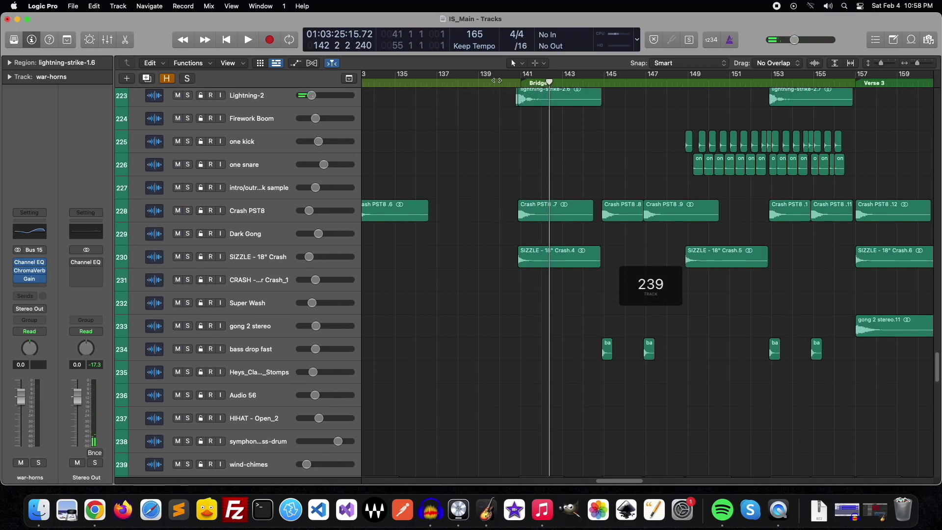
scroll(510, 248, "down", 5)
scroll(538, 259, "down", 5)
scroll(519, 284, "down", 3)
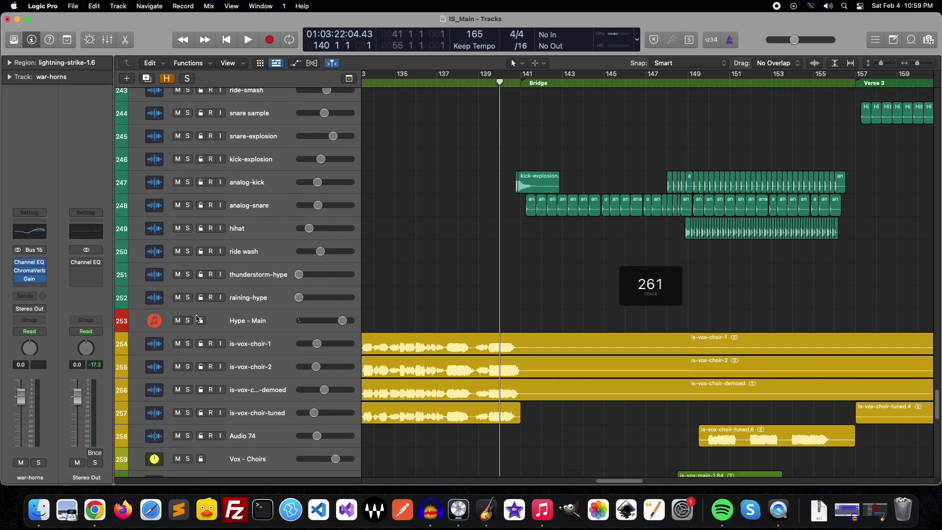
key("space")
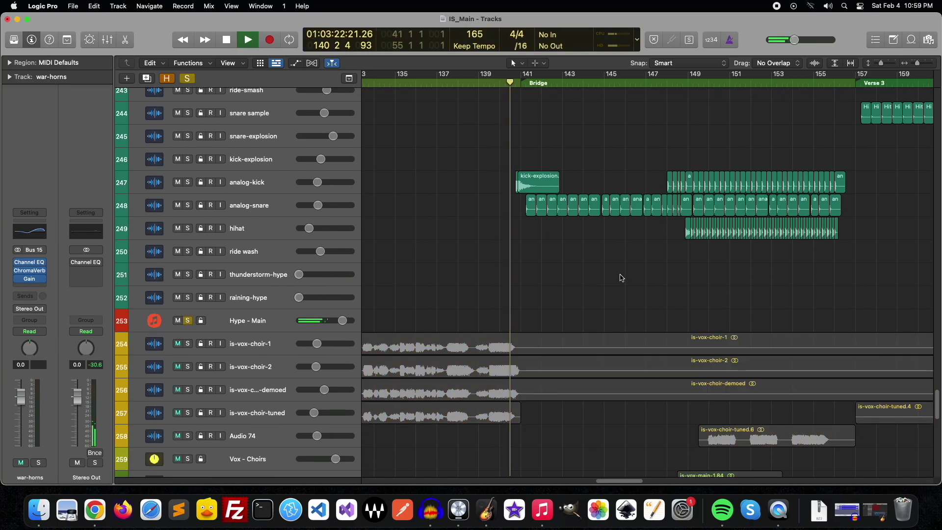
- Scroll up the track list and solo Drums - Main
scroll(611, 279, "up", 1)
scroll(633, 282, "up", 5)
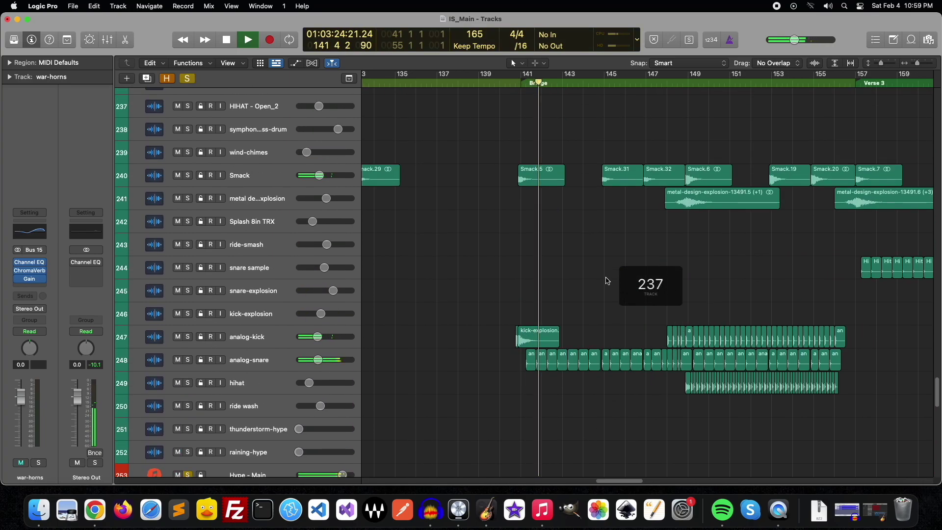
scroll(648, 287, "up", 5)
scroll(665, 291, "up", 5)
scroll(667, 292, "up", 3)
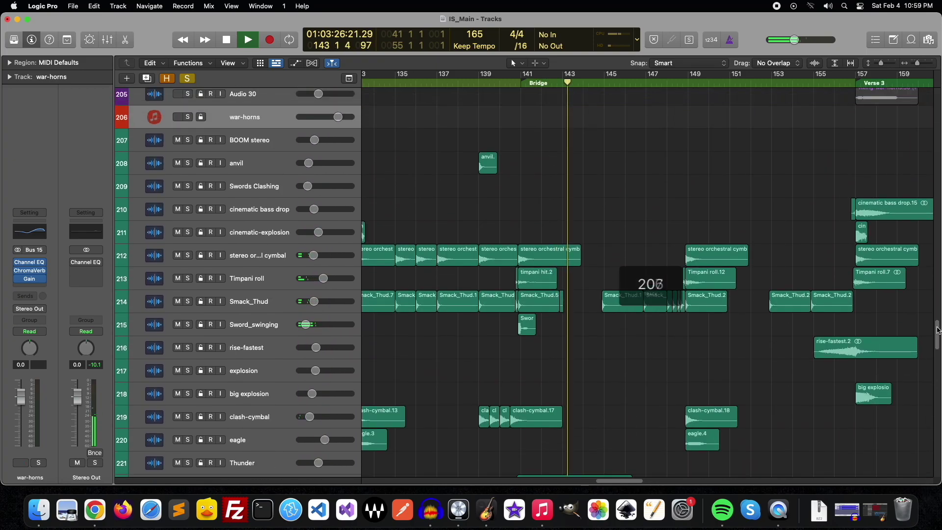
left_click_drag(937, 335, 915, 133)
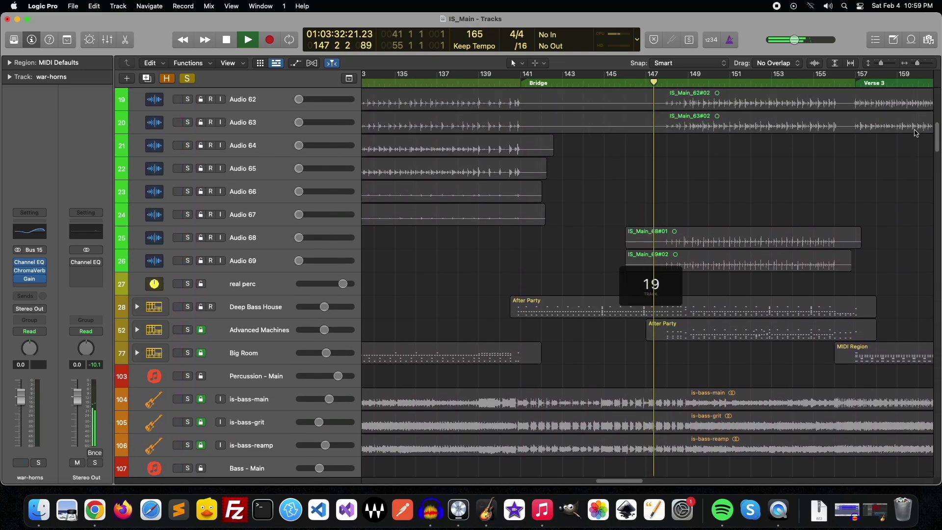
scroll(916, 132, "up", 3)
scroll(912, 132, "up", 5)
scroll(909, 130, "up", 4)
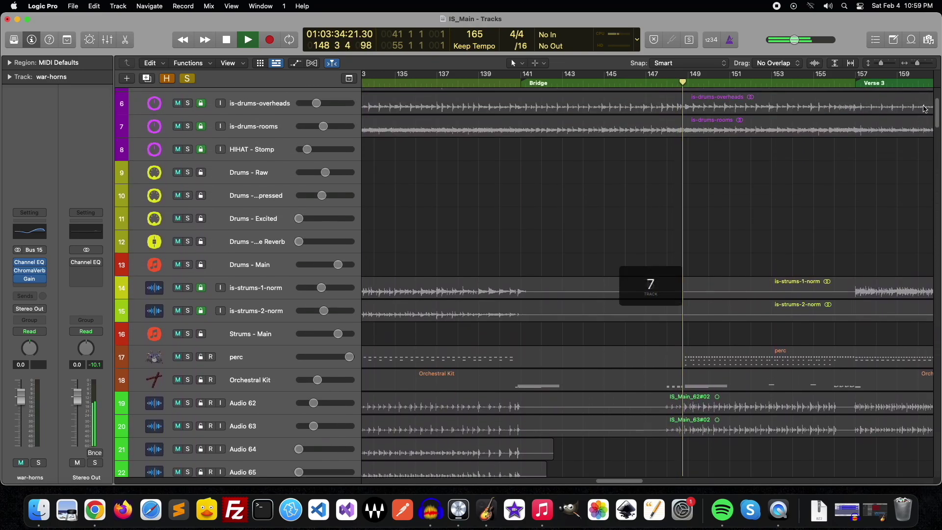
scroll(906, 129, "up", 2)
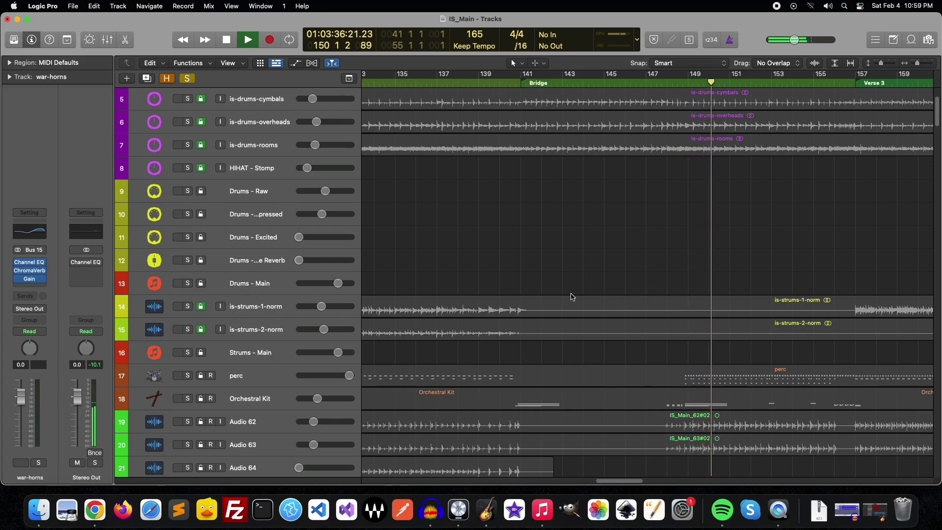
left_click(188, 283)
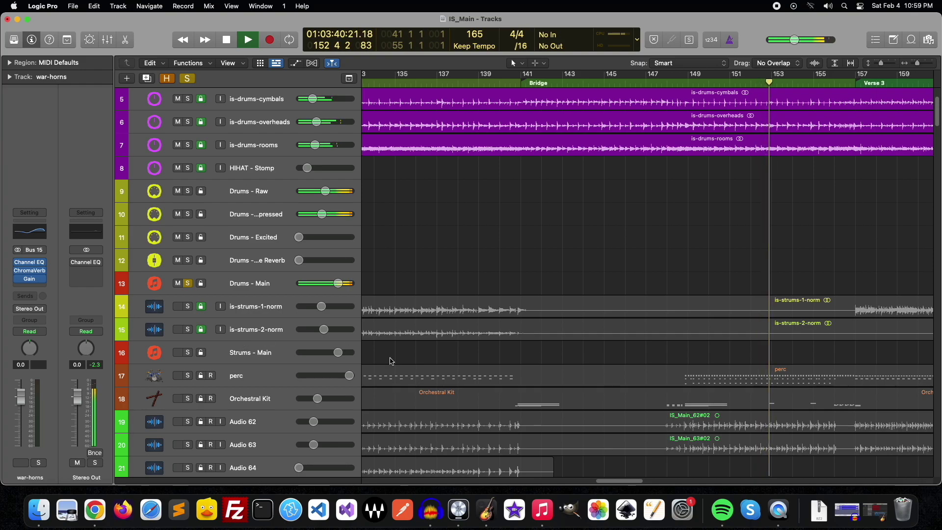
- Try soloing perc and Orchestral Kit, then remove both solos
scroll(391, 361, "down", 3)
left_click(188, 260)
left_click(188, 283)
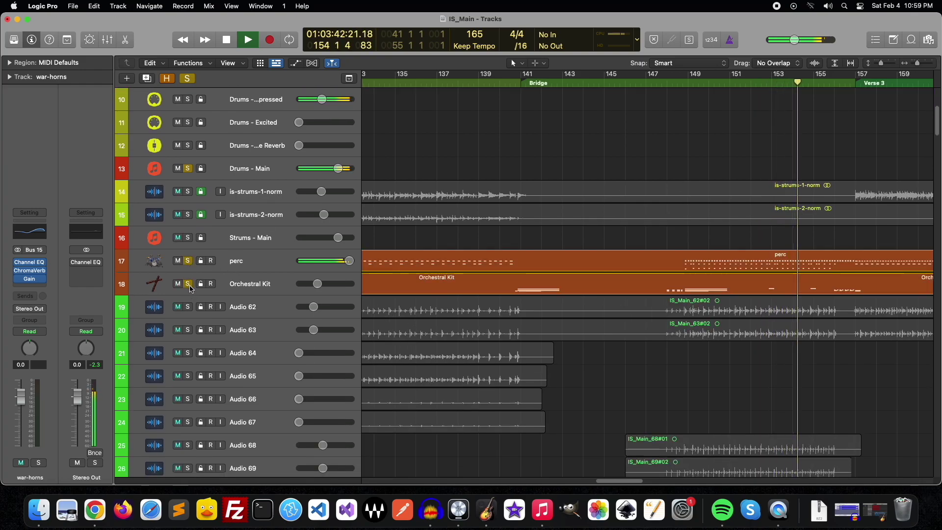
left_click(188, 284)
left_click(188, 260)
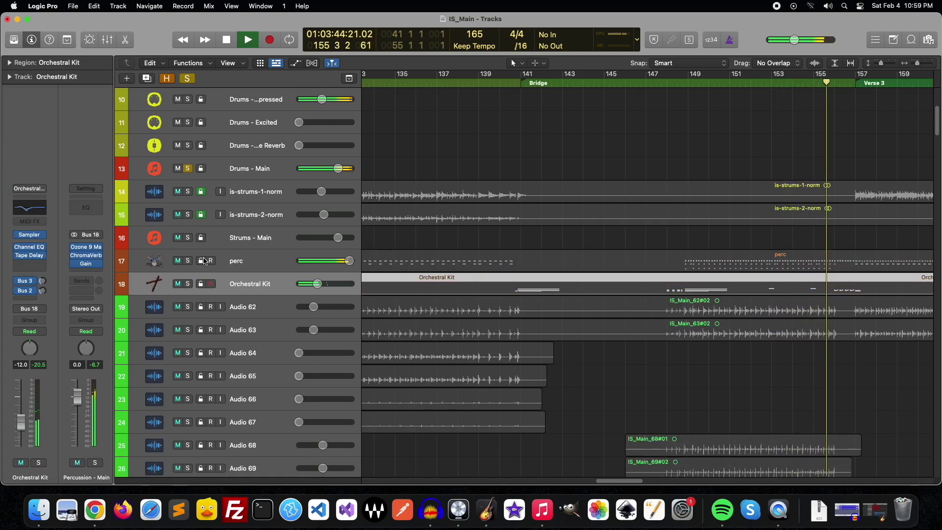
- Stop playback at bar 140 and solo Percussion - Main
scroll(205, 260, "down", 5)
key("space")
scroll(538, 269, "down", 5)
left_click_drag(538, 268, 555, 298)
left_click(188, 338)
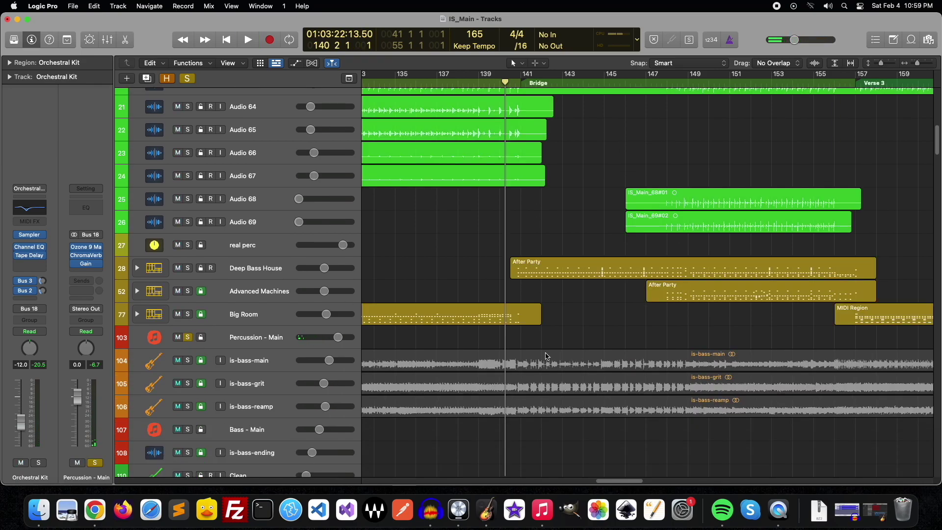
- Start playback from the Bridge with the bass tracks in view
scroll(546, 355, "up", 8)
scroll(554, 348, "up", 2)
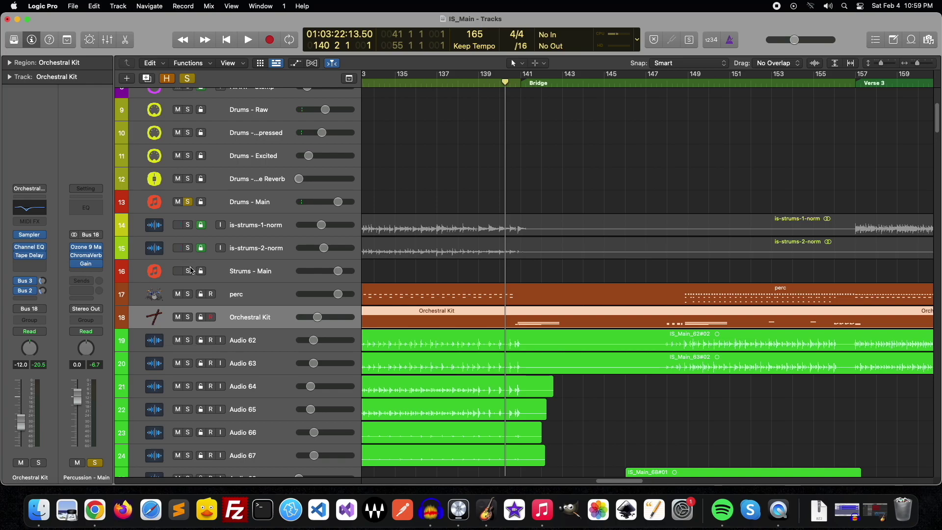
scroll(594, 296, "down", 5)
scroll(599, 304, "down", 4)
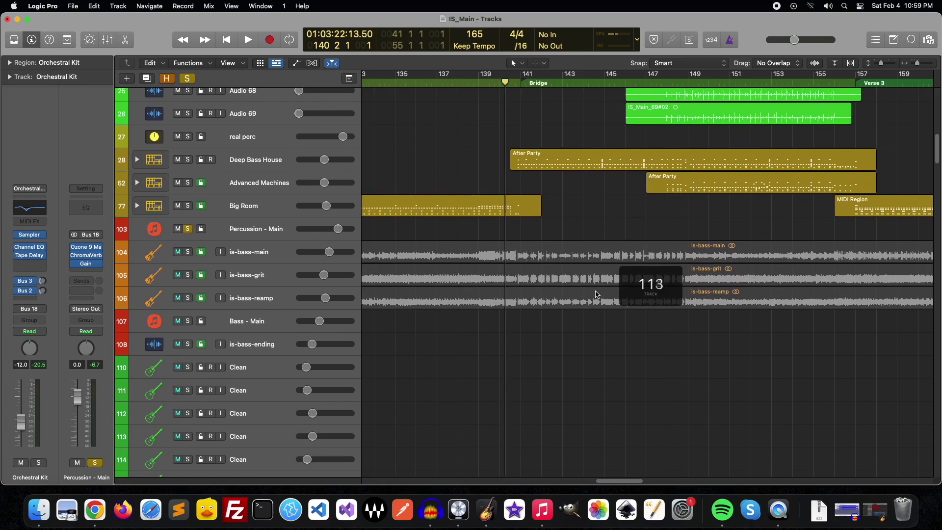
key("space")
- Solo Bass - Main alongside Percussion - Main while playback runs into Verse 3
scroll(618, 333, "down", 2)
scroll(629, 343, "down", 5)
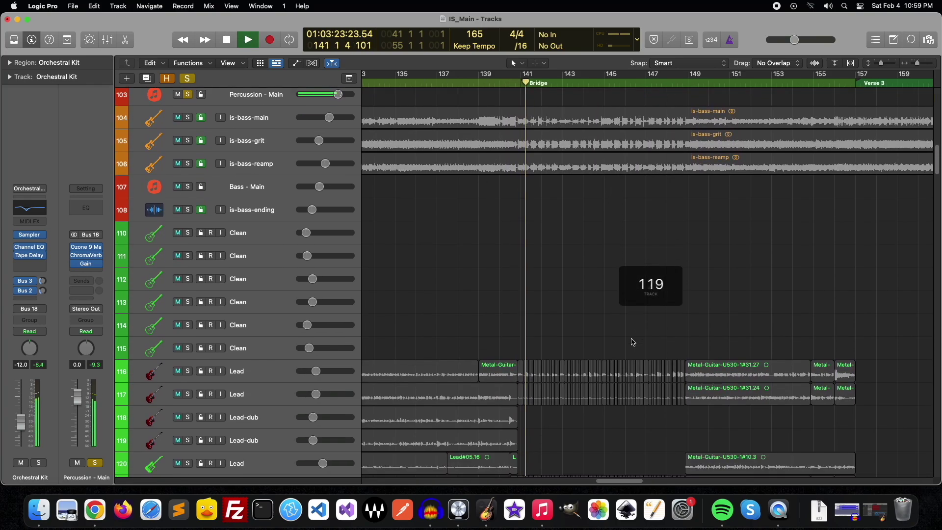
scroll(631, 339, "down", 5)
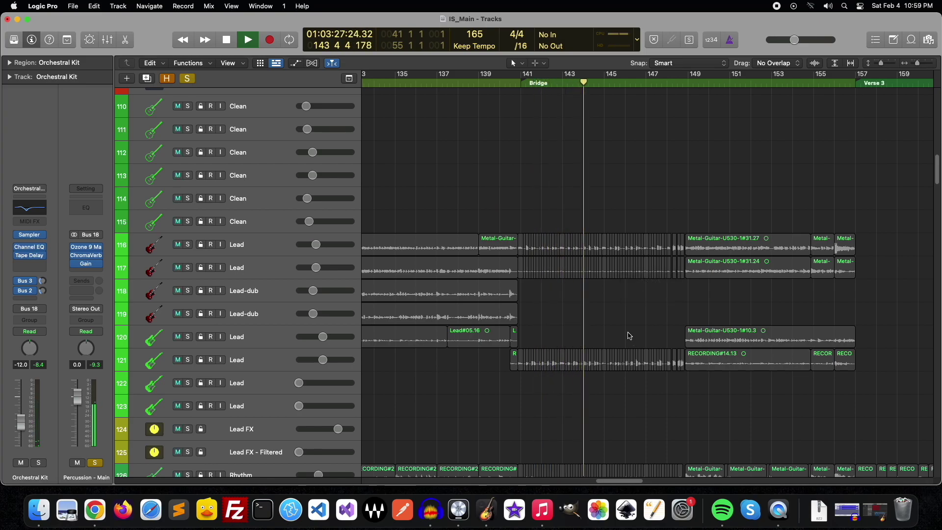
scroll(631, 344, "down", 5)
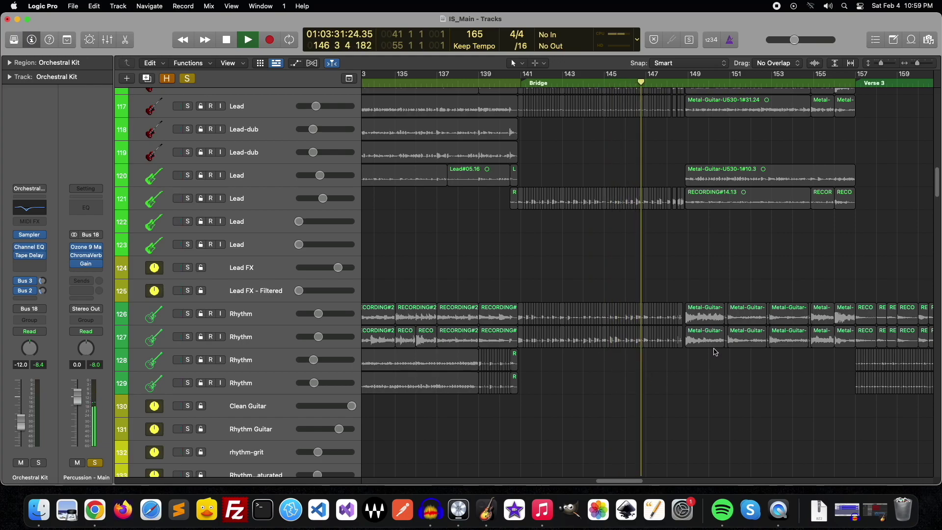
scroll(677, 368, "right", 5)
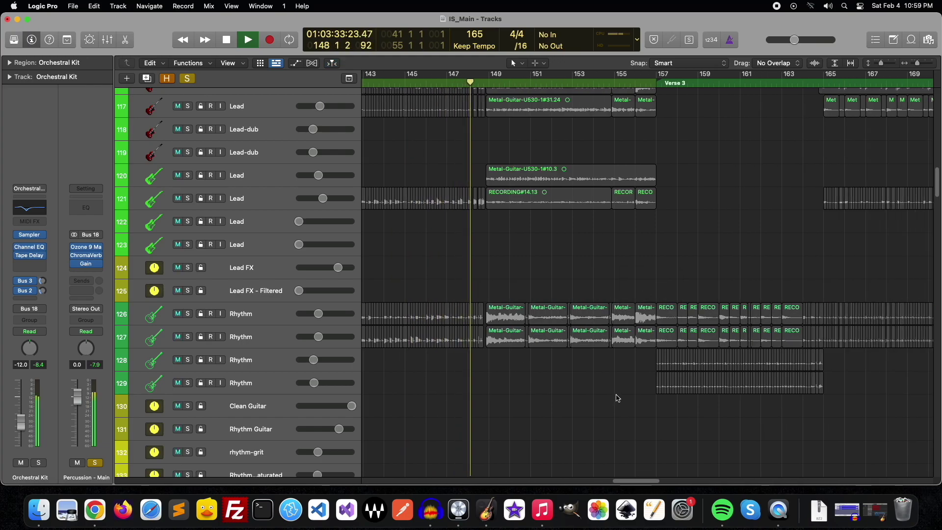
scroll(618, 398, "up", 5)
scroll(564, 378, "up", 20)
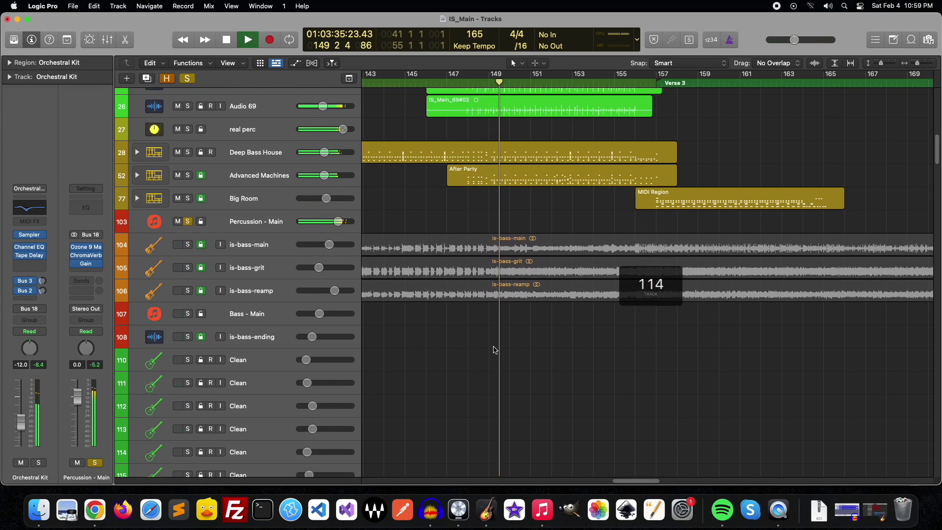
key("s")
left_click(493, 376)
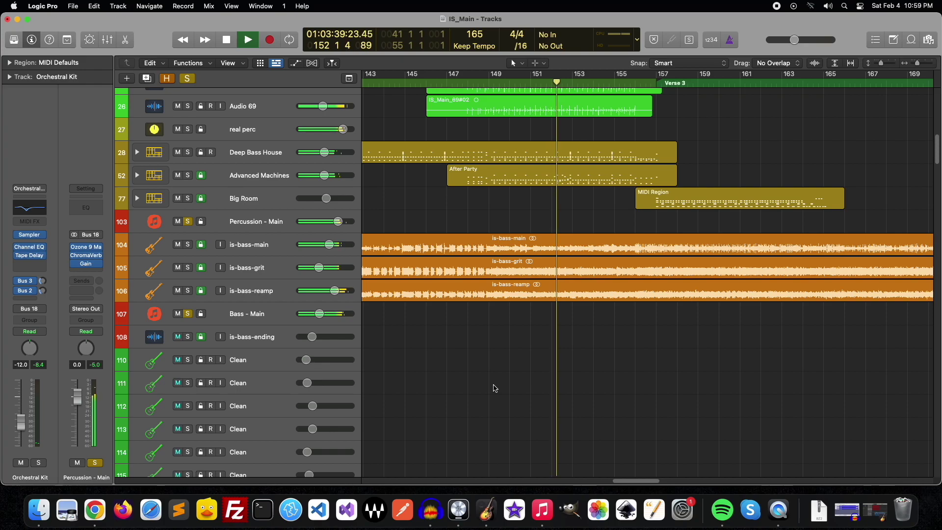
scroll(638, 476, "left", 3)
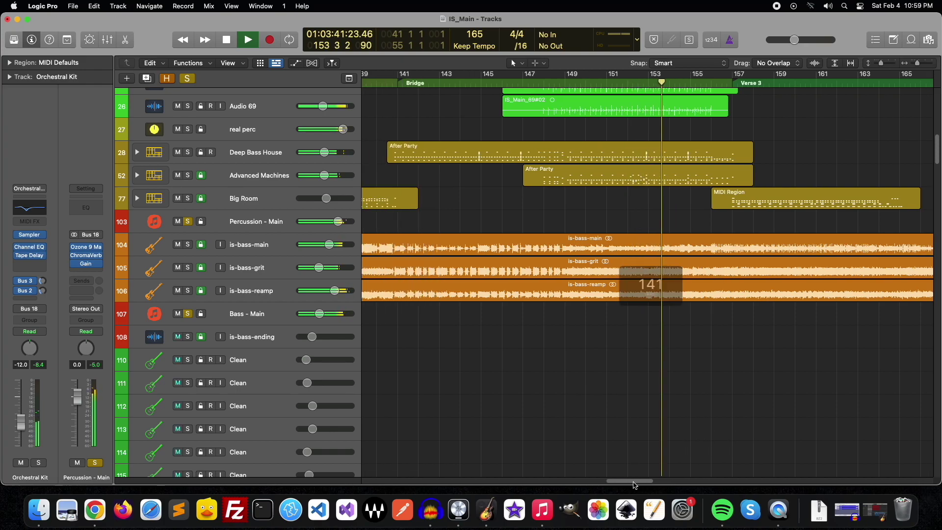
scroll(633, 479, "left", 3)
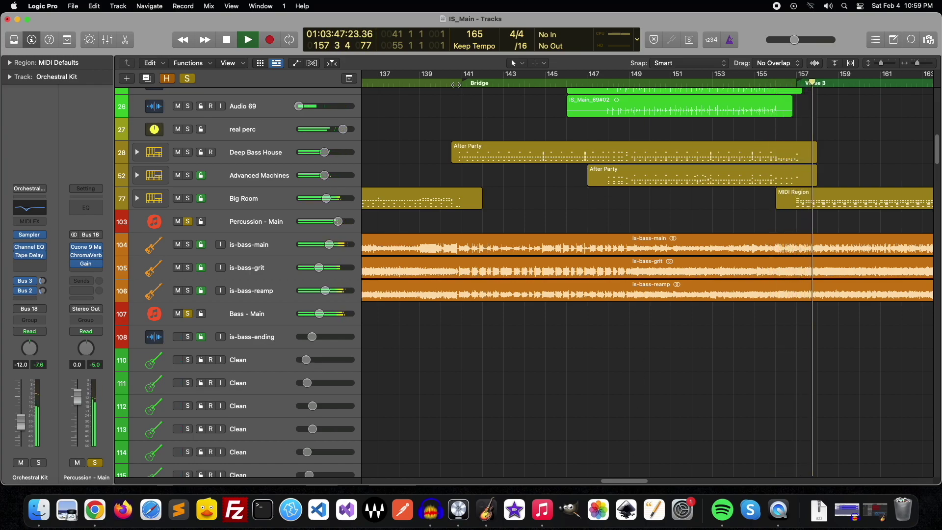
scroll(516, 187, "down", 5)
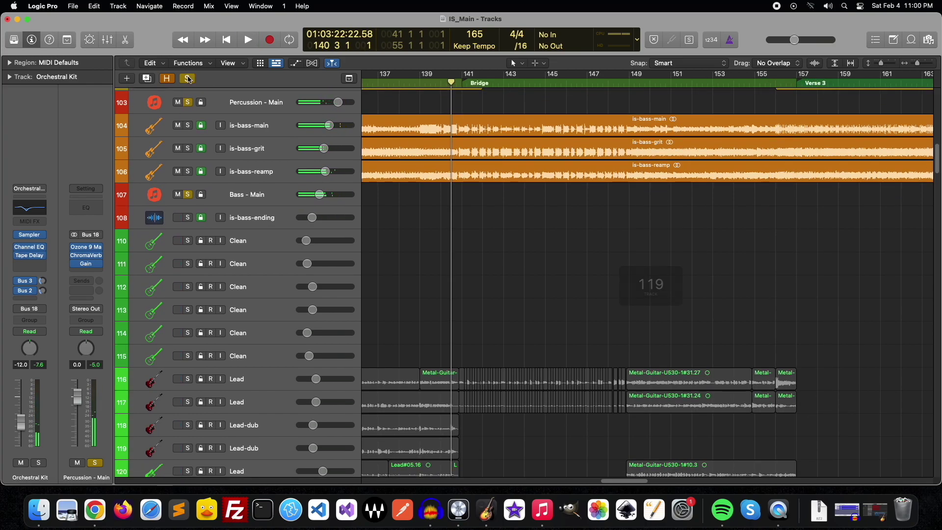
- Place the playhead at the start of the Bridge
scroll(524, 299, "down", 2)
scroll(574, 315, "down", 8)
scroll(574, 314, "down", 5)
scroll(572, 311, "down", 3)
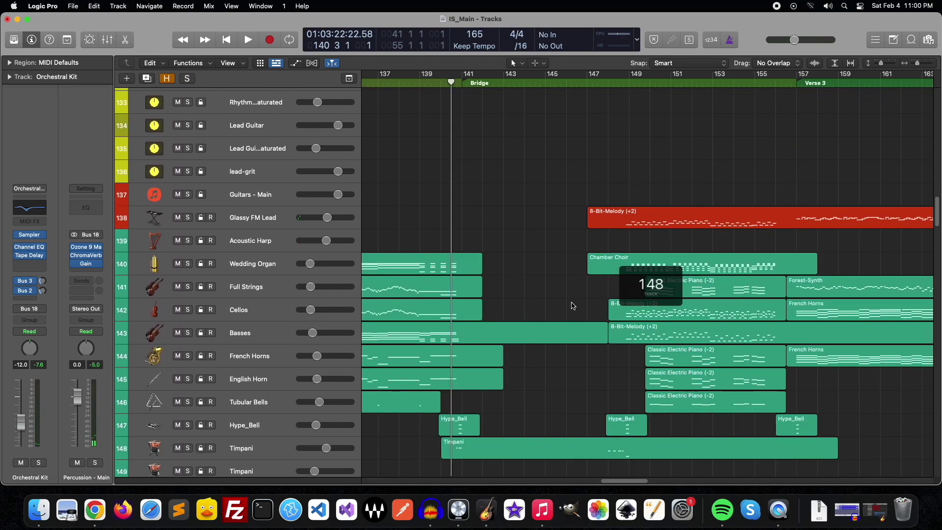
scroll(579, 350, "down", 5)
scroll(579, 338, "down", 3)
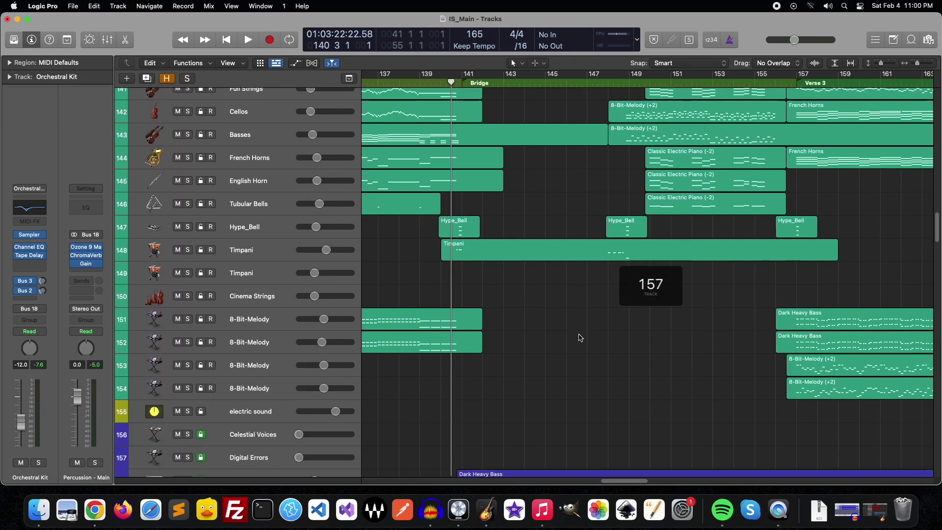
scroll(579, 338, "down", 5)
scroll(580, 336, "down", 5)
scroll(583, 332, "down", 4)
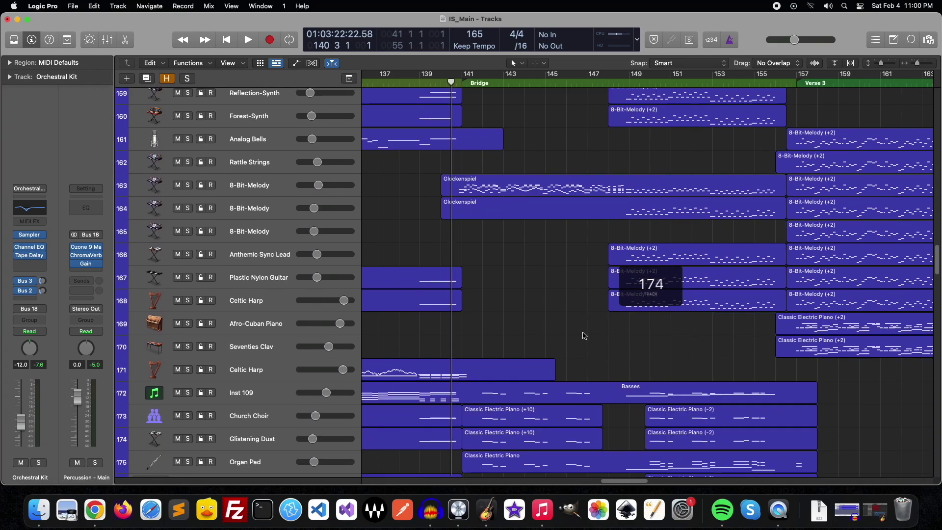
scroll(643, 343, "down", 1)
scroll(647, 184, "up", 5)
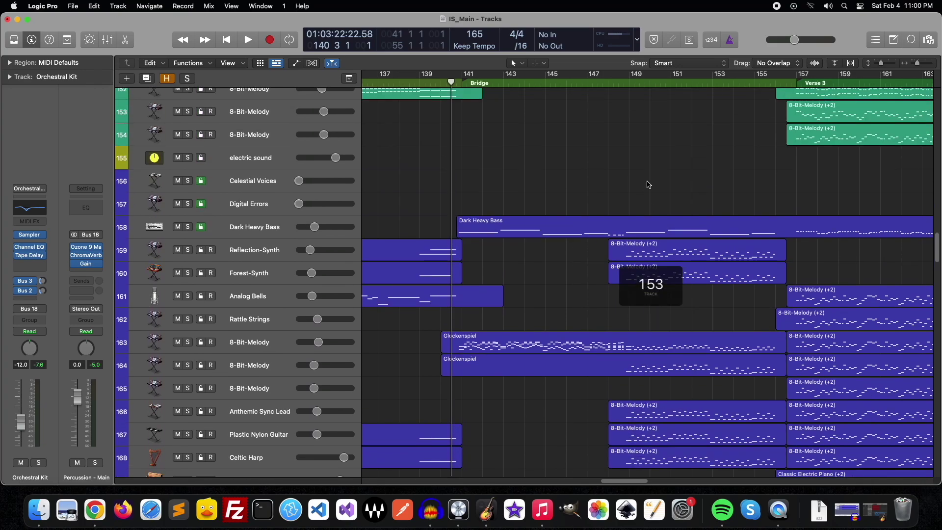
left_click(465, 81)
- Solo the Orchestral - Main bus on track 202
scroll(633, 274, "down", 3)
scroll(632, 274, "down", 3)
scroll(632, 272, "down", 3)
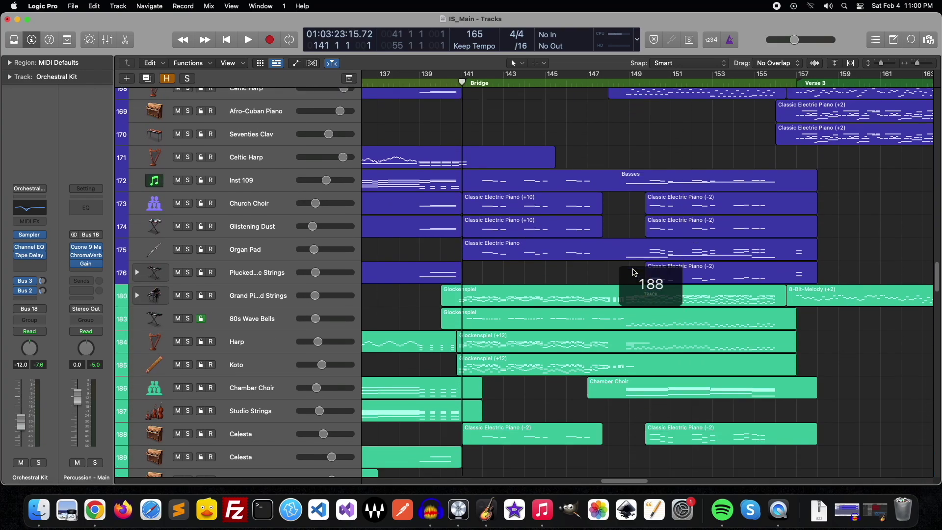
scroll(632, 272, "down", 2)
scroll(628, 280, "down", 1)
scroll(613, 299, "down", 8)
scroll(631, 343, "down", 1)
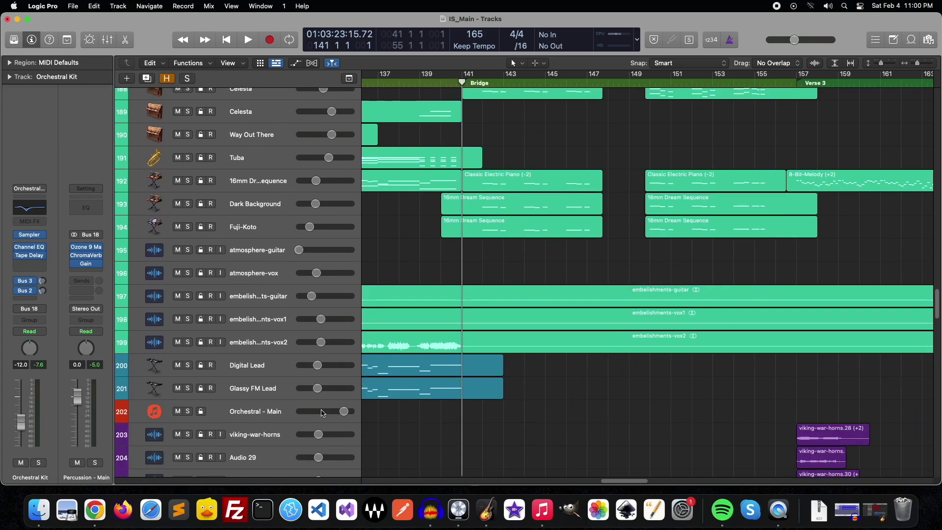
left_click(186, 413)
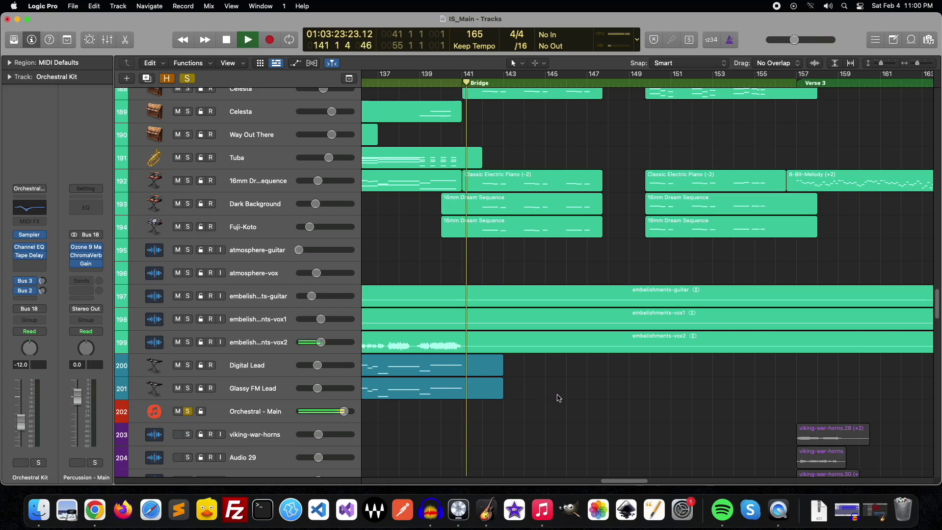
- Play the orchestral parts from just before the Bridge, stopping at bar 141
scroll(498, 393, "up", 1)
scroll(498, 393, "up", 4)
left_click(434, 80)
key("space")
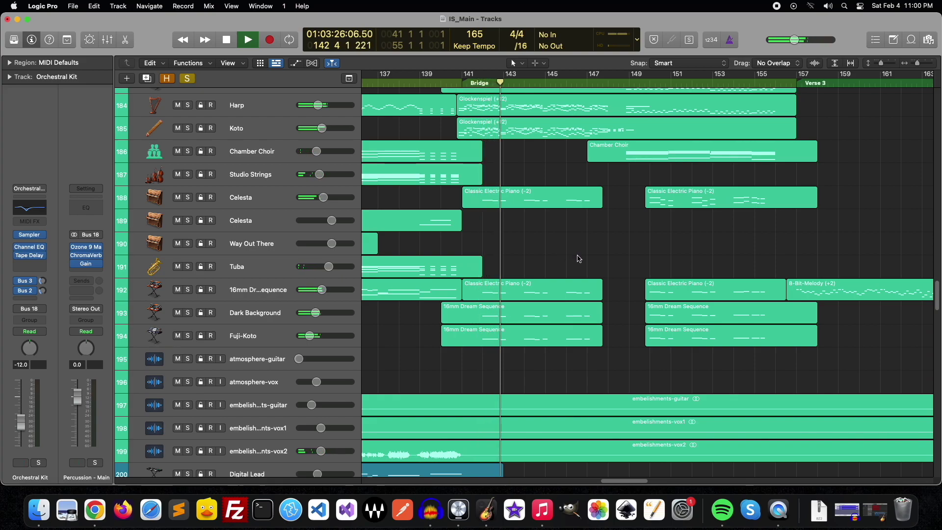
scroll(574, 260, "up", 5)
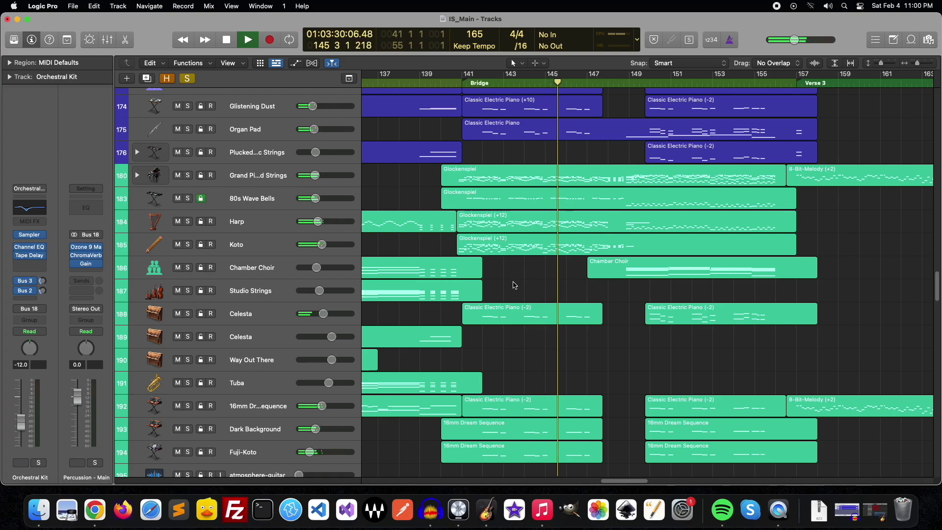
key("space")
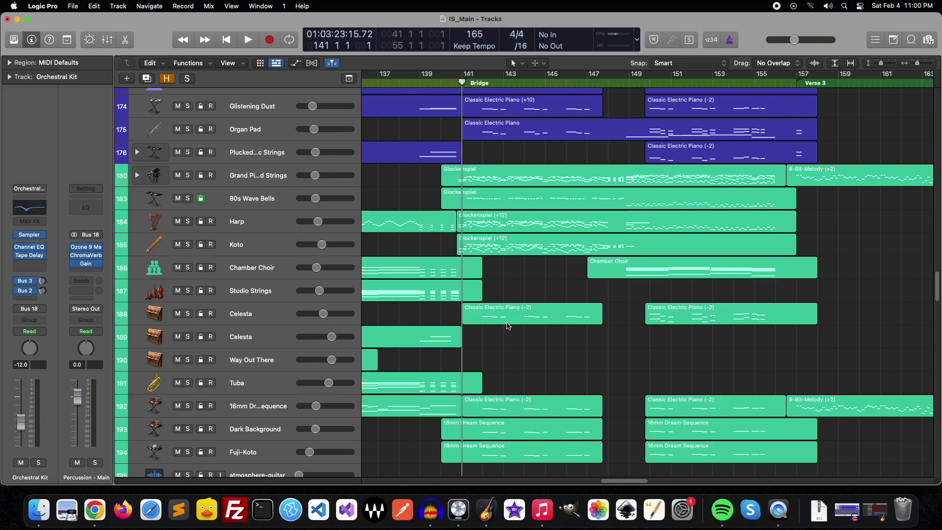
- Audition strings track 180 on its own, then unsolo it
left_click(188, 176)
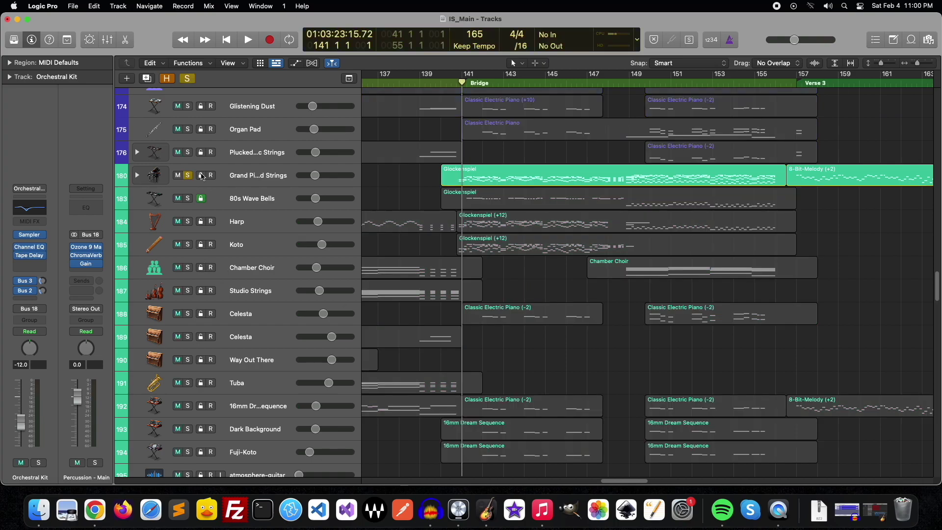
key("space")
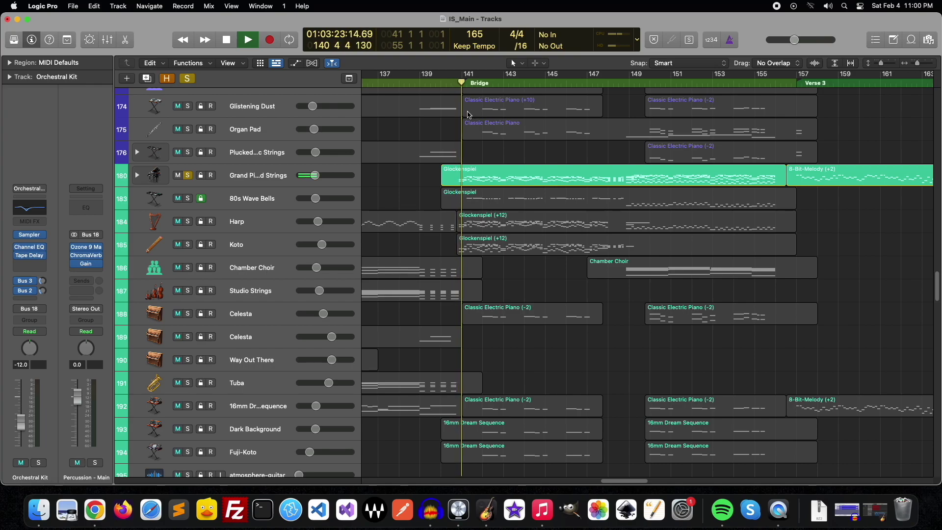
key("space")
left_click(188, 178)
- Audition the Harp alone, then the Koto alone, and clear all solos
left_click(188, 222)
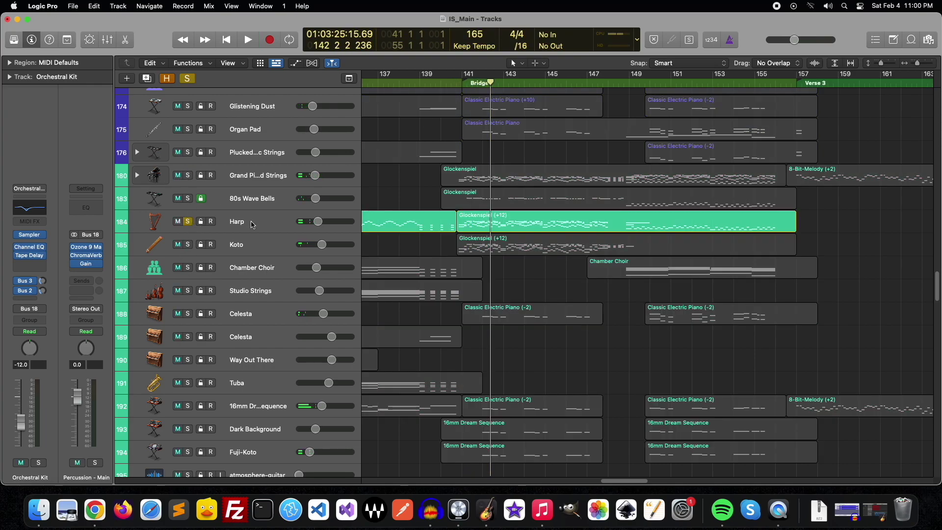
key("space")
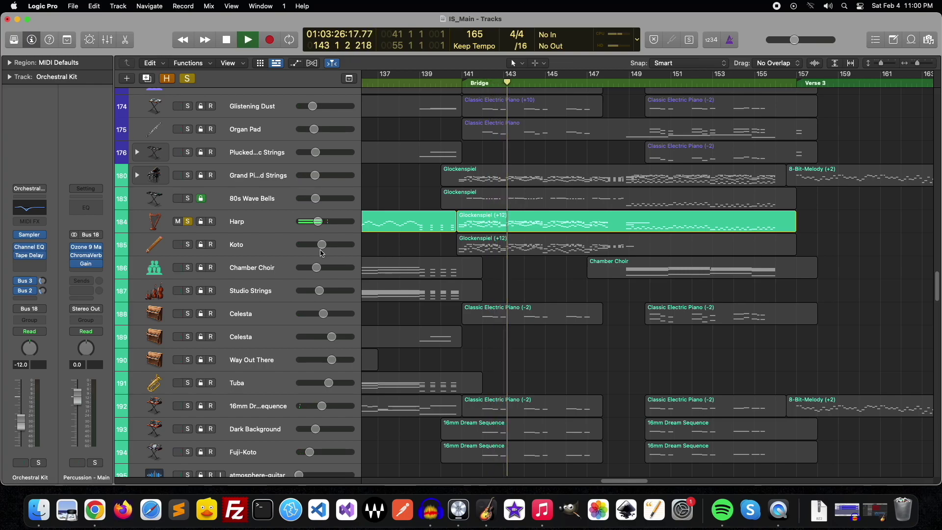
left_click(188, 245)
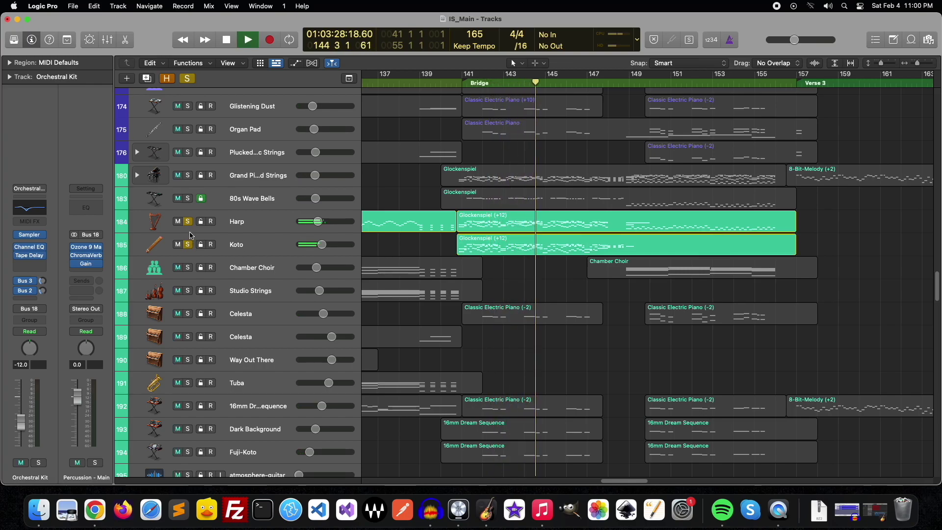
left_click(188, 222)
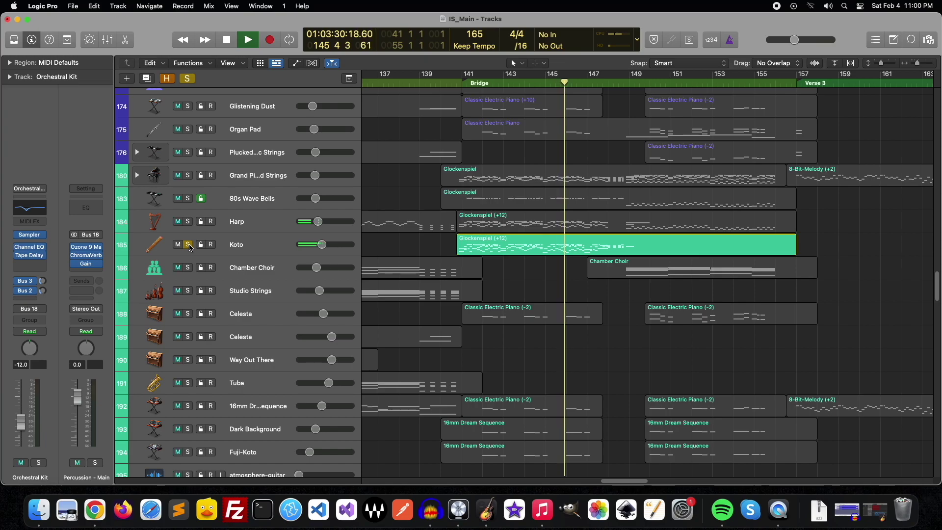
key("space")
left_click(190, 247)
- Solo 8-Bit-Melody track 163 and replay from just before the Bridge
scroll(486, 115, "up", 10)
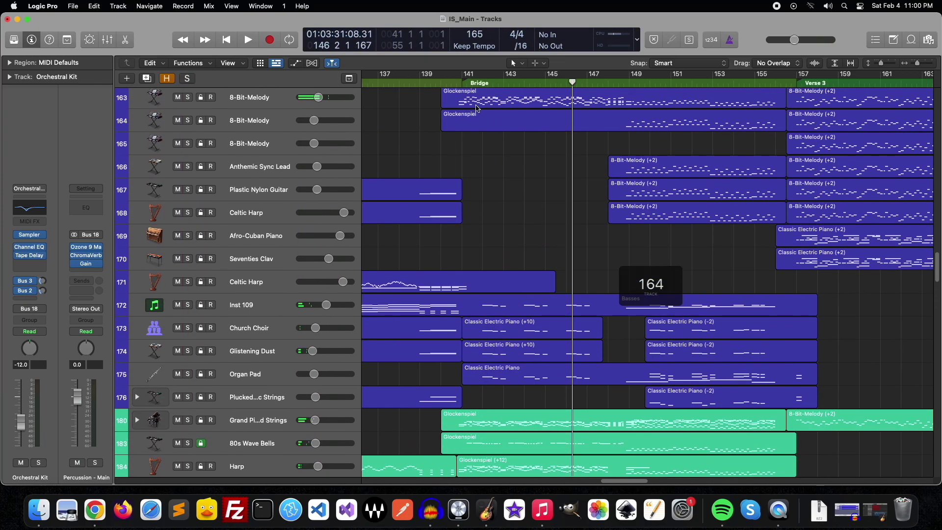
scroll(486, 115, "up", 5)
left_click(188, 219)
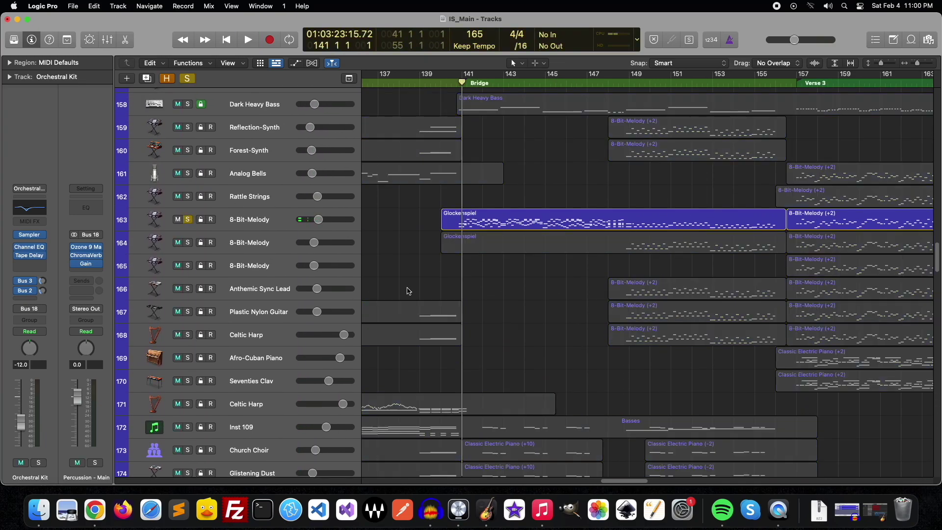
double_click(450, 86)
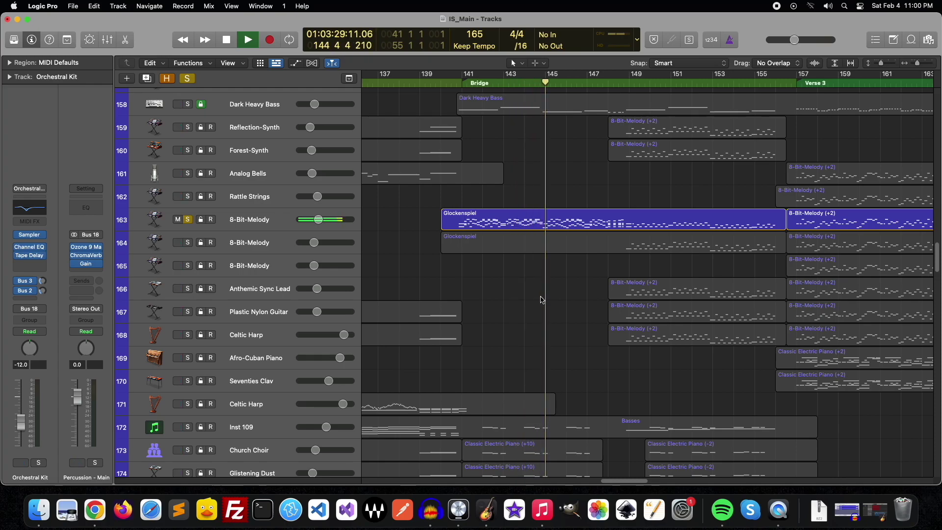
scroll(544, 298, "up", 5)
- Swap 8-Bit-Melody's solo for Dark Heavy Bass, stop playback, then unsolo the bass
left_click(191, 216)
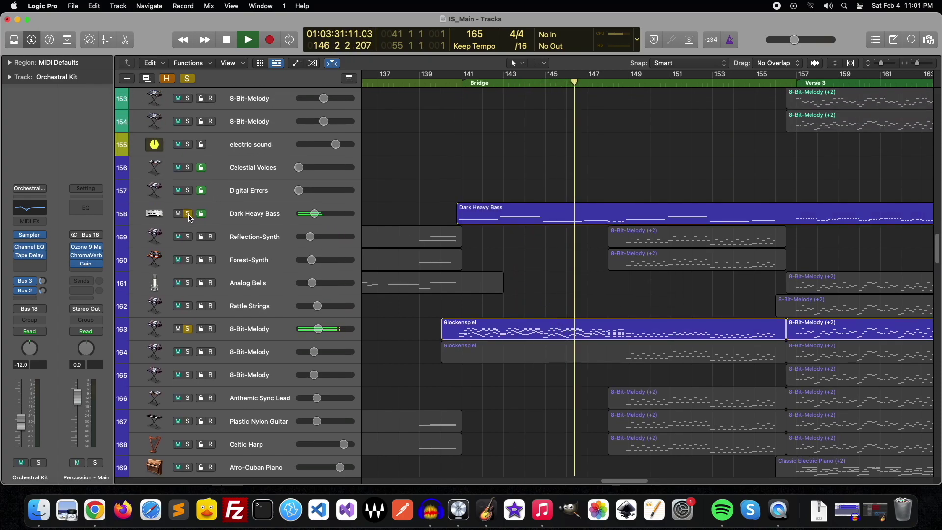
left_click(187, 328)
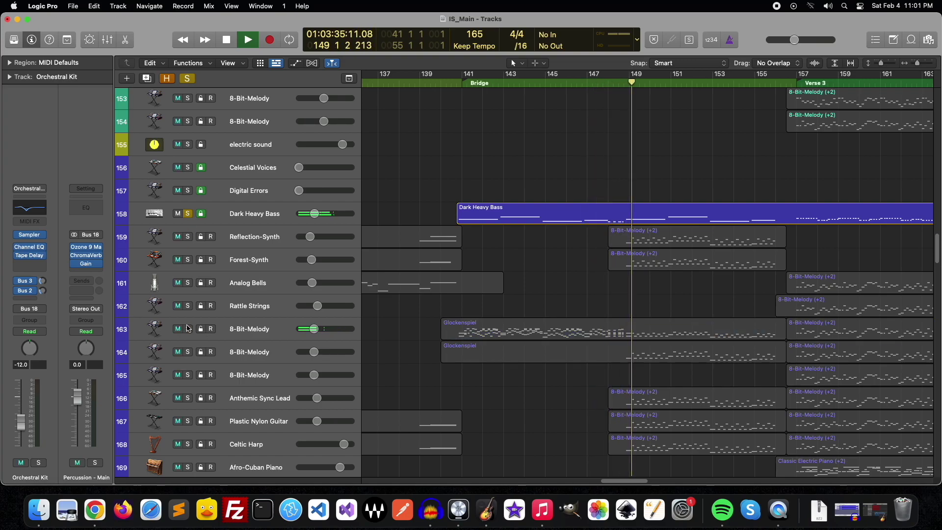
key("space")
left_click(191, 215)
- Solo tracks 172–175 plus 8-Bit-Melody track 163 and start playback
scroll(653, 279, "down", 10)
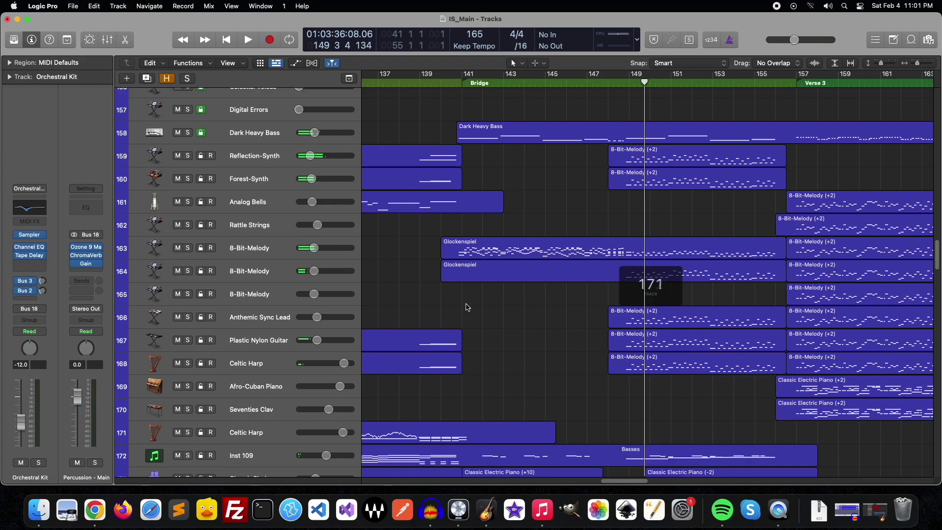
scroll(523, 235, "down", 4)
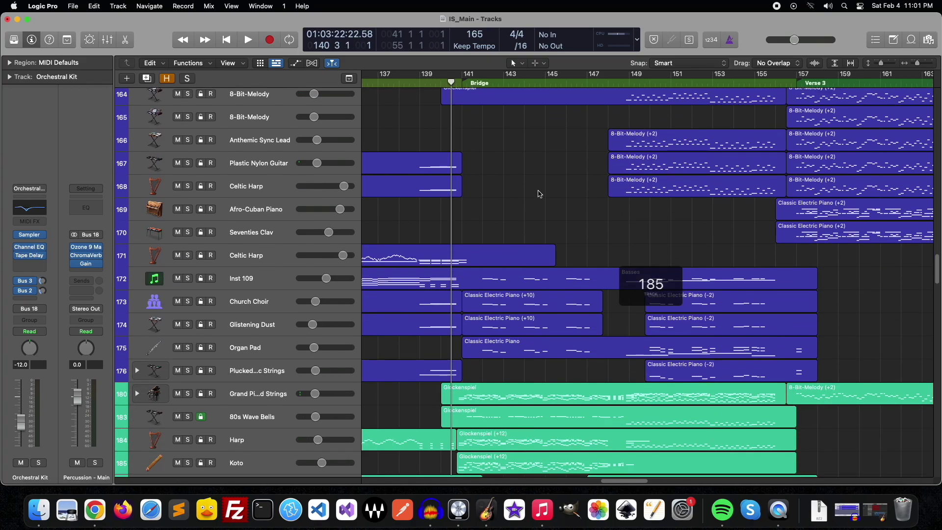
scroll(536, 196, "down", 3)
scroll(536, 196, "down", 3)
left_click_drag(188, 195, 190, 264)
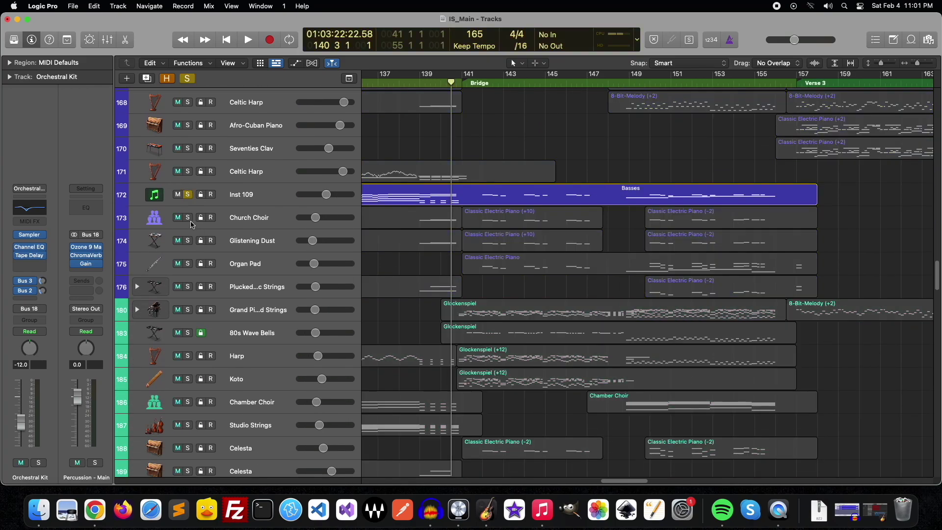
scroll(446, 288, "up", 5)
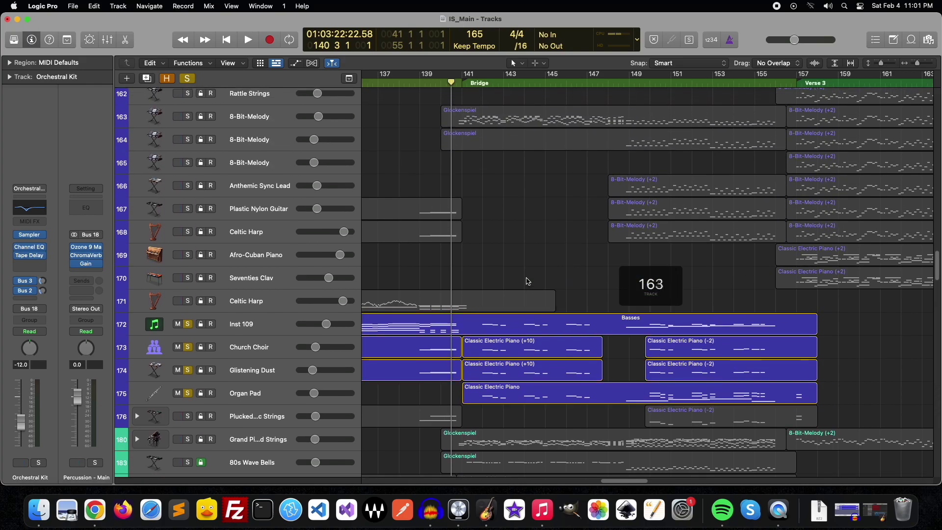
scroll(446, 289, "up", 4)
left_click(188, 201)
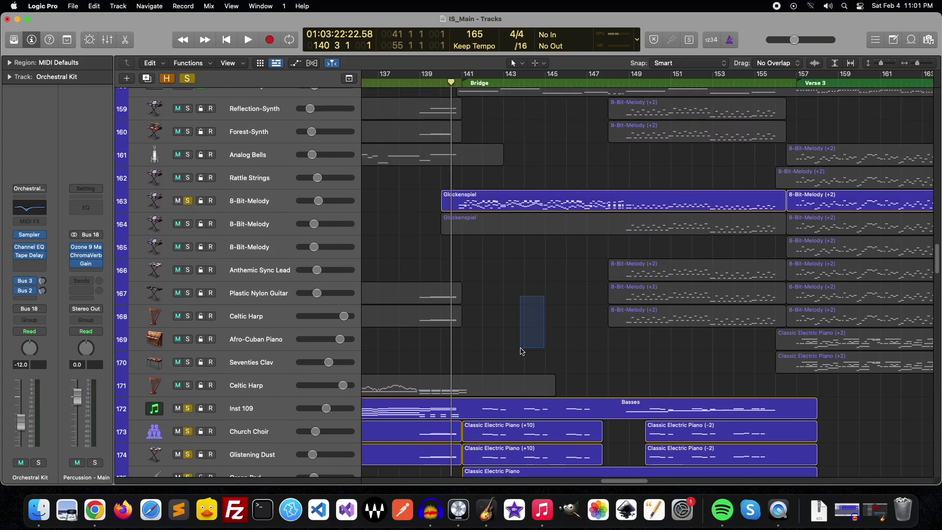
left_click_drag(522, 351, 525, 343)
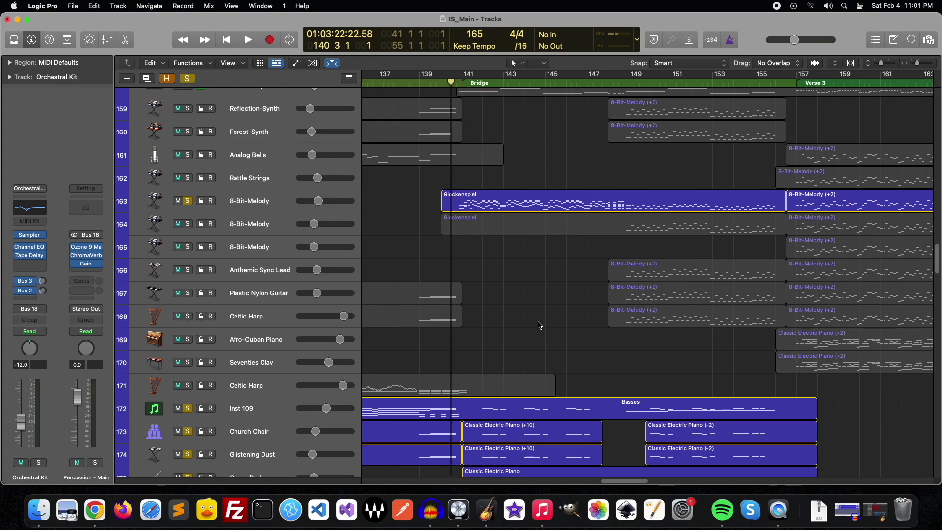
key("space")
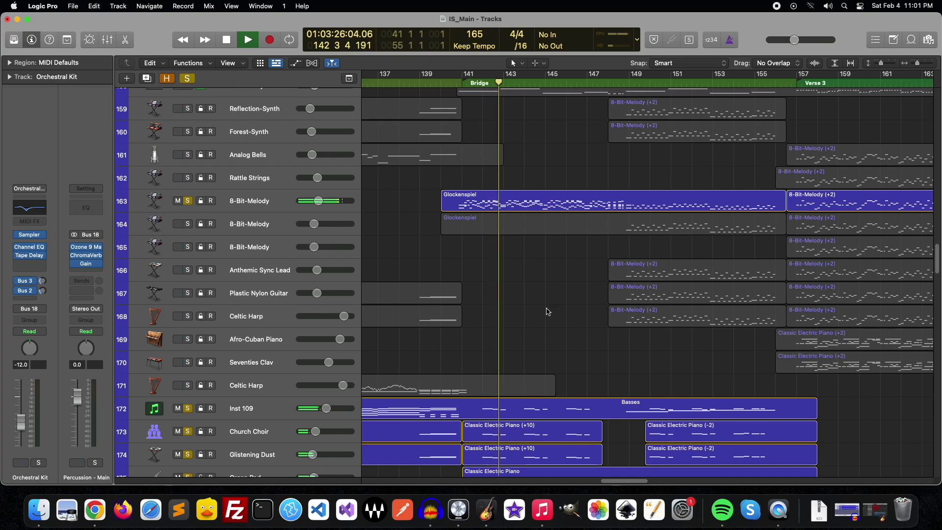
- Unsolo 8-Bit-Melody, toggle 80s Wave Bells solo on and off, and move down to the vocals
scroll(548, 311, "down", 5)
scroll(205, 155, "up", 3)
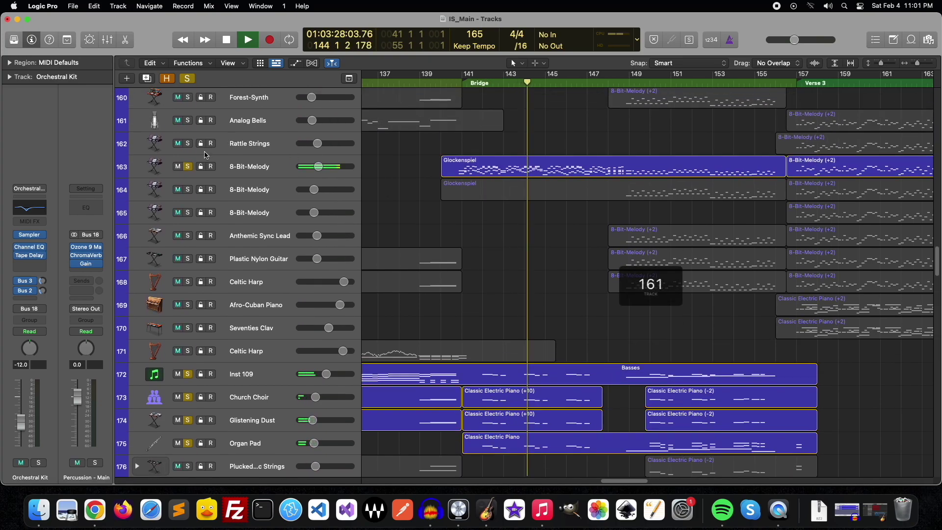
left_click(189, 167)
scroll(407, 285, "down", 6)
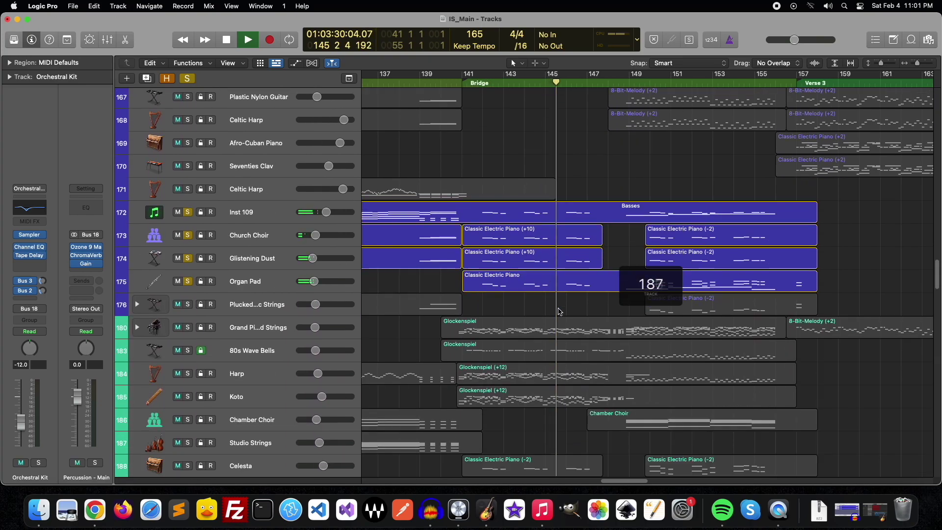
scroll(407, 285, "down", 3)
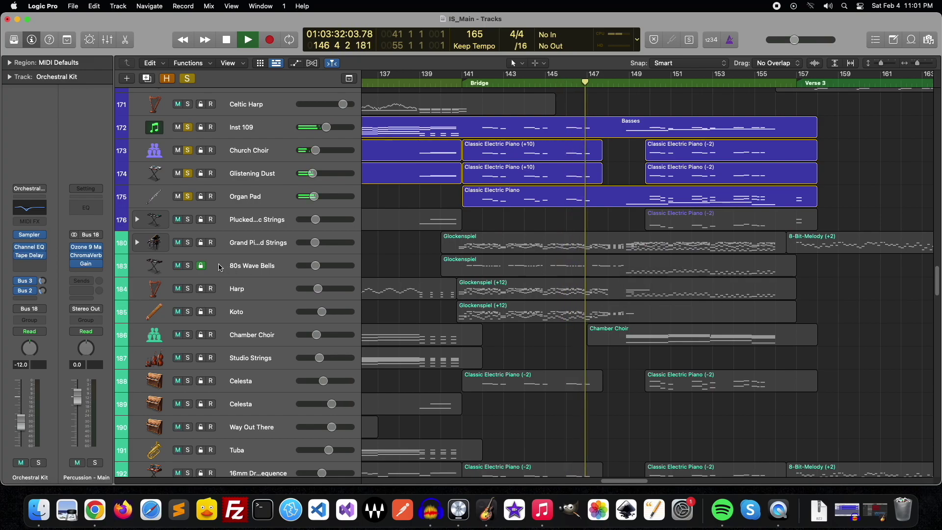
left_click(187, 266)
left_click(188, 265)
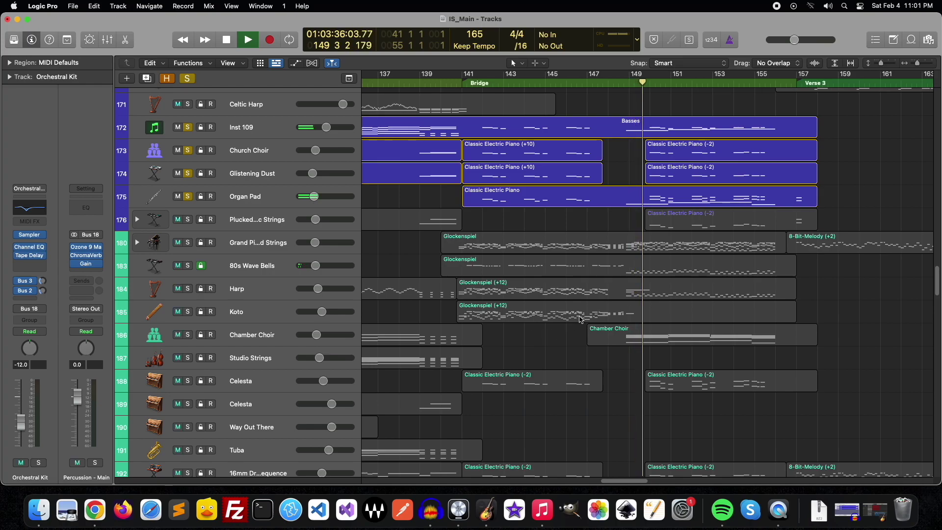
left_click_drag(937, 279, 937, 417)
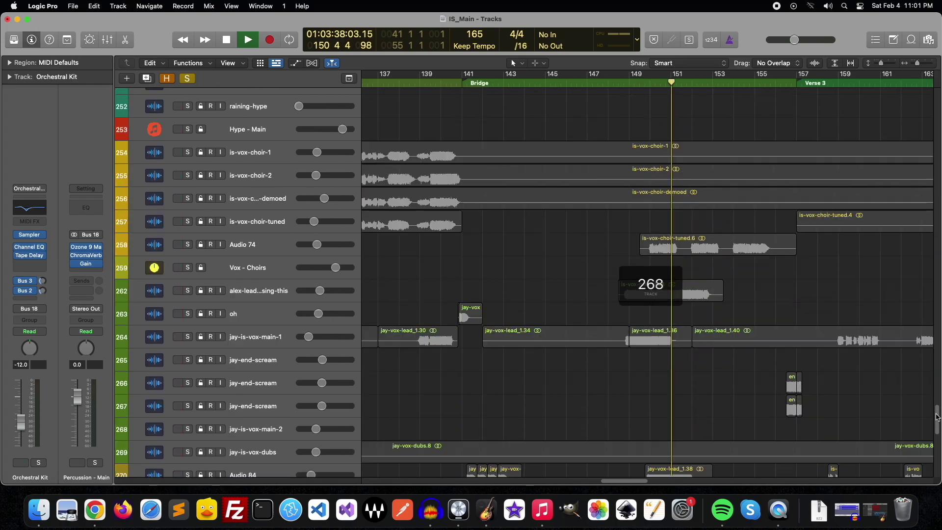
- Stop playback and set the playhead at bar 149
mouse_move(937, 417)
left_mouse_down()
mouse_move(938, 438)
mouse_move(938, 417)
left_mouse_up()
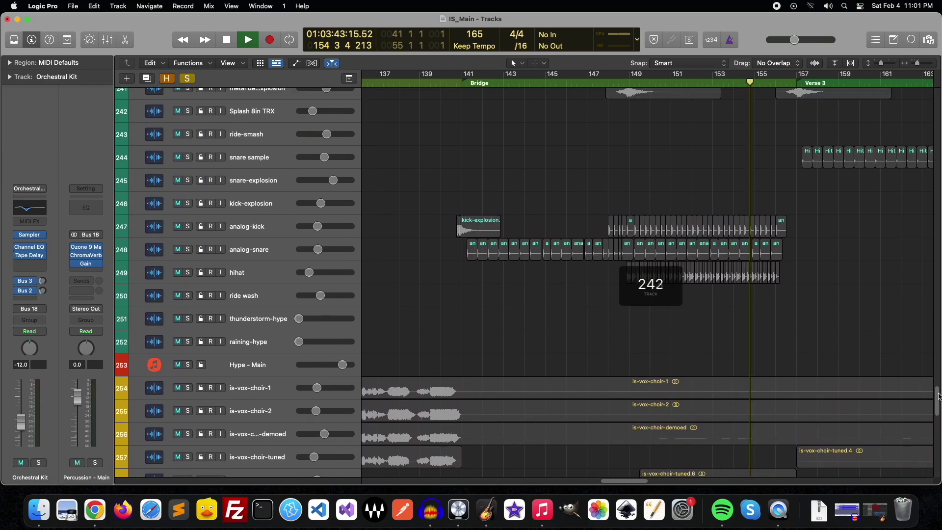
left_click_drag(938, 417, 938, 427)
key("space")
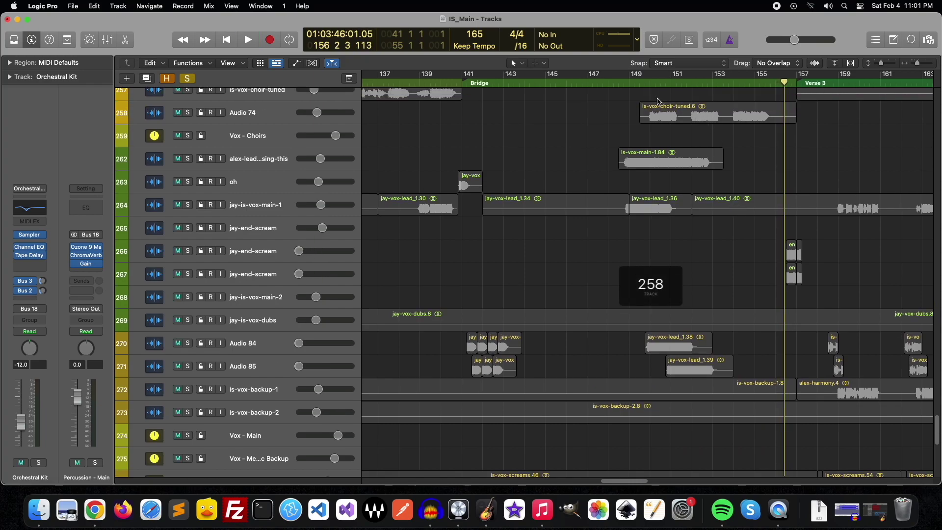
left_click(629, 75)
- Play the Audio 74 tuned choir soloed, then stop and unsolo it
scroll(263, 239, "up", 5)
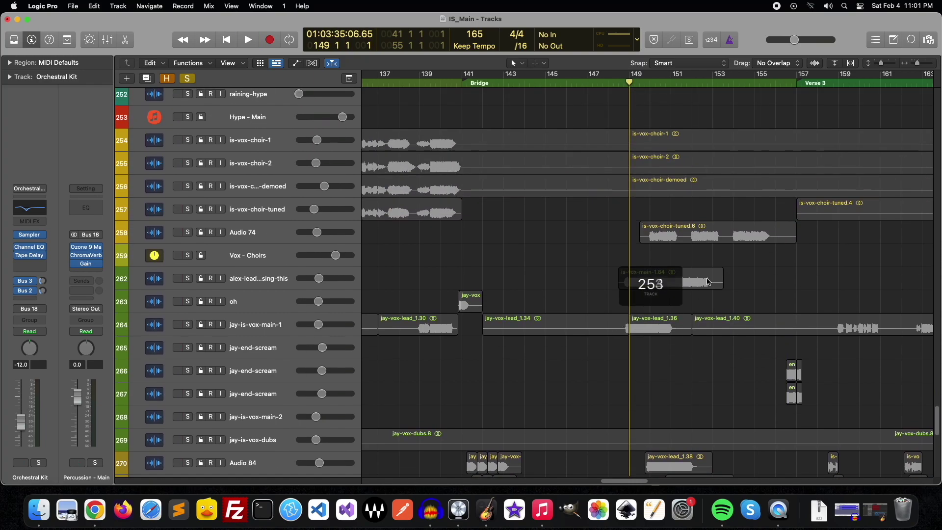
left_click(191, 236)
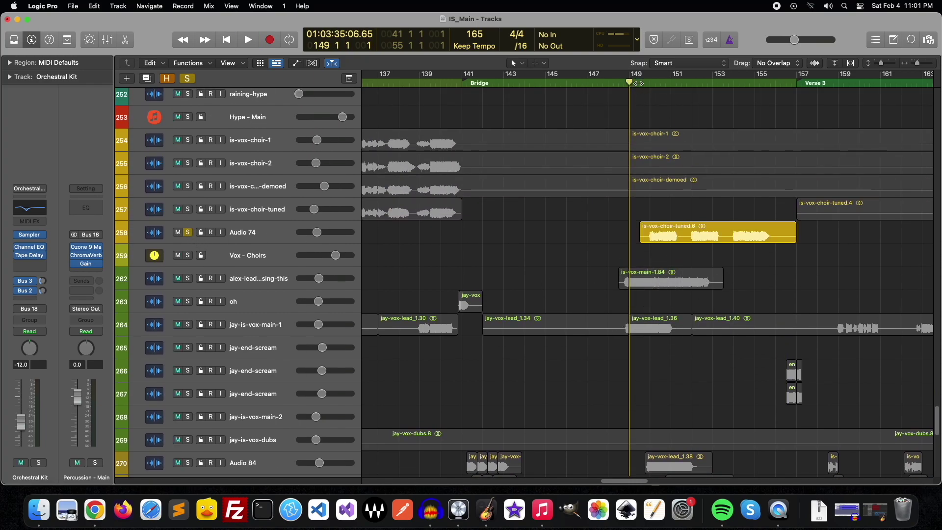
key("space")
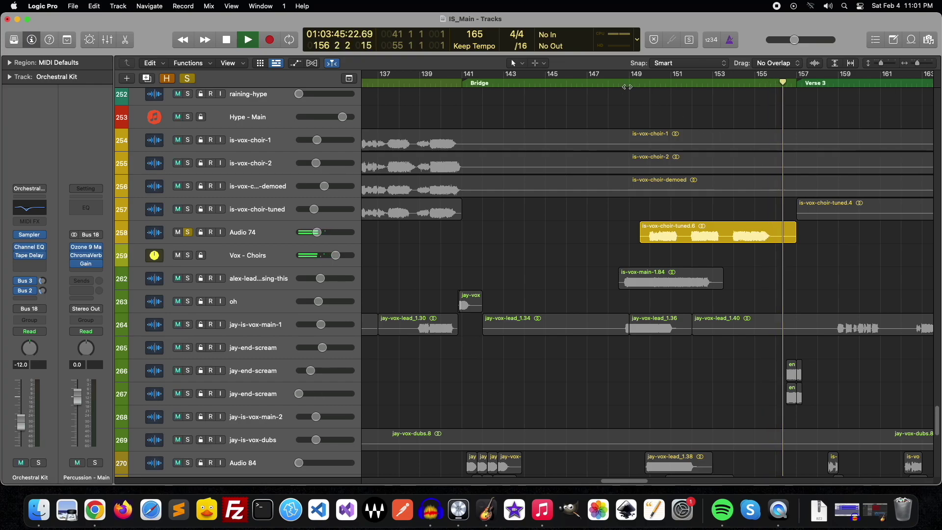
key("space")
left_click(189, 238)
- Solo the Hype - Main track
scroll(426, 269, "up", 3)
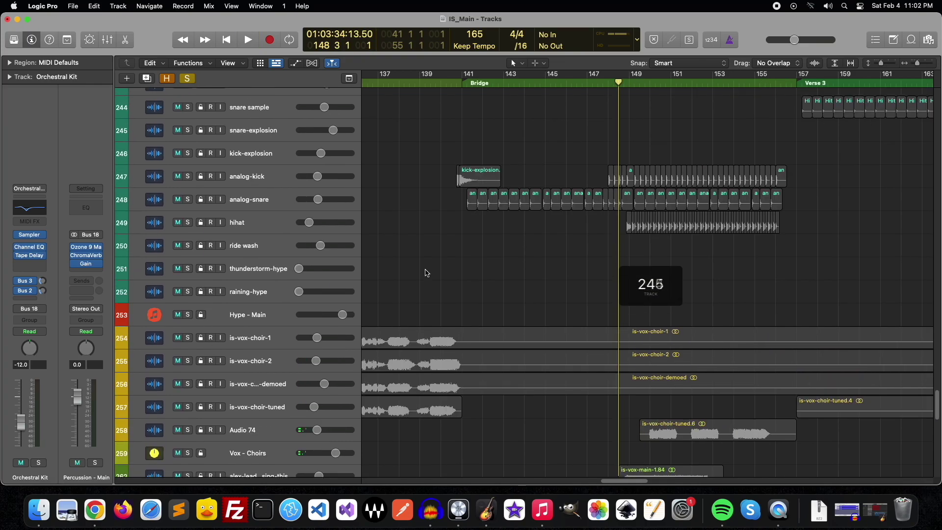
scroll(432, 269, "up", 10)
scroll(431, 269, "up", 5)
scroll(490, 285, "up", 5)
scroll(521, 296, "up", 3)
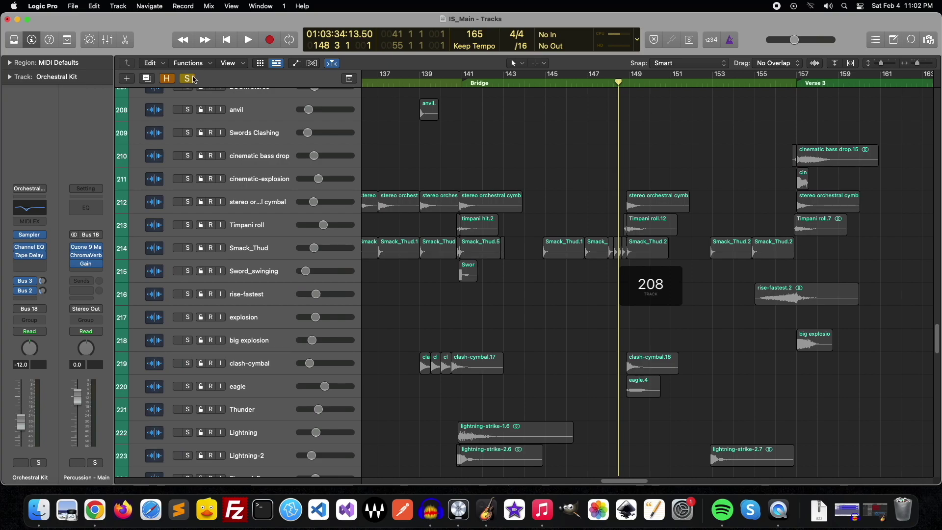
scroll(530, 270, "up", 10)
scroll(539, 243, "up", 5)
scroll(540, 243, "down", 5)
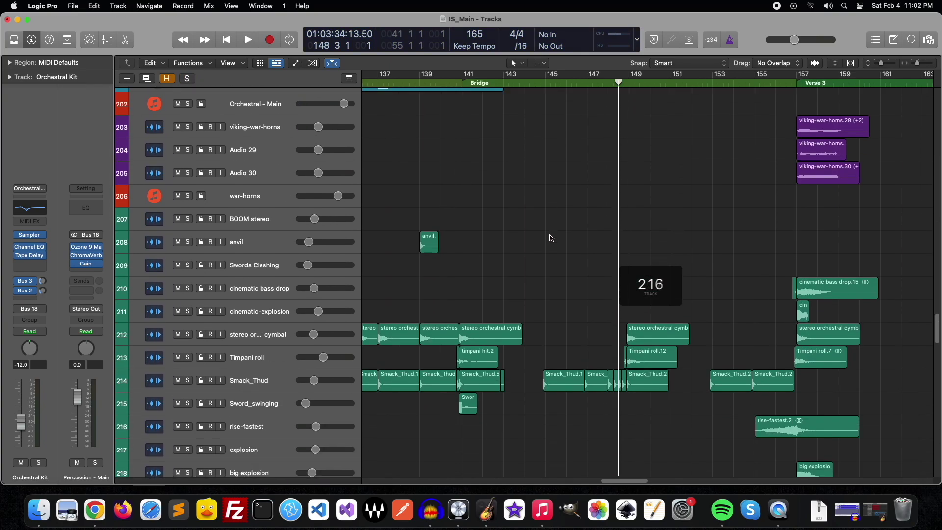
scroll(548, 236, "down", 1)
scroll(513, 276, "down", 3)
scroll(520, 269, "down", 6)
scroll(534, 266, "down", 5)
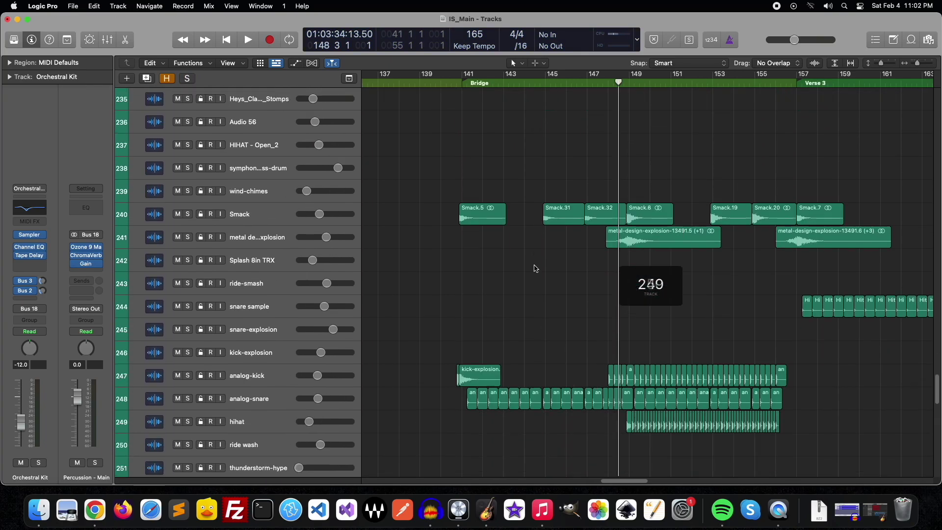
scroll(475, 267, "down", 5)
scroll(534, 267, "down", 2)
scroll(324, 249, "up", 3)
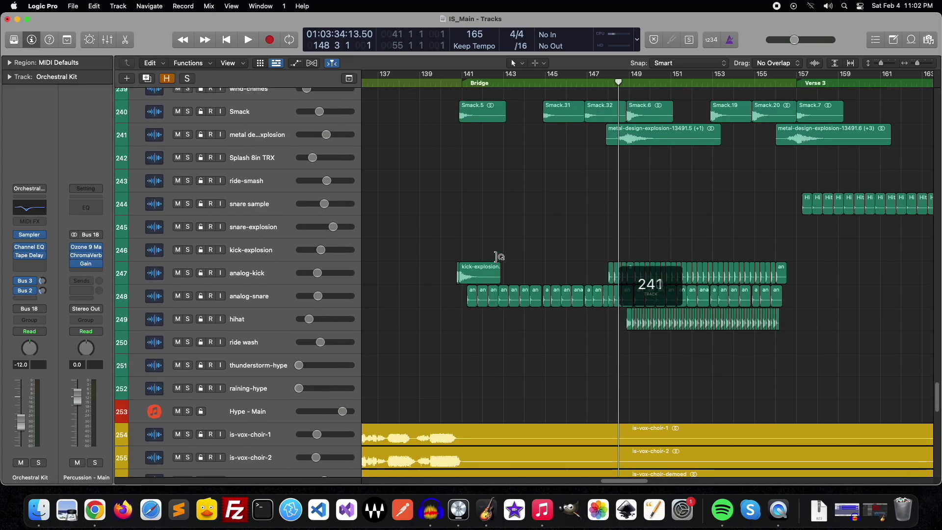
scroll(419, 333, "down", 3)
left_click(189, 257)
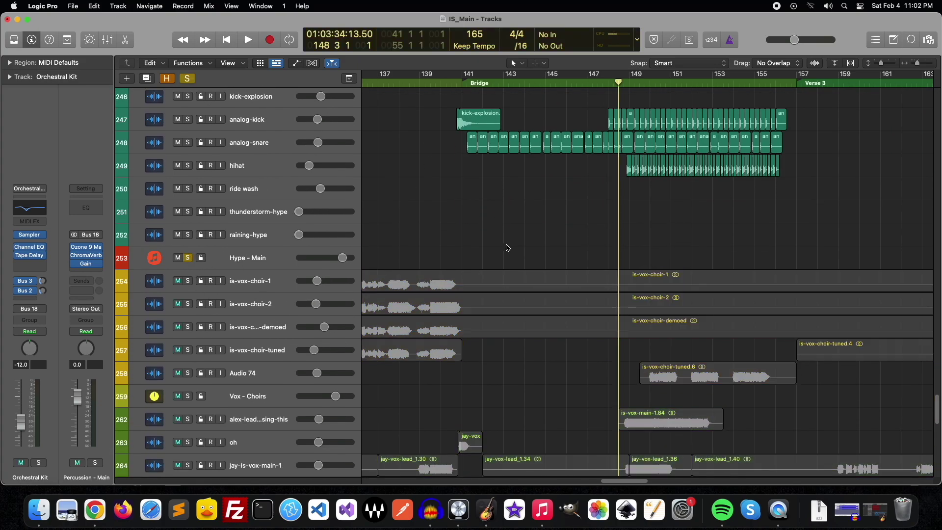
- Add Orchestral - Main to the soloed tracks
scroll(476, 257, "up", 3)
scroll(481, 256, "up", 5)
scroll(488, 255, "up", 4)
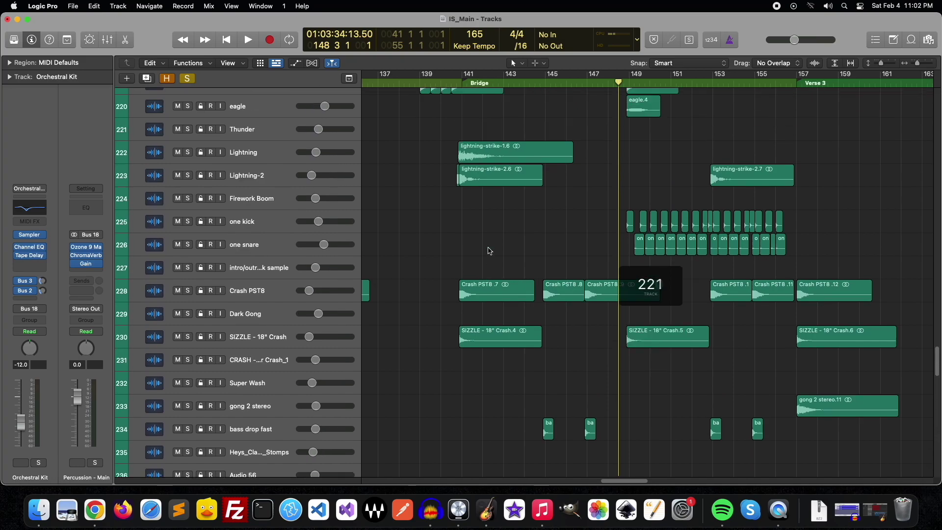
scroll(495, 255, "up", 4)
scroll(498, 267, "up", 4)
scroll(540, 275, "up", 3)
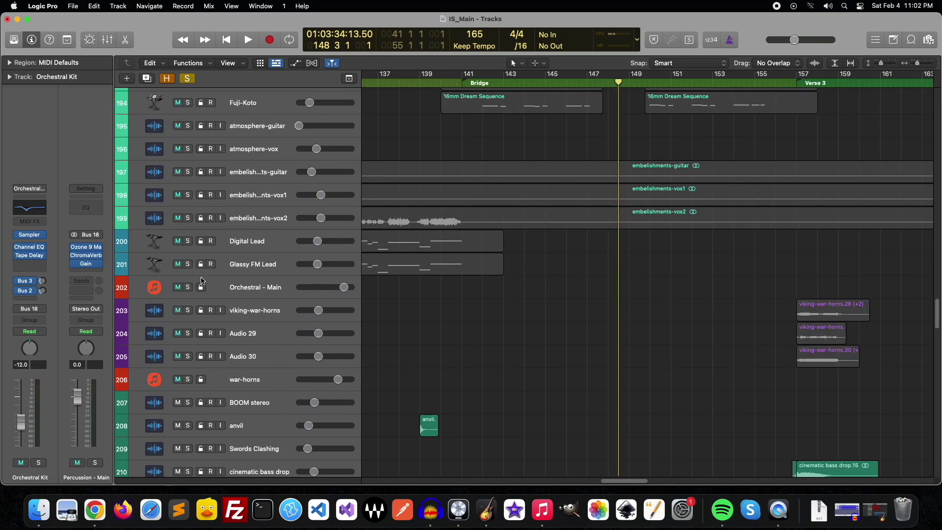
key("s")
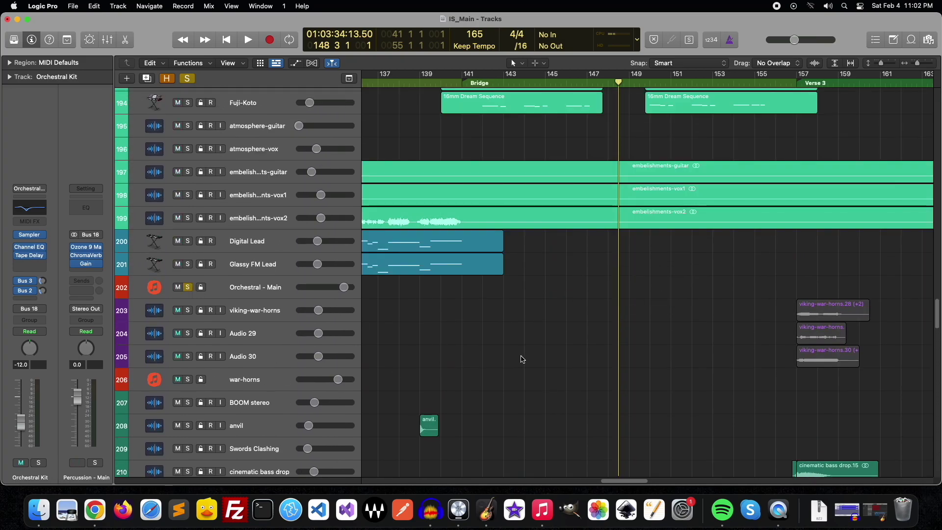
- Add Percussion - Main to the soloed tracks
scroll(522, 361, "up", 4)
scroll(523, 363, "up", 5)
scroll(524, 364, "up", 4)
scroll(524, 365, "up", 4)
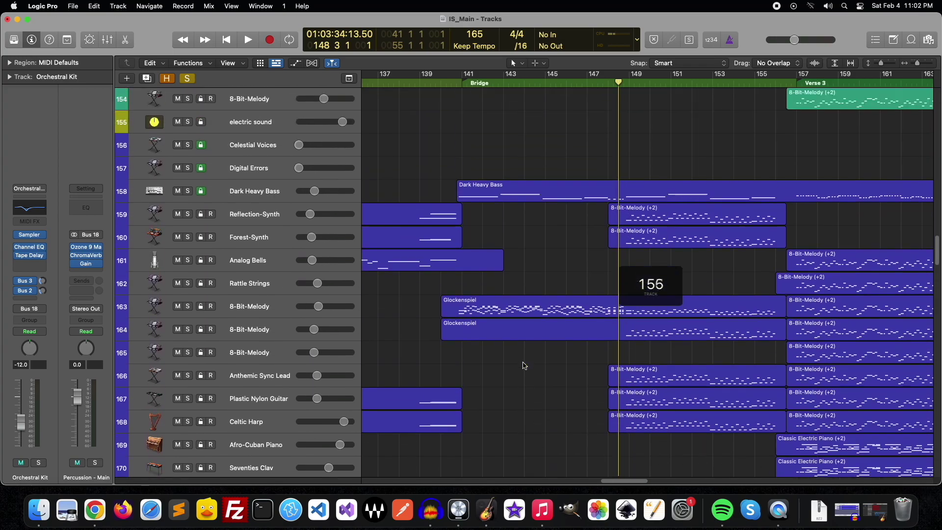
scroll(523, 365, "up", 5)
scroll(523, 366, "up", 3)
scroll(525, 367, "up", 4)
scroll(526, 369, "up", 1)
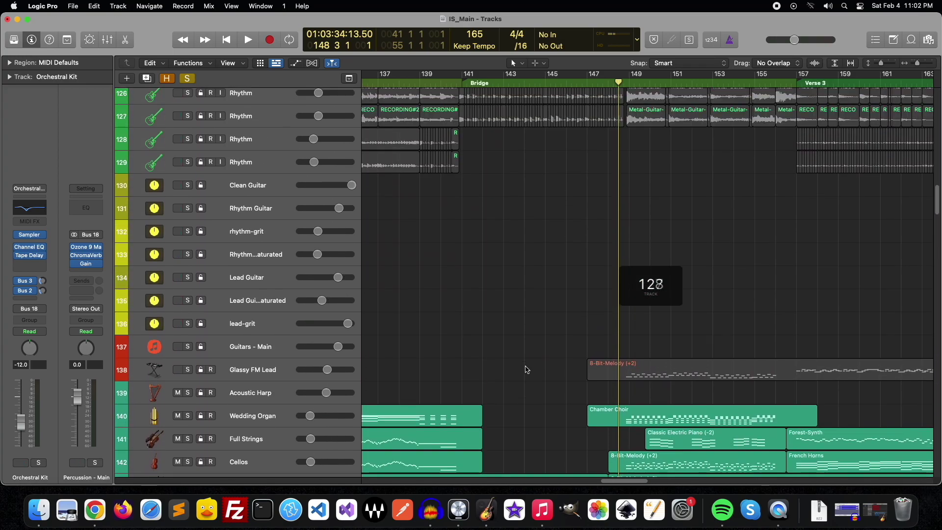
scroll(525, 368, "up", 3)
scroll(520, 366, "up", 4)
scroll(513, 364, "up", 6)
scroll(507, 362, "up", 1)
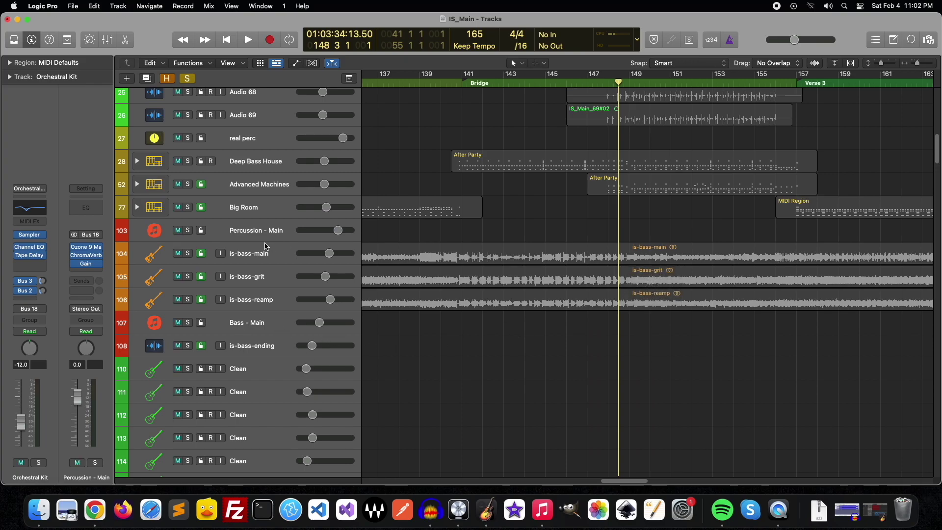
left_click(188, 230)
- Move the playhead back to bar 140
scroll(540, 275, "up", 1)
scroll(544, 275, "up", 2)
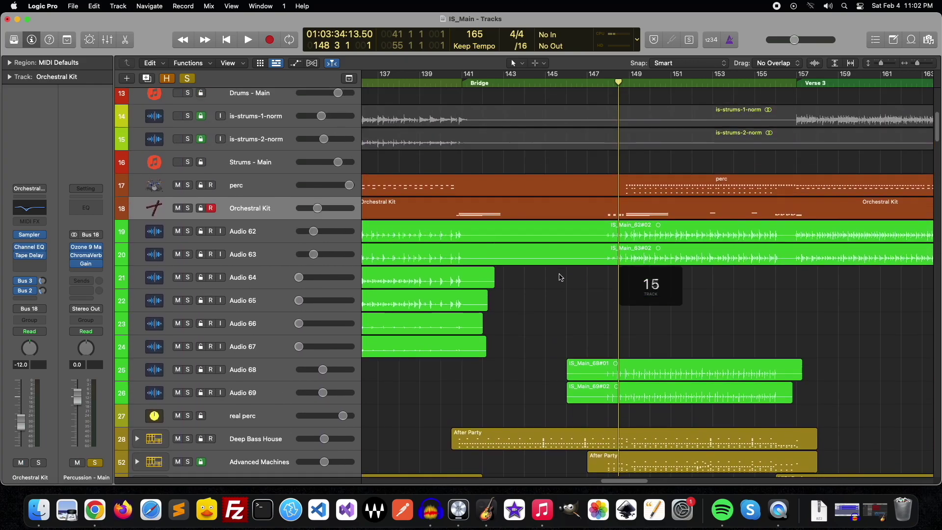
scroll(559, 277, "up", 1)
scroll(559, 277, "down", 2)
key("shift+comma")
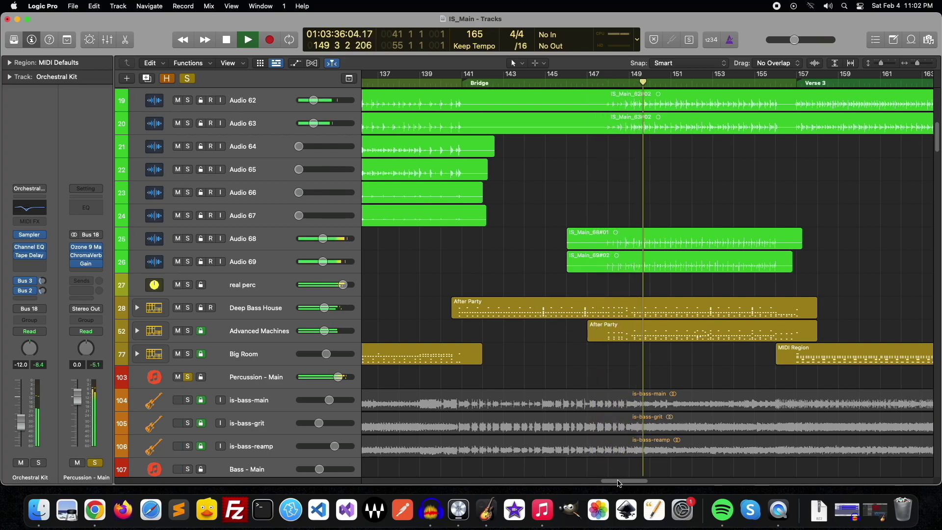
- Follow playback through Verse 3 across the bass and guitar tracks, stopping before the Guitar Solo
scroll(638, 343, "right", 5)
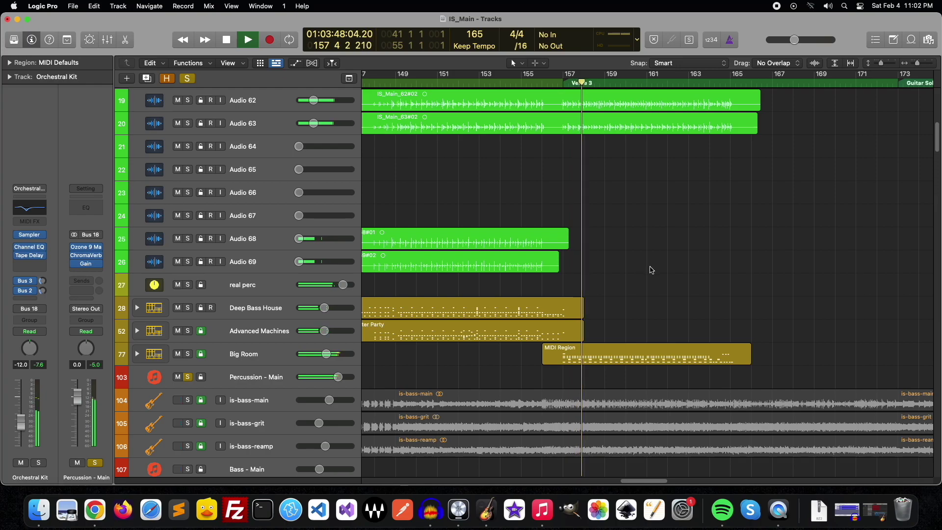
scroll(633, 282, "down", 5)
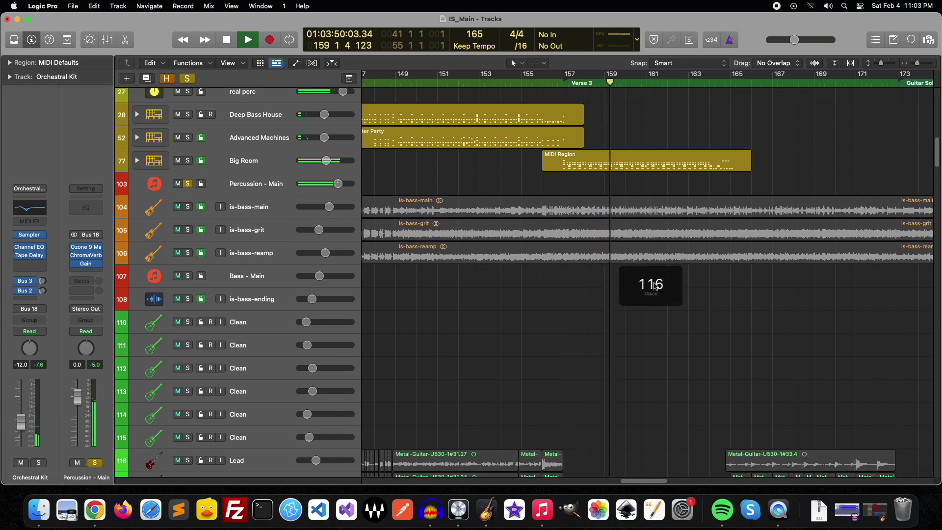
scroll(704, 337, "down", 4)
scroll(704, 337, "down", 1)
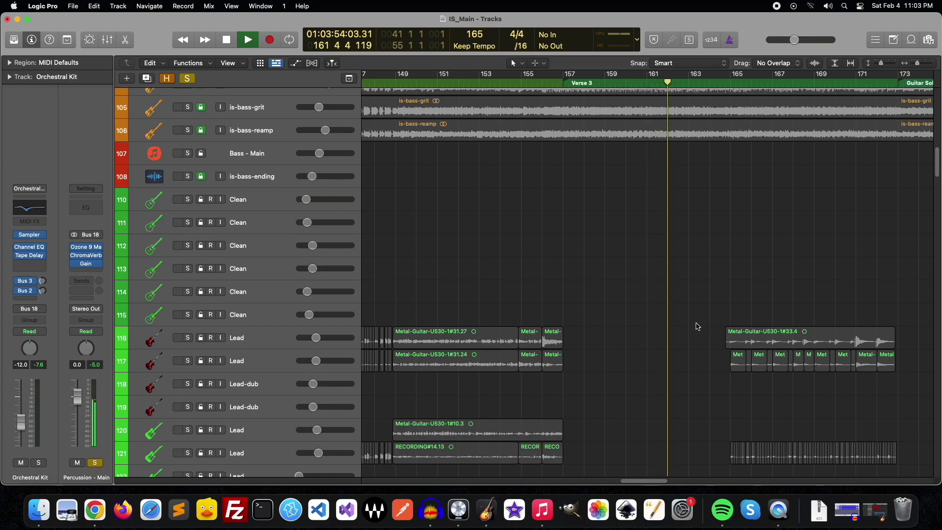
scroll(694, 331, "down", 3)
scroll(692, 332, "down", 6)
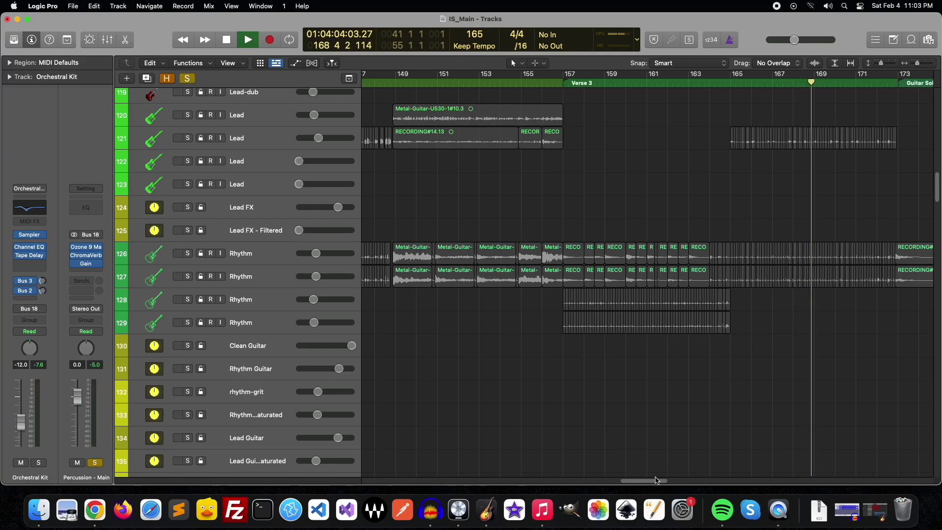
scroll(760, 456, "right", 5)
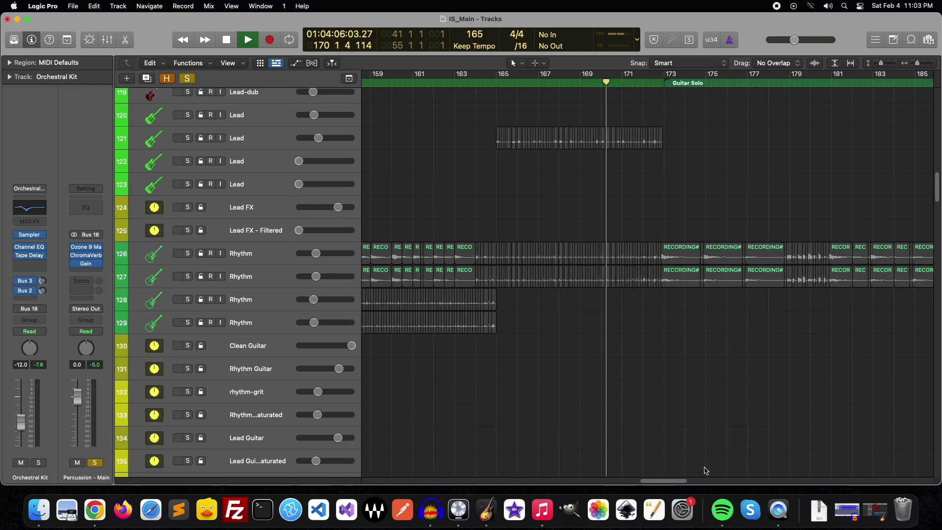
left_click_drag(679, 483, 659, 482)
key("space")
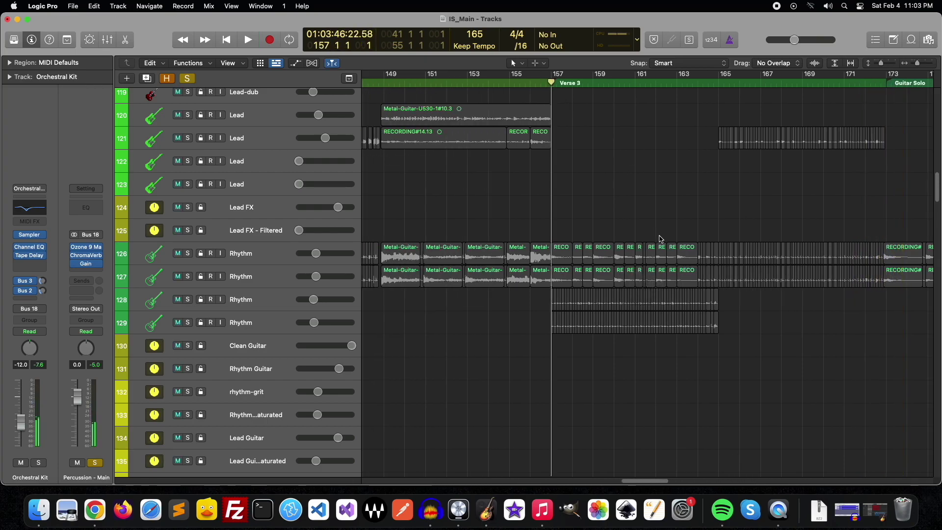
- Clear the percussion solo and play Verse 3 from bar 157 with the full mix
scroll(672, 278, "up", 10)
scroll(696, 314, "up", 10)
scroll(708, 290, "up", 5)
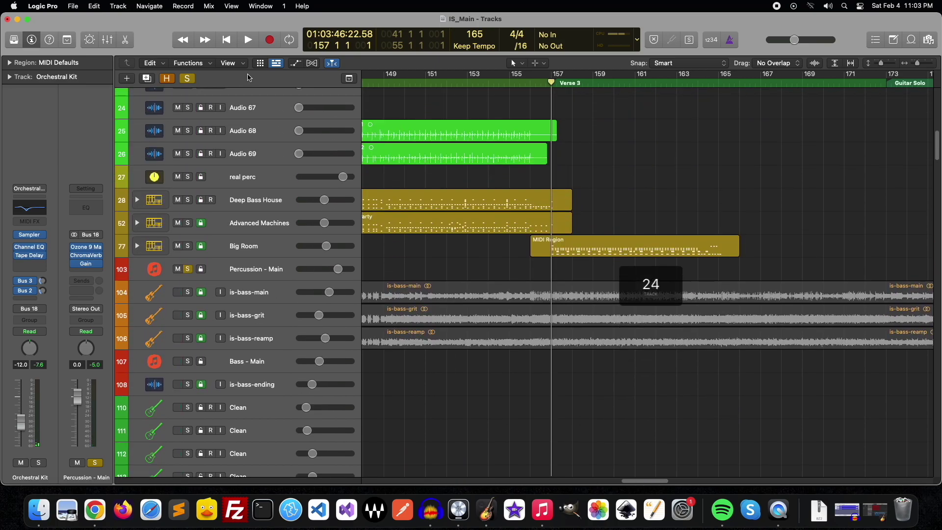
left_click(188, 80)
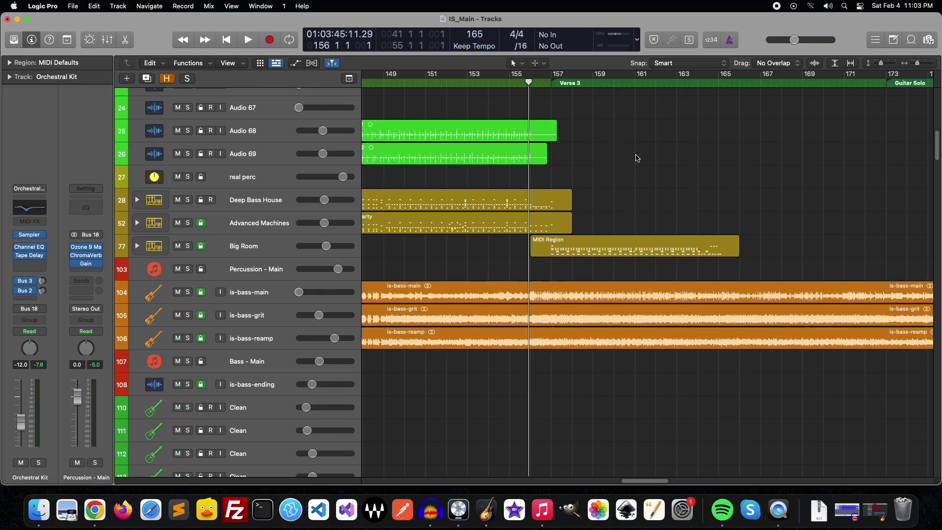
key("space")
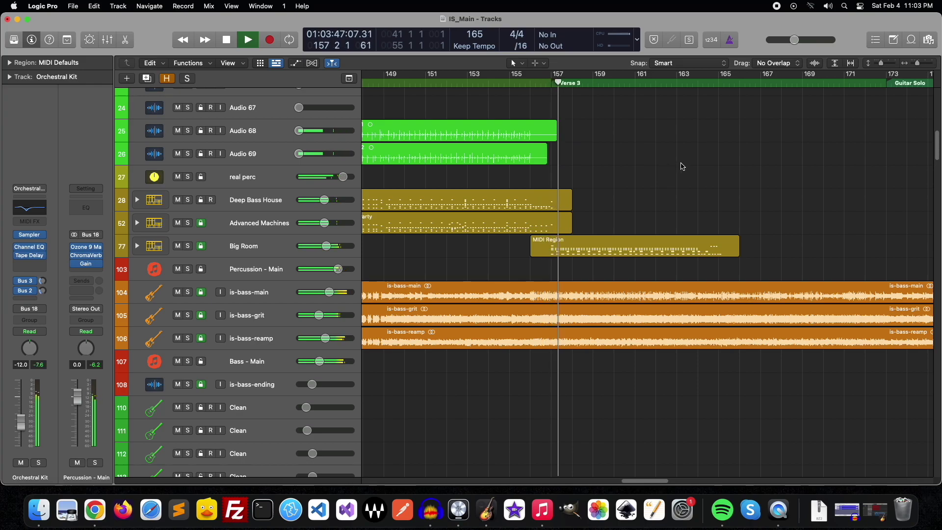
- Scroll down to the Orchestral - Main track and solo it
scroll(679, 170, "down", 6)
scroll(681, 171, "down", 12)
scroll(681, 171, "down", 5)
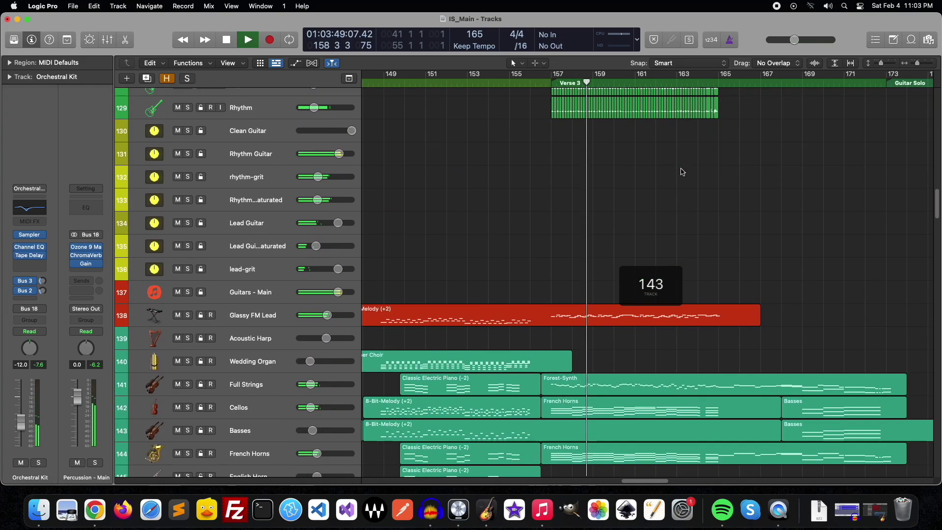
scroll(681, 171, "down", 5)
scroll(682, 170, "down", 8)
scroll(683, 168, "up", 5)
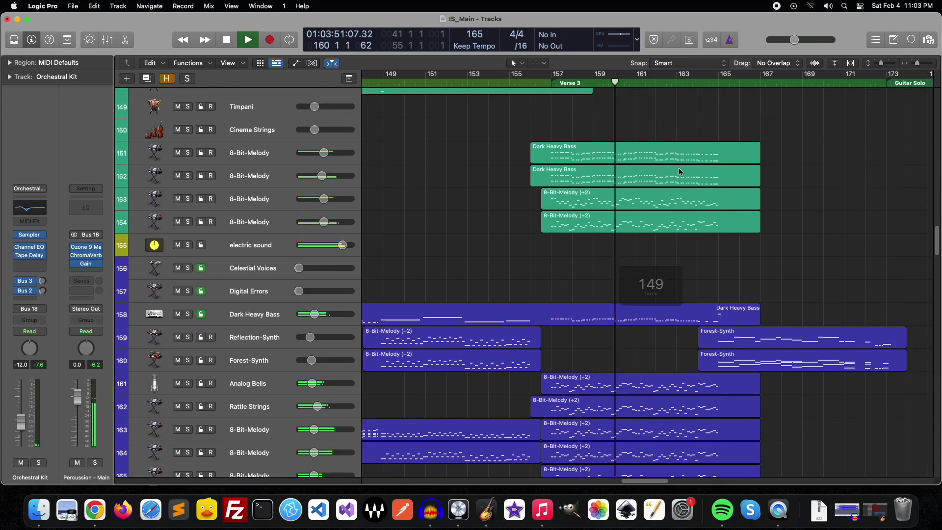
scroll(682, 171, "down", 12)
scroll(679, 172, "down", 7)
scroll(676, 174, "down", 6)
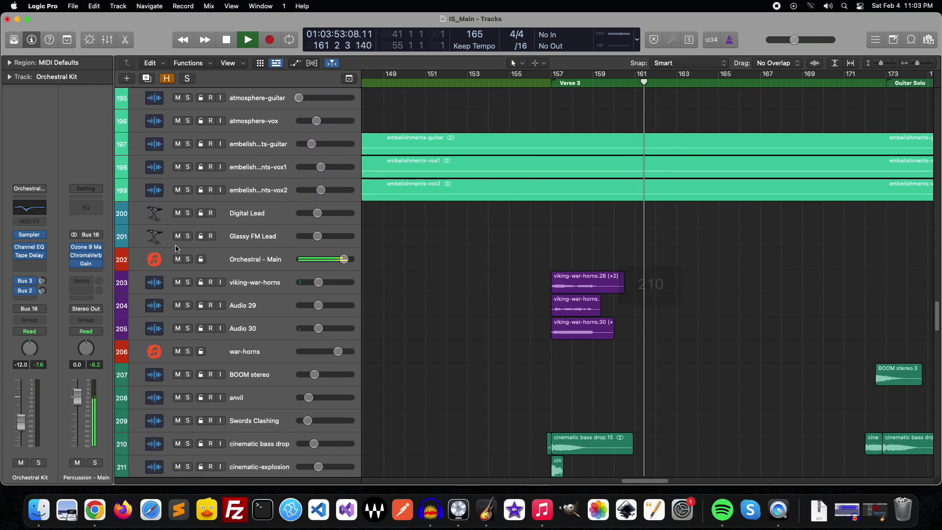
key("s")
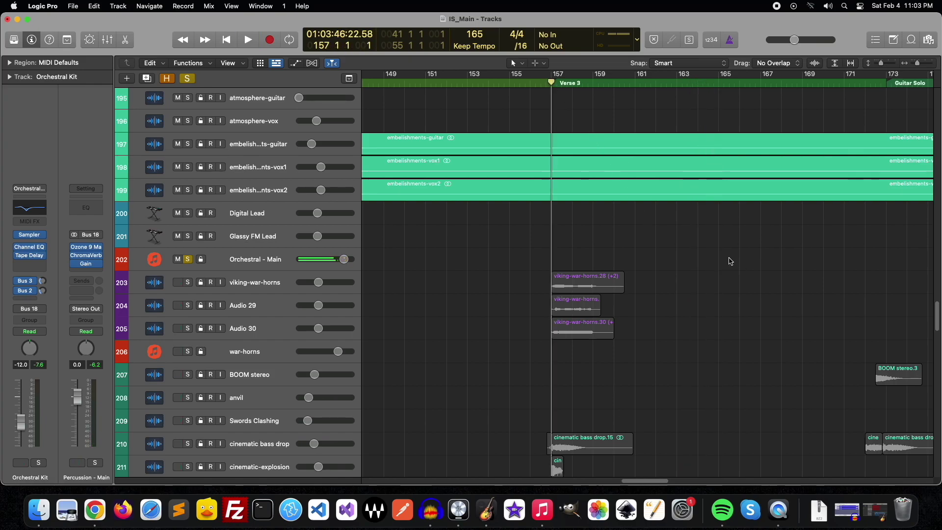
- Clear the Orchestral - Main solo, solo tracks 192 and 180, and start playback
scroll(675, 300, "up", 4)
scroll(679, 275, "up", 2)
scroll(687, 250, "up", 1)
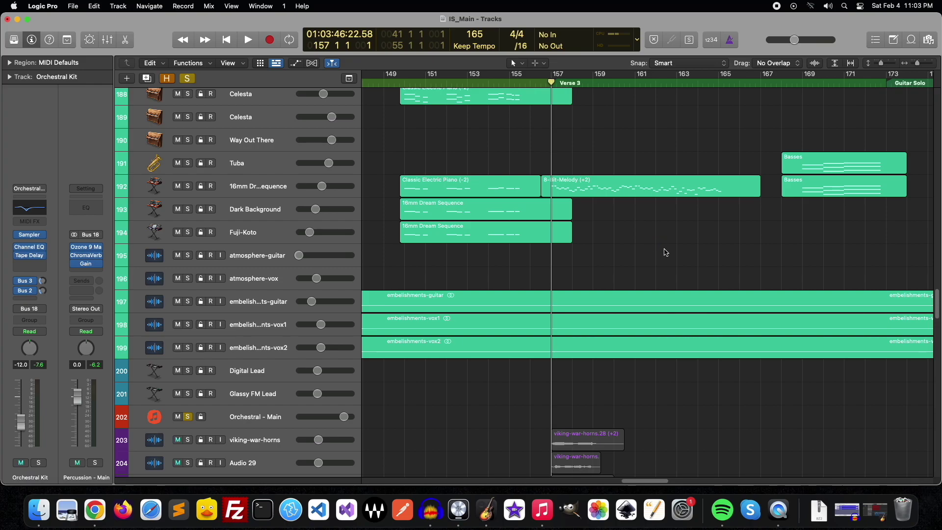
left_click(188, 79)
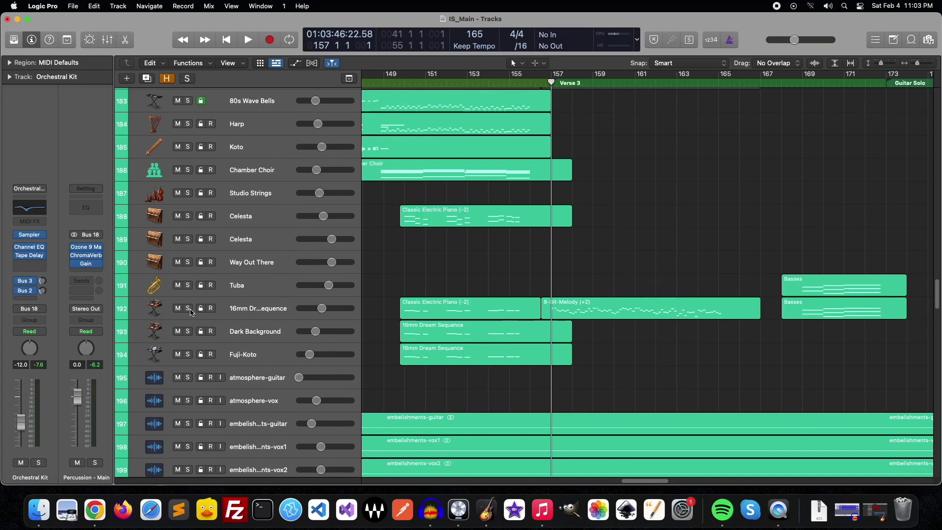
left_click(187, 308)
scroll(184, 324, "up", 8)
scroll(180, 330, "up", 2)
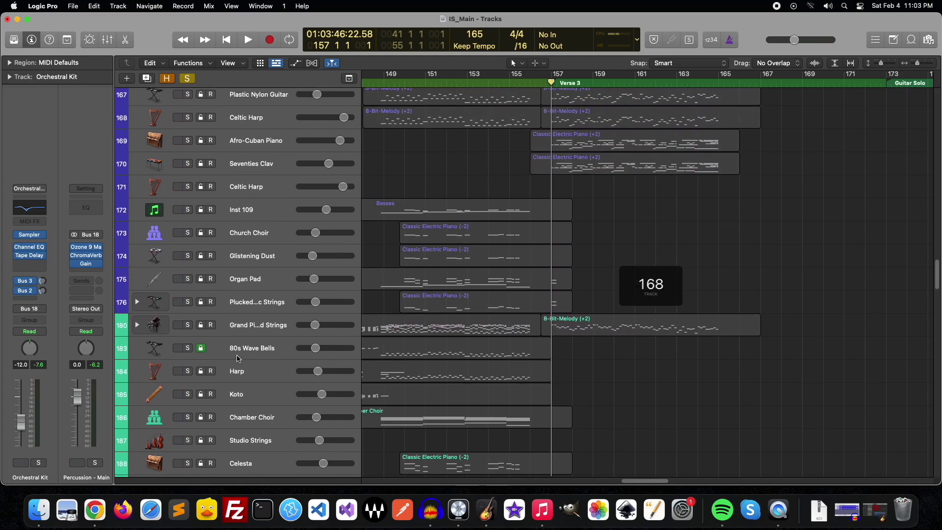
left_click(187, 326)
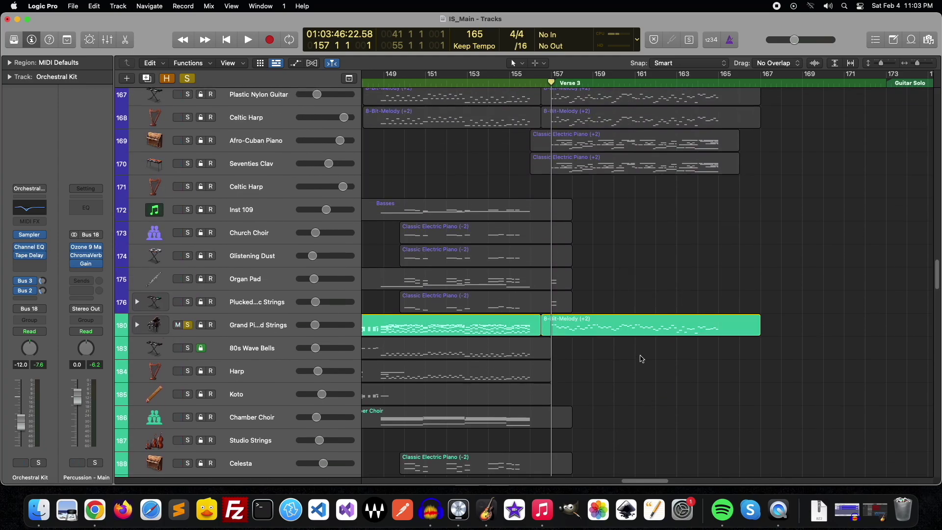
key("space")
- Add Seventies Clav, Afro-Cuban Piano, Celtic Harp and Plastic Nylon Guitar to the solo
scroll(652, 353, "up", 5)
scroll(652, 353, "up", 3)
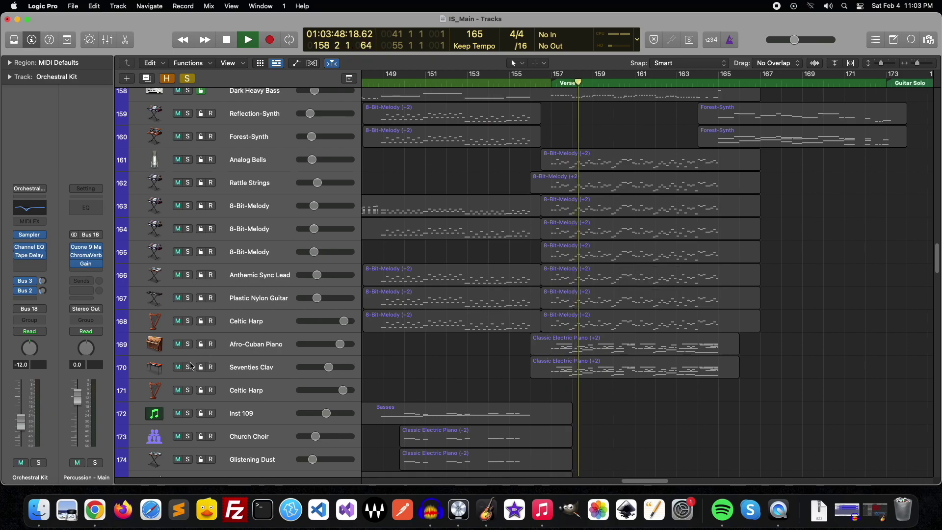
left_click(190, 367)
left_click(188, 344)
left_click(187, 321)
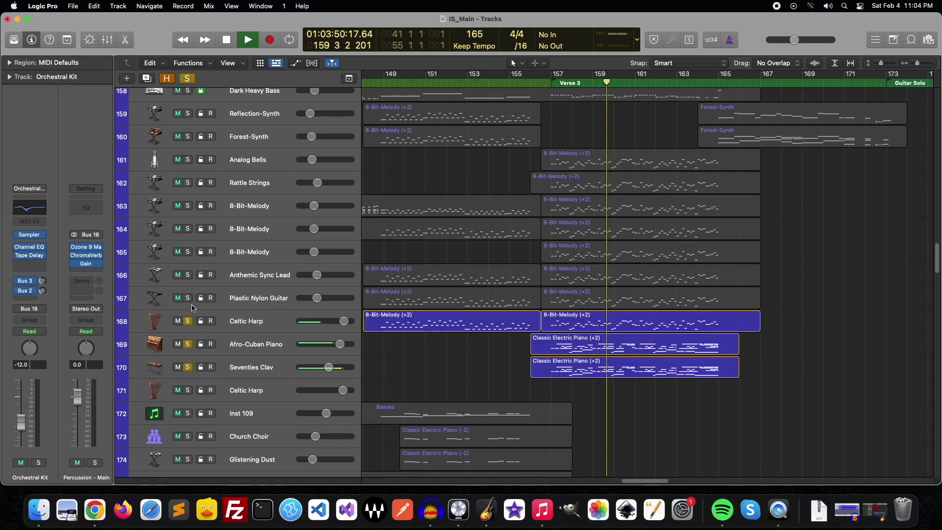
left_click(187, 298)
- Solo Anthemic Sync Lead, 8-Bit-Melody tracks 165, 164, 163, Rattle Strings and Analog Bells
left_click(187, 274)
left_click(187, 251)
left_click(188, 229)
left_click(187, 206)
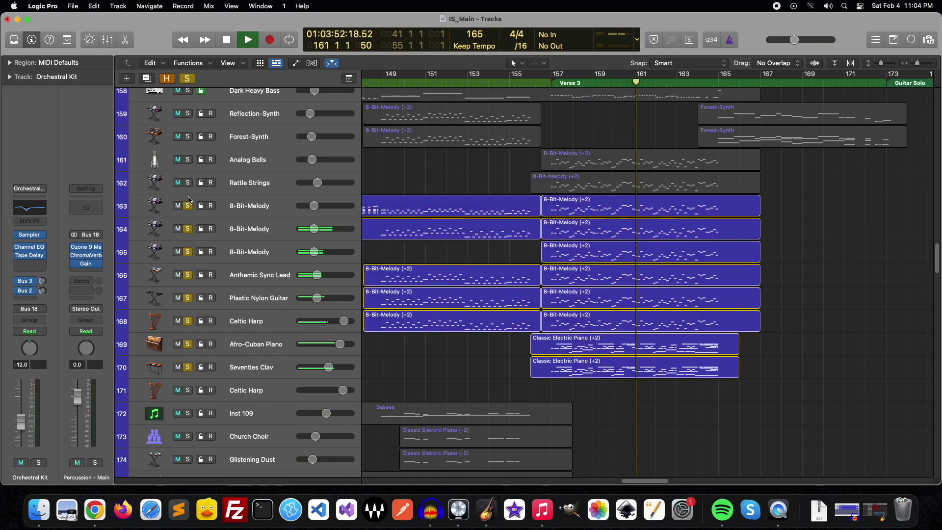
left_click(188, 182)
left_click(187, 160)
- Stop playback and clear all track solos at once
scroll(515, 215, "up", 10)
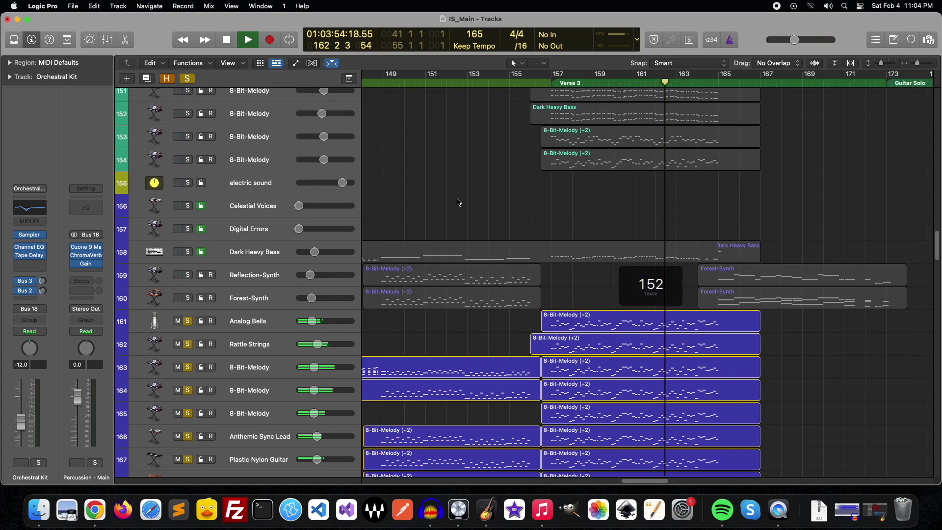
scroll(633, 249, "up", 1)
scroll(633, 248, "up", 5)
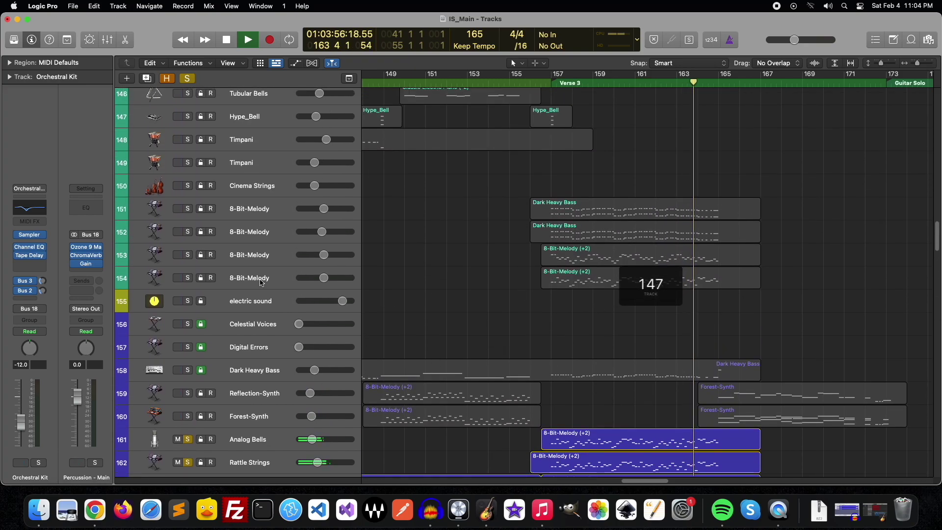
key("space")
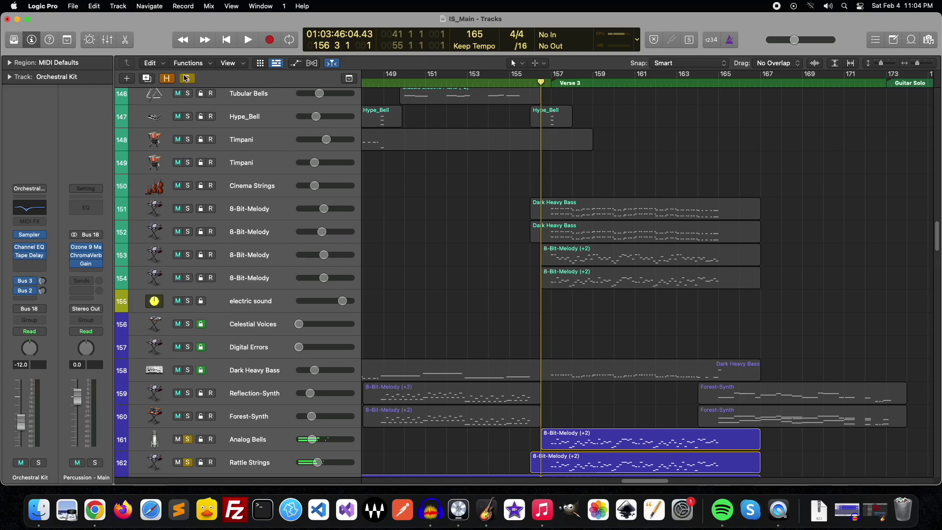
left_click(186, 78)
- Audition the electric sound track soloed, then stop playback and unsolo it
left_click(190, 301)
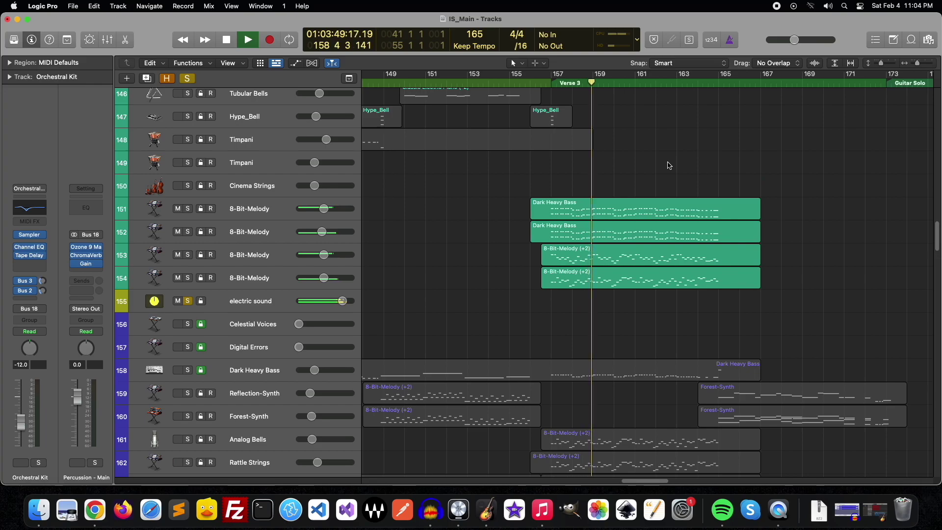
scroll(643, 219, "up", 5)
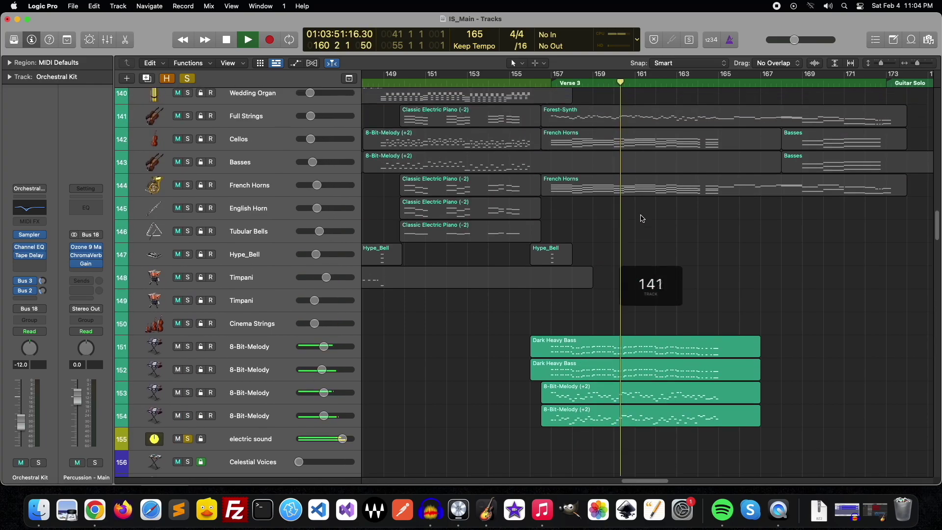
scroll(652, 289, "up", 3)
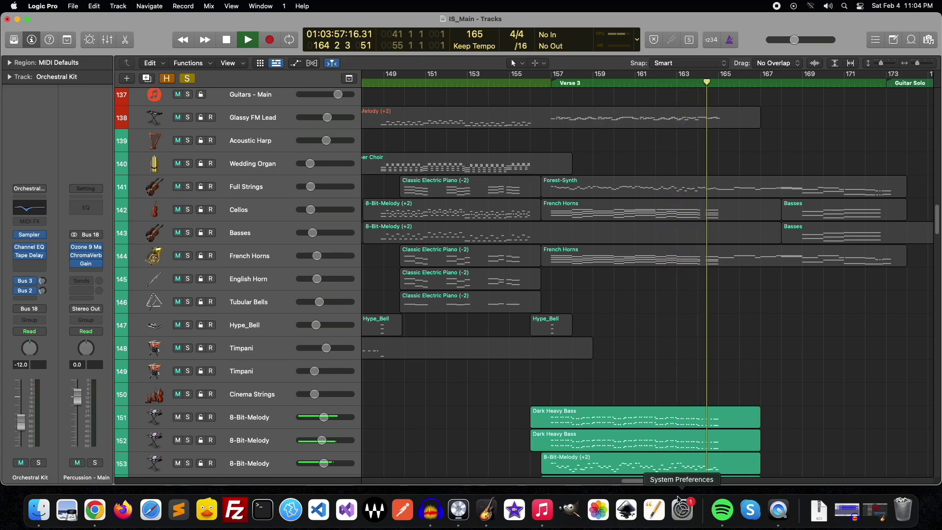
scroll(696, 432, "right", 5)
key("space")
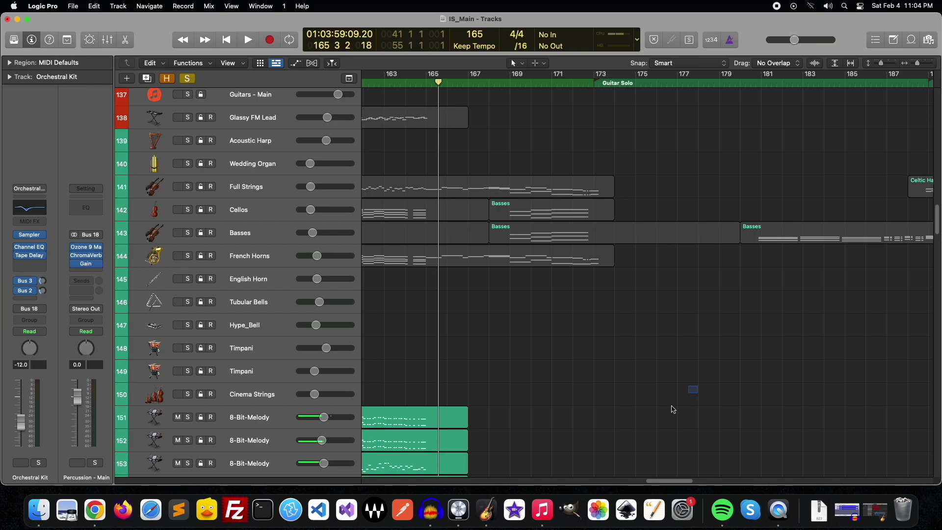
scroll(675, 479, "left", 3)
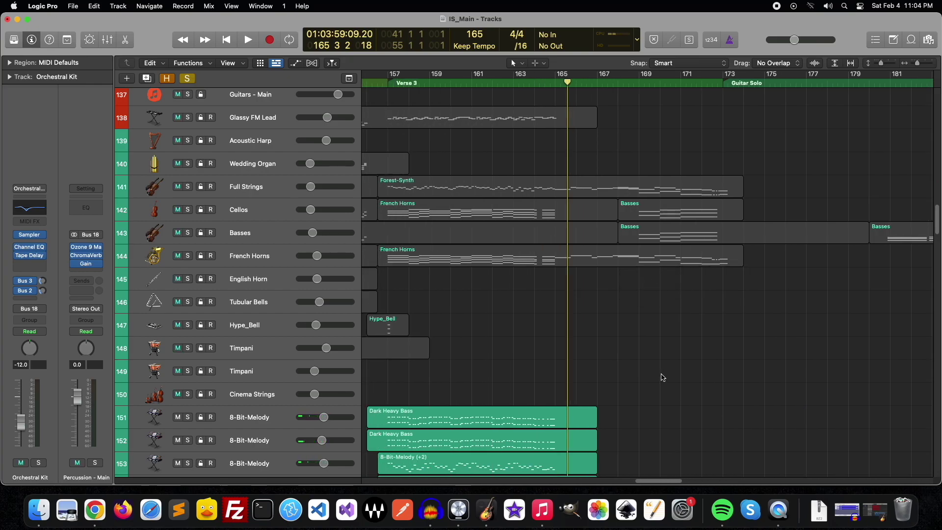
scroll(662, 377, "down", 5)
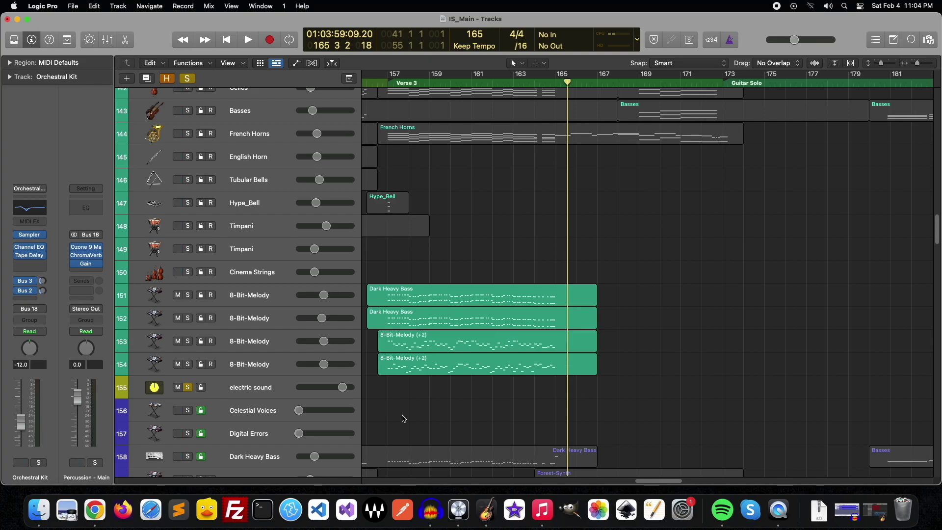
left_click(189, 388)
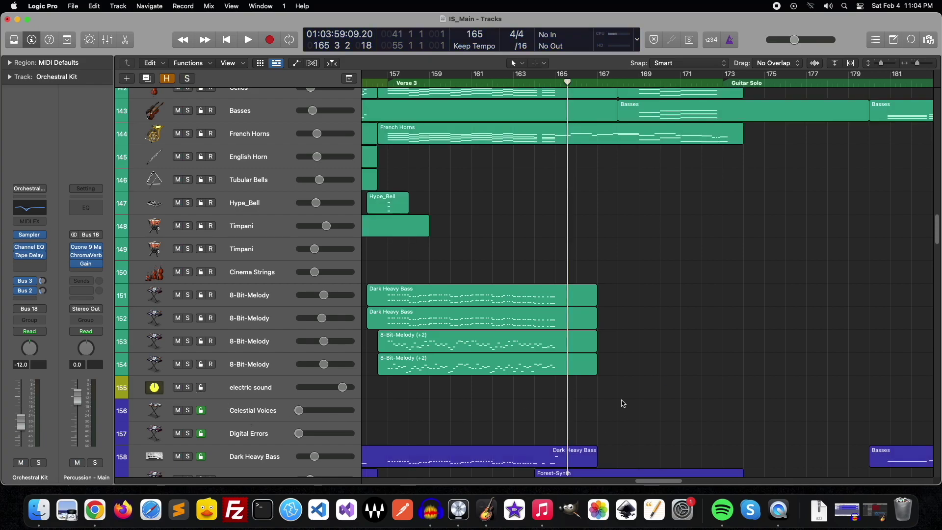
- Solo Glassy FM Lead and start playback to hear it alone
scroll(628, 400, "up", 3)
scroll(638, 394, "up", 4)
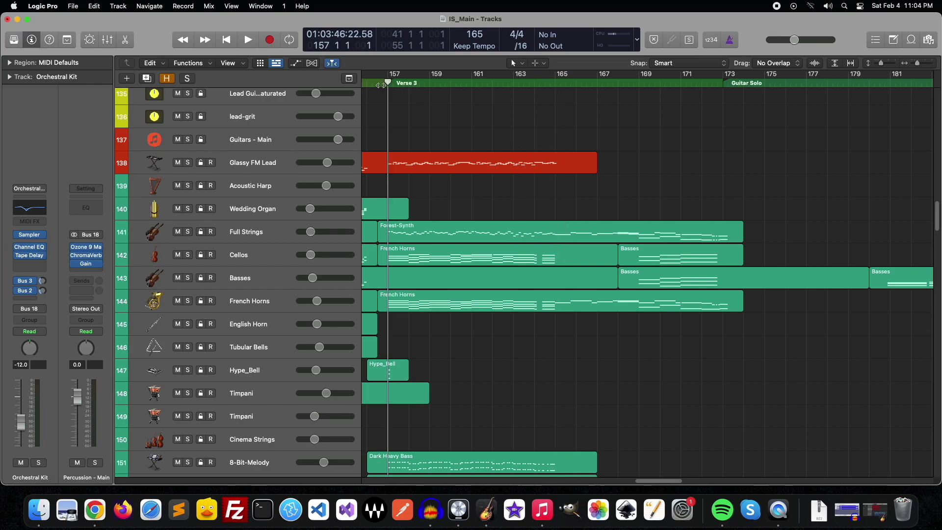
left_click(188, 162)
key("space")
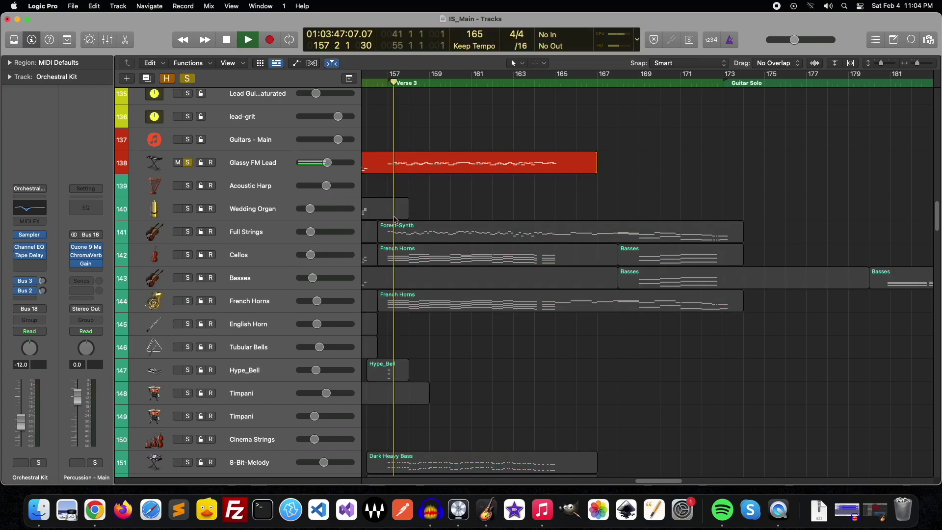
- Compare Full Strings, Cellos and French Horns with the lead, keeping French Horns and Full Strings soloed
left_click(187, 231)
left_click(187, 231)
left_click(188, 255)
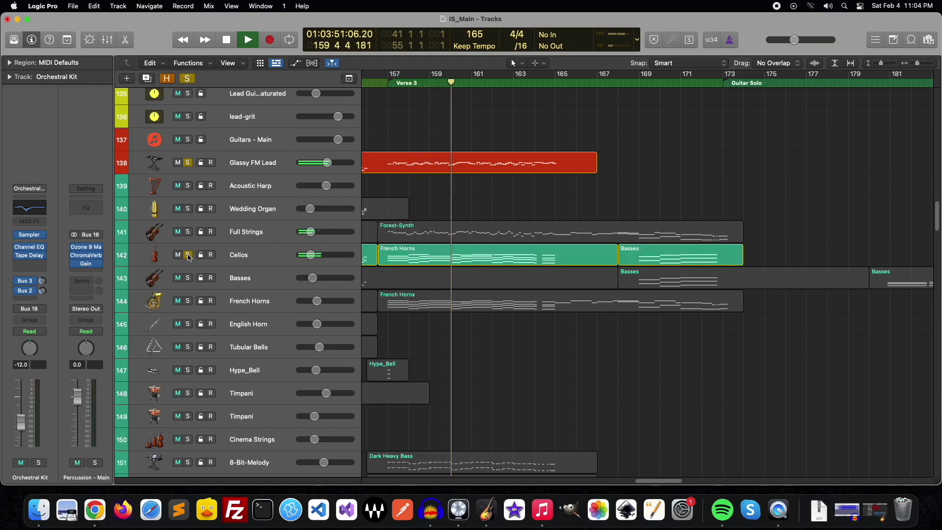
left_click(189, 255)
left_click(188, 301)
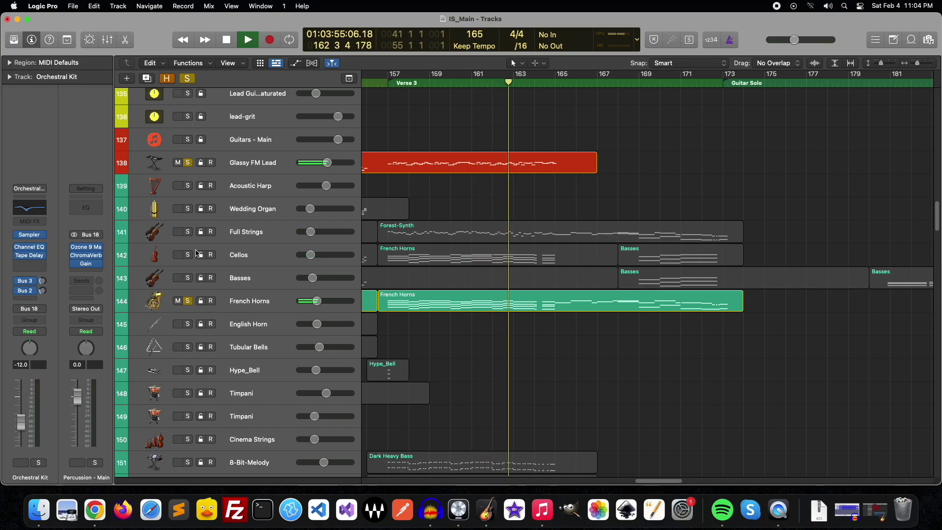
left_click(187, 232)
- Clear all solos to return to the full mix
scroll(629, 327, "up", 3)
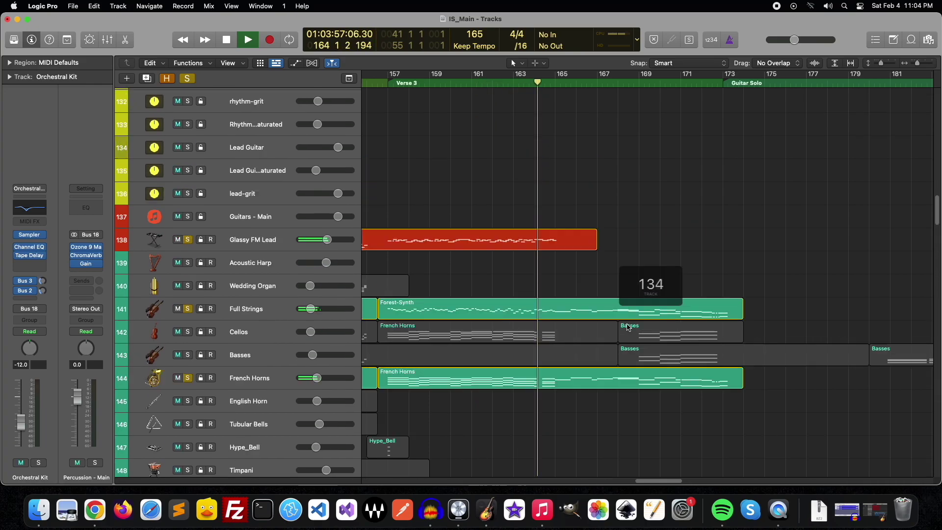
scroll(629, 327, "up", 2)
left_click(183, 80)
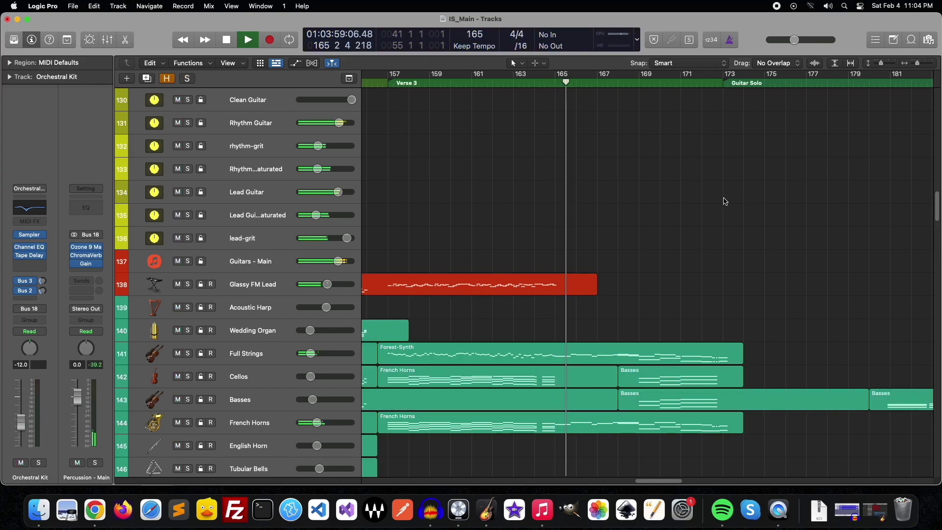
scroll(716, 231, "down", 5)
scroll(719, 245, "down", 15)
- Scroll the Tracks area down to the vocal tracks
scroll(721, 265, "down", 15)
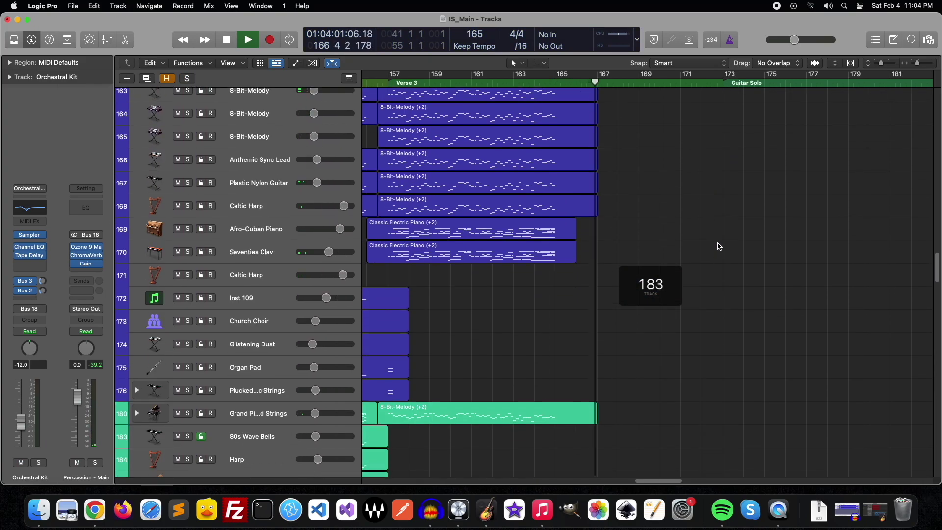
scroll(726, 295, "down", 10)
scroll(735, 319, "down", 13)
scroll(760, 334, "down", 2)
scroll(810, 358, "down", 14)
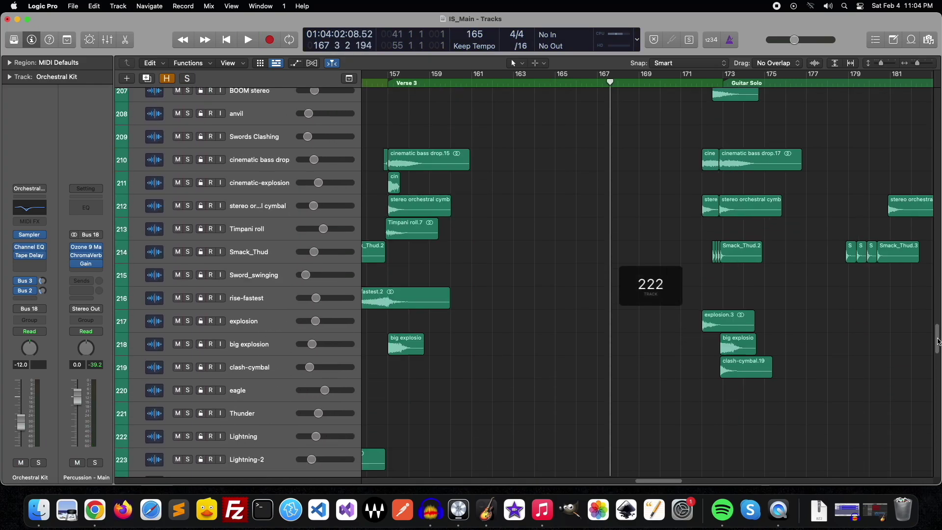
scroll(883, 387, "down", 20)
scroll(883, 416, "down", 12)
scroll(785, 431, "down", 15)
scroll(707, 447, "down", 1)
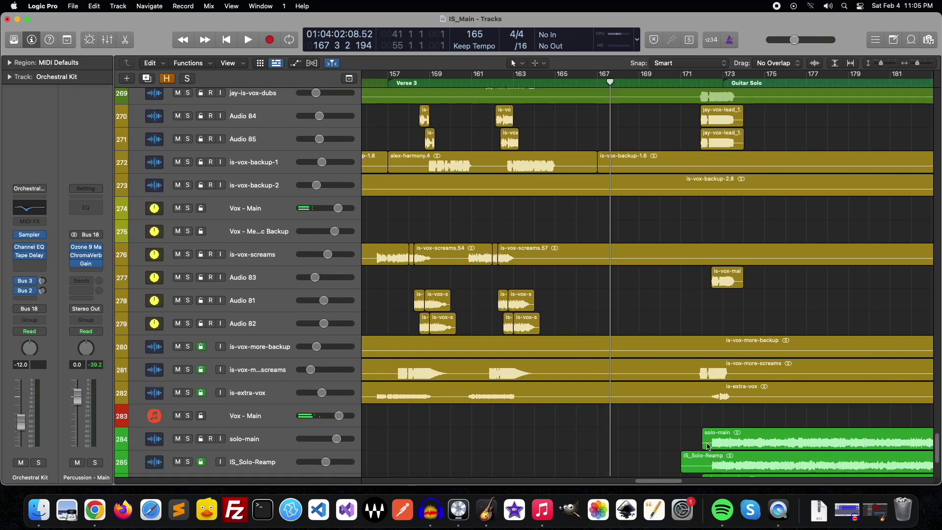
scroll(667, 319, "left", 6)
scroll(672, 196, "left", 4)
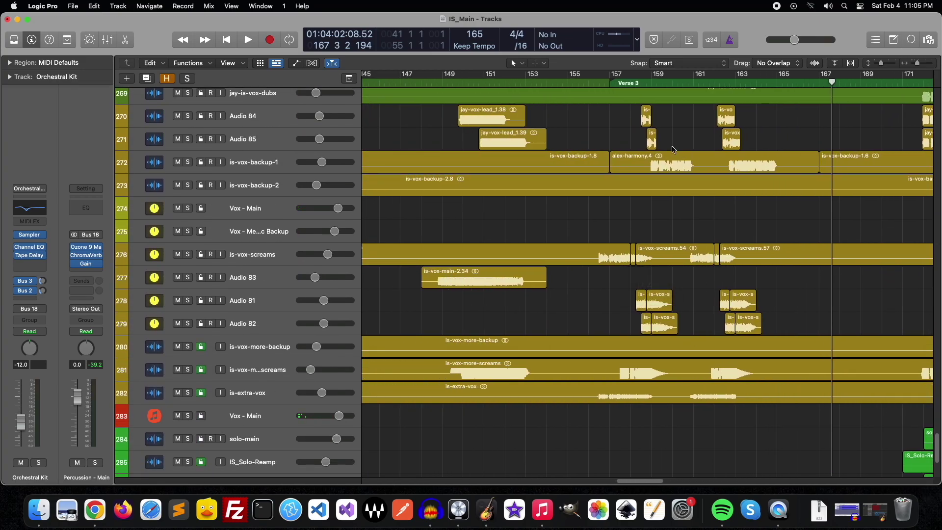
- Move the playhead to bar 148, then to the Bridge start at bar 141
left_click(425, 98)
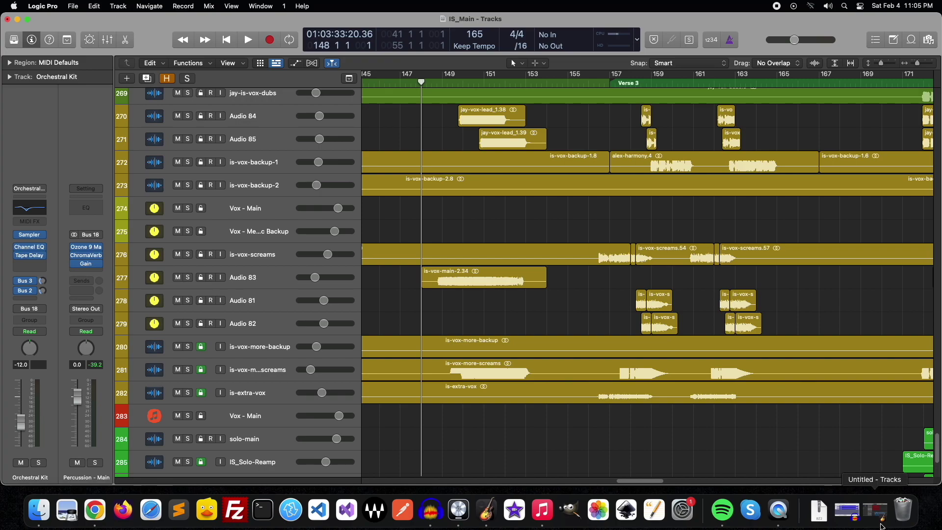
left_click_drag(644, 480, 632, 480)
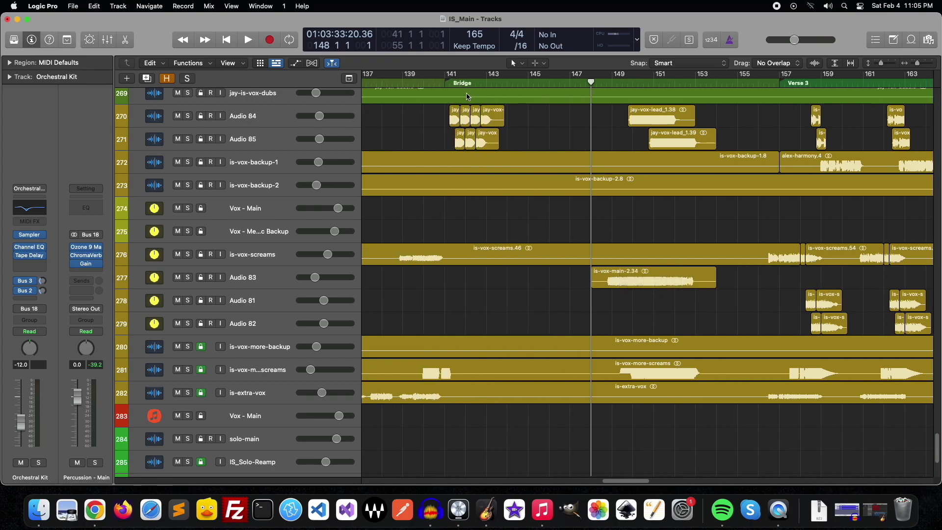
left_click(441, 90)
scroll(528, 226, "up", 5)
scroll(528, 226, "up", 3)
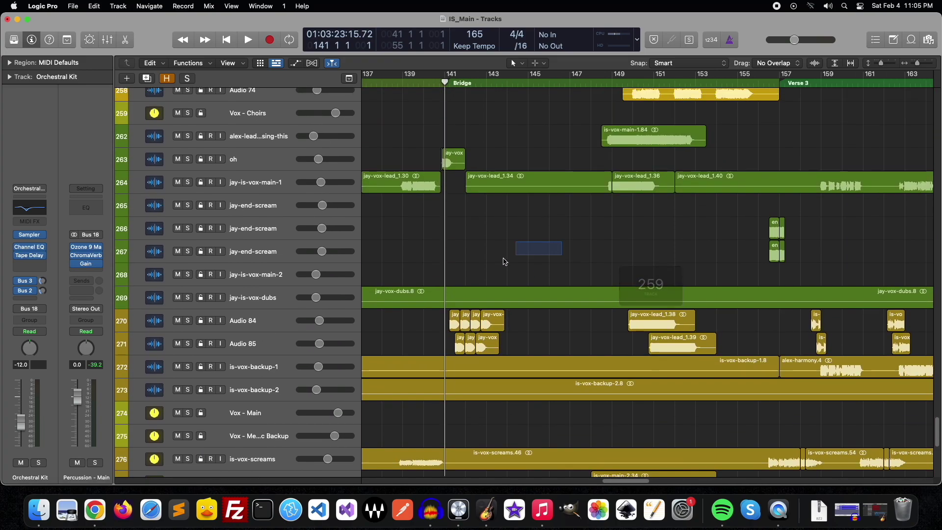
scroll(543, 242, "down", 5)
scroll(542, 241, "down", 4)
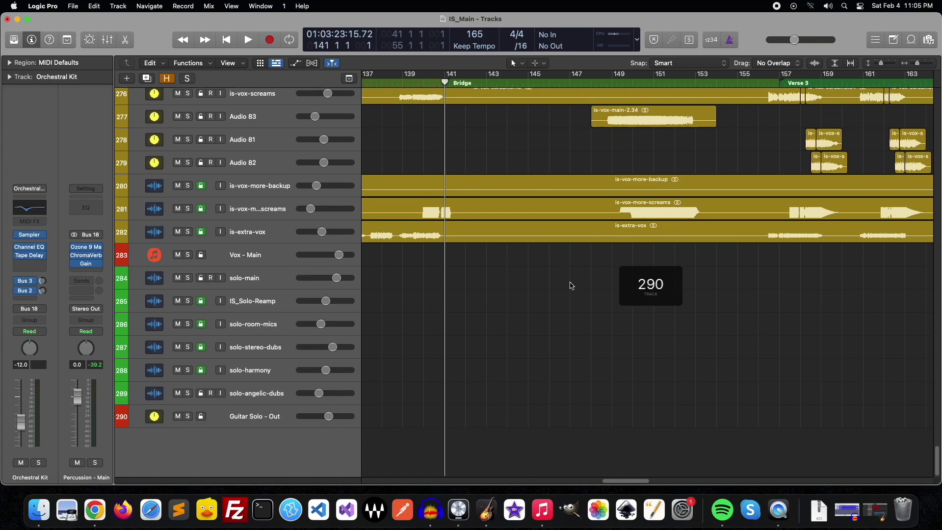
scroll(625, 484, "right", 1)
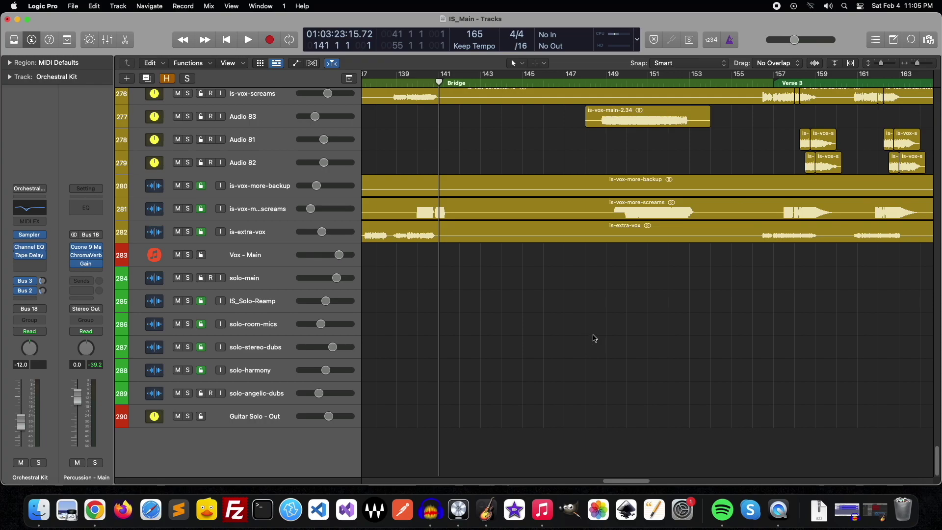
scroll(619, 343, "up", 2)
scroll(621, 363, "up", 1)
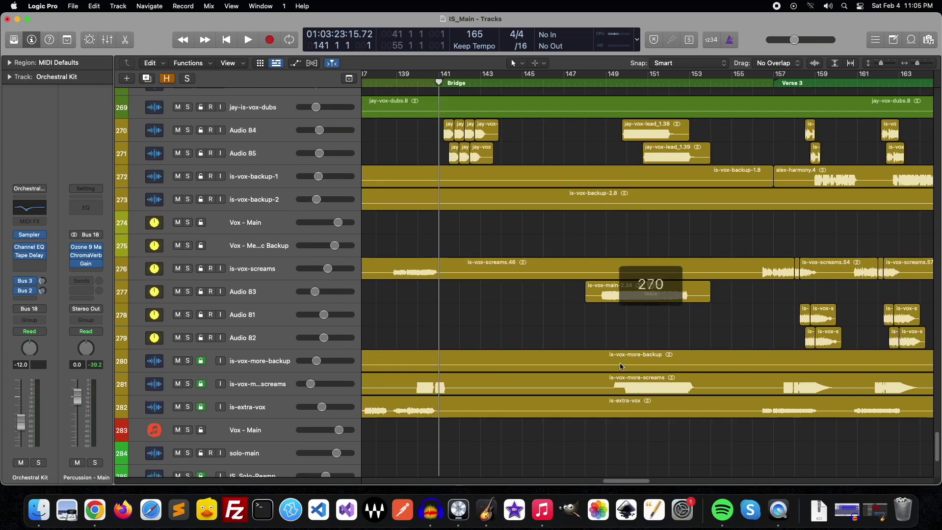
scroll(618, 367, "up", 1)
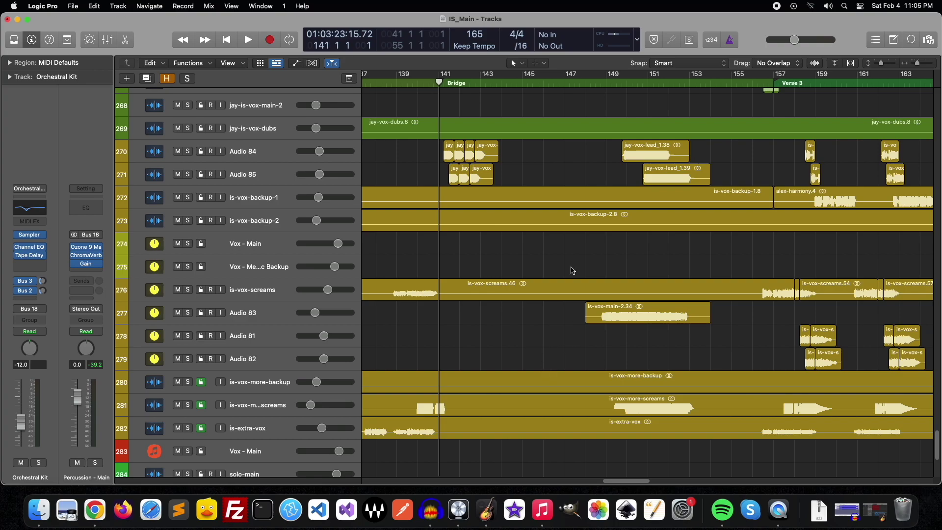
- Play briefly from the Bridge, stop, and return the playhead to bar 141
key("space")
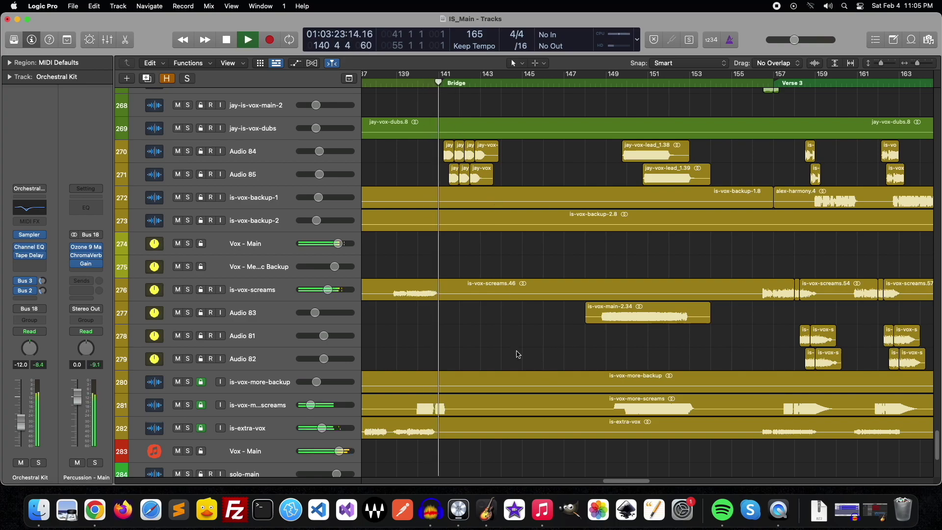
key("space")
scroll(478, 381, "down", 2)
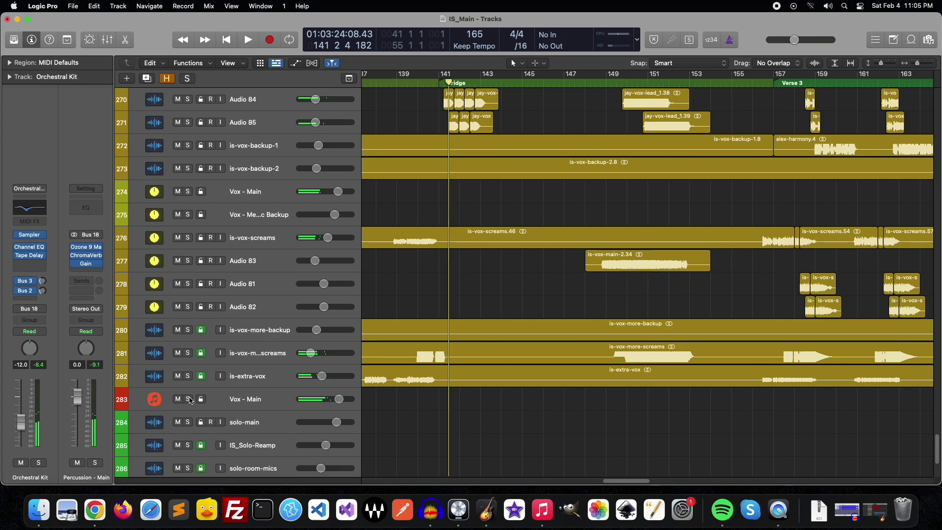
scroll(578, 315, "up", 3)
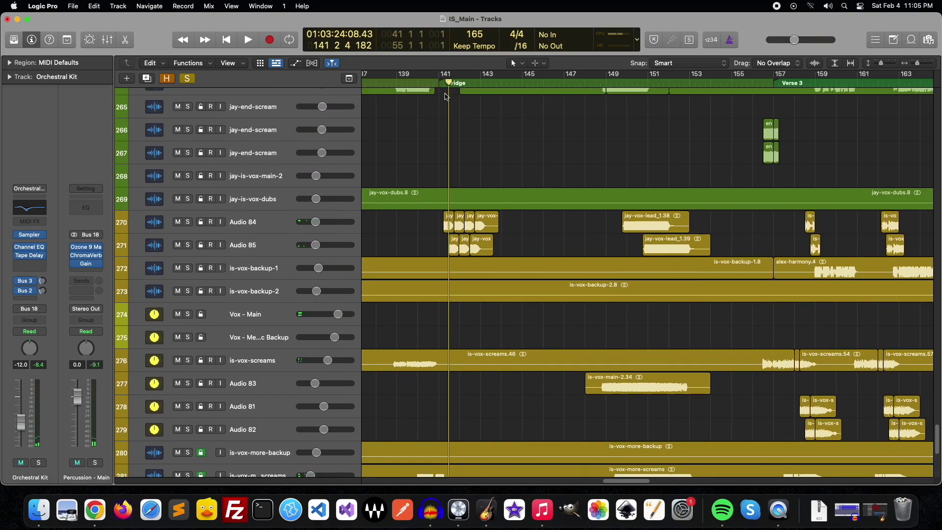
key("comma")
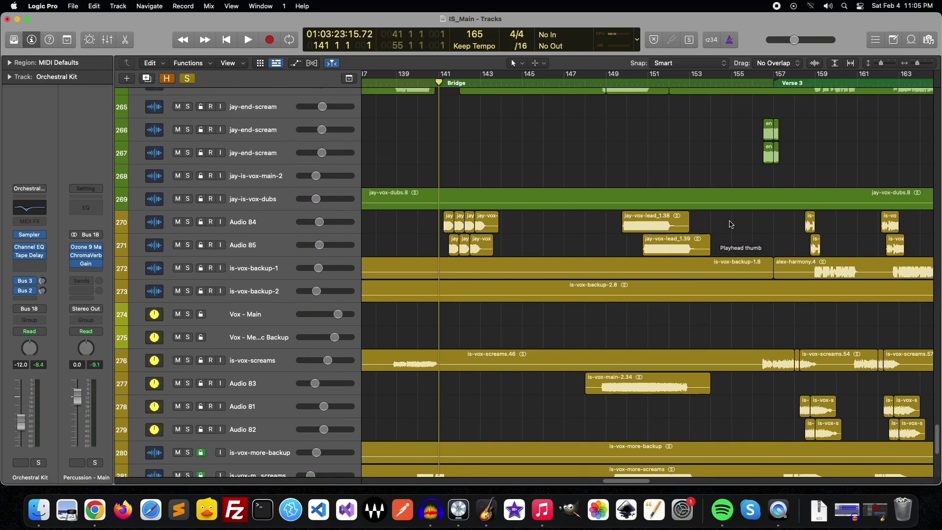
- Select the is-vox-main-2.34 region, play from just before the Bridge, and return to bar 141
left_click_drag(730, 224, 637, 275)
left_click(594, 231)
left_click(588, 392)
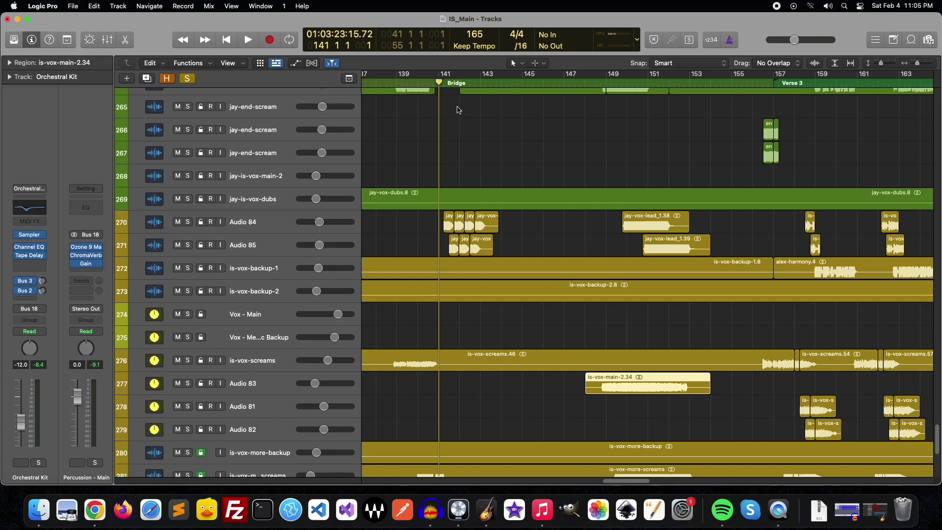
left_click_drag(434, 95, 437, 91)
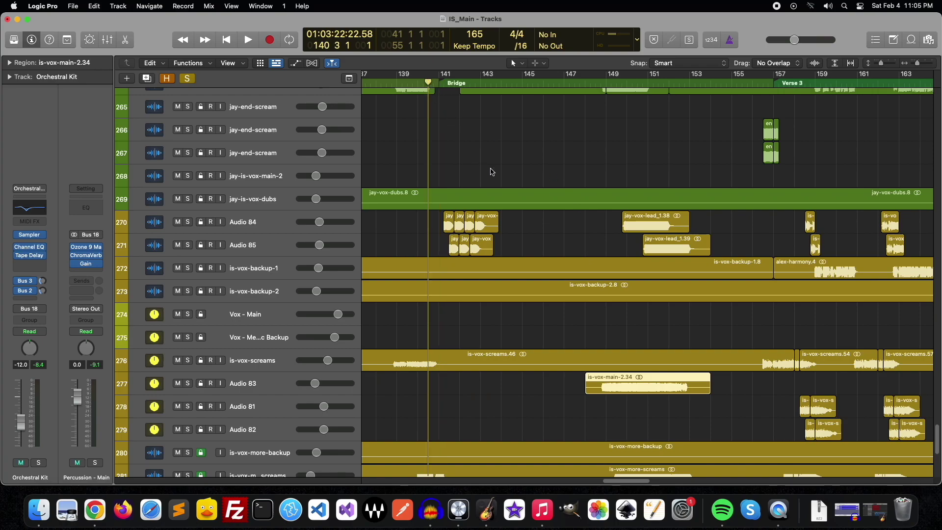
key("space")
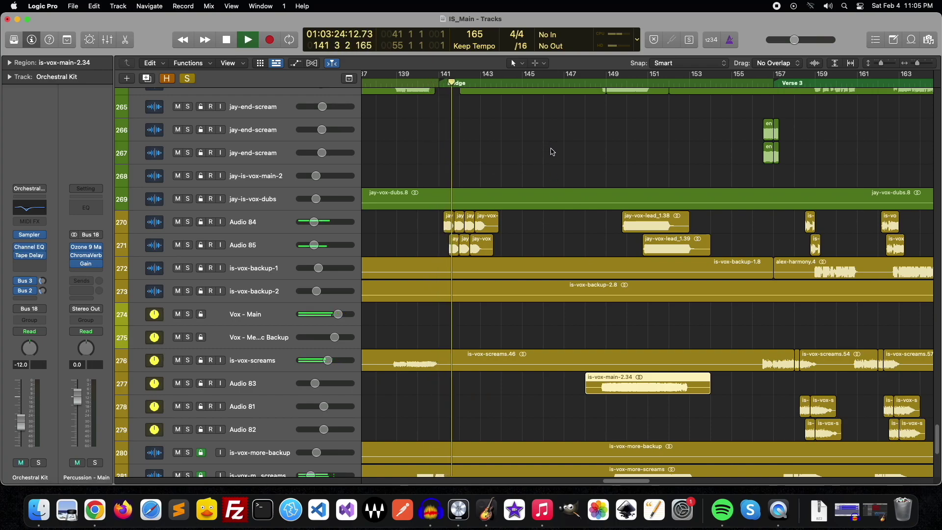
left_click(542, 153)
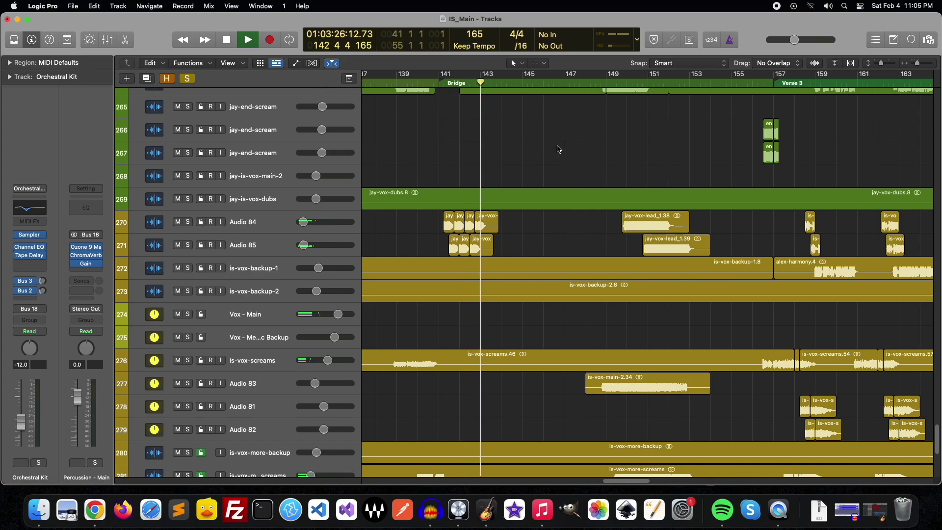
key("space")
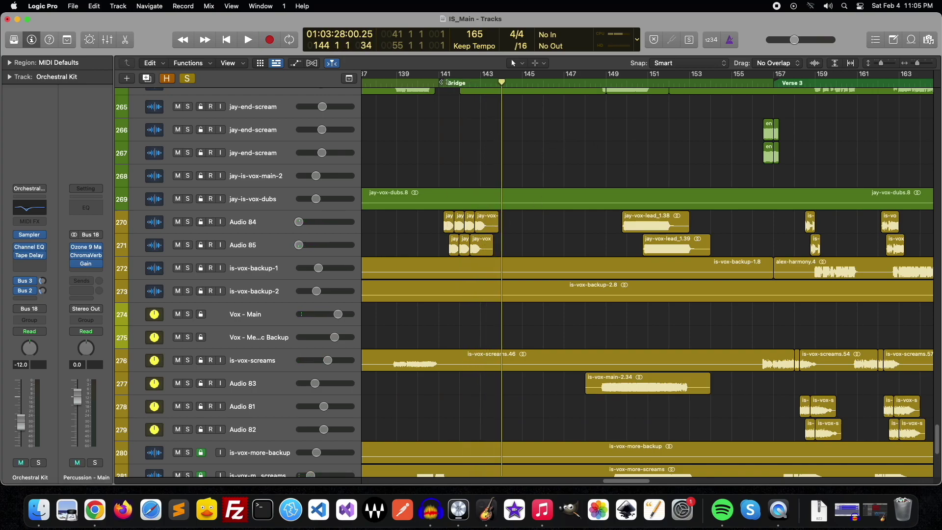
left_click(443, 82)
- Solo Audio 84 and Audio 85 and play them through the Bridge from bar 140
left_click(187, 221)
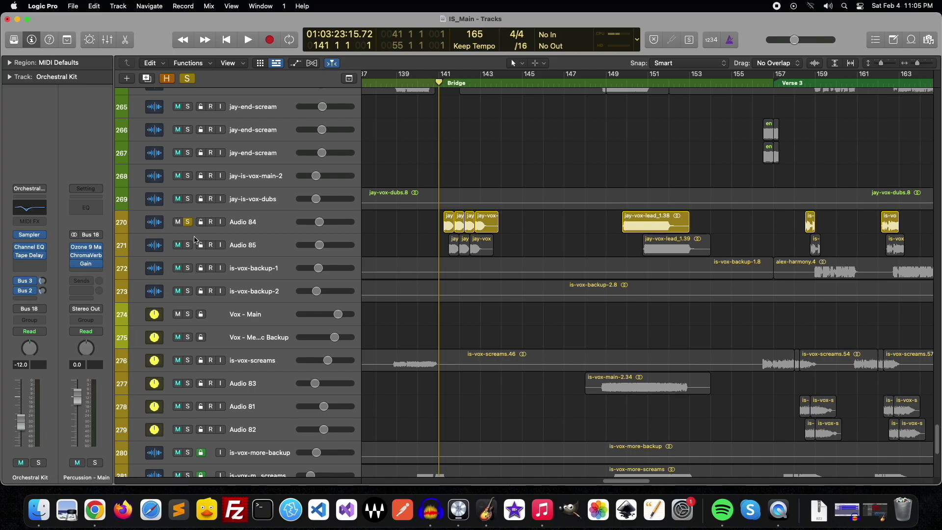
left_click(188, 245)
scroll(471, 316, "up", 5)
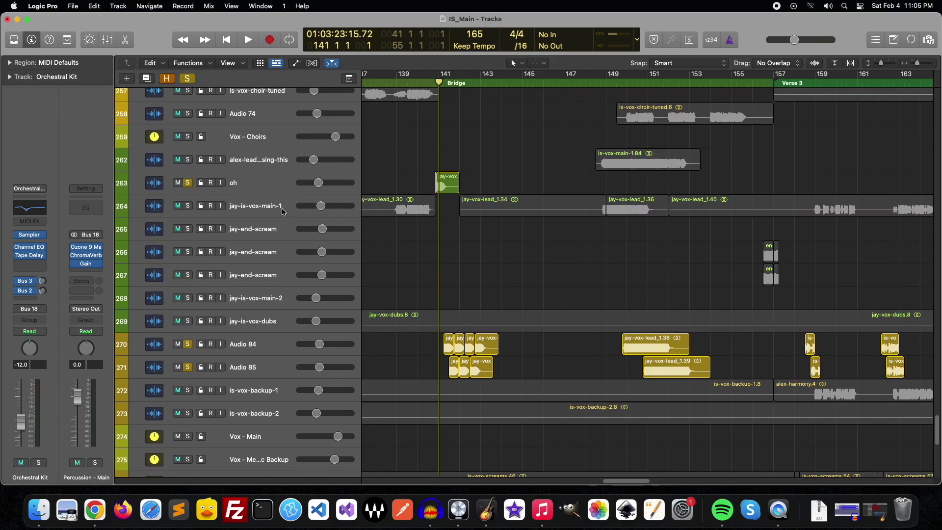
left_click_drag(432, 87, 426, 87)
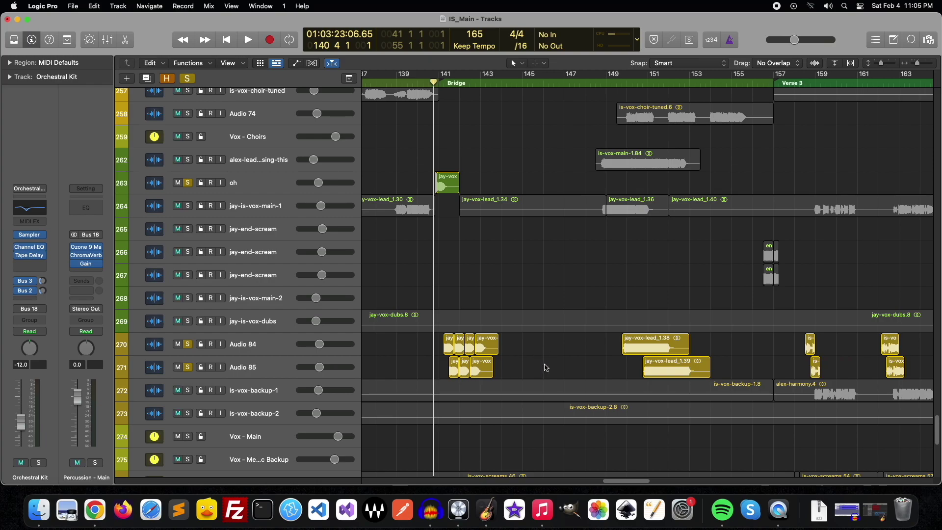
key("space")
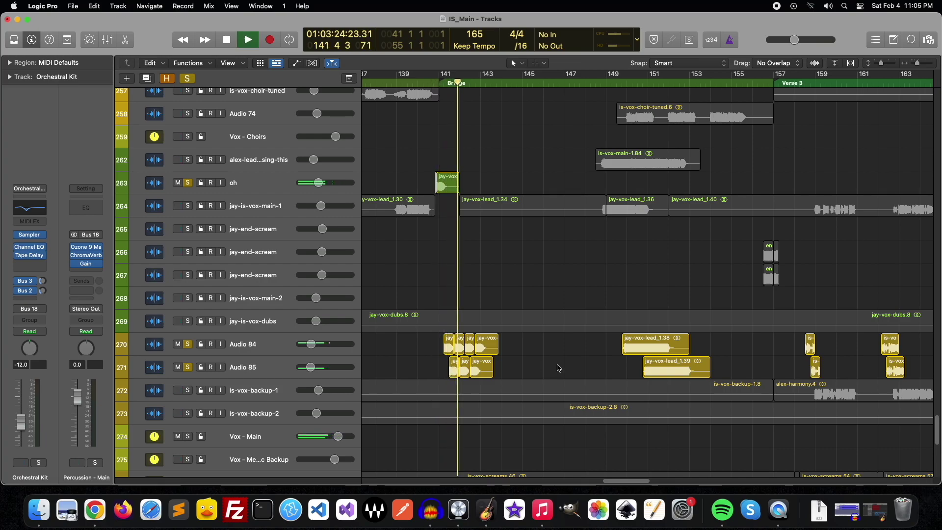
key("space")
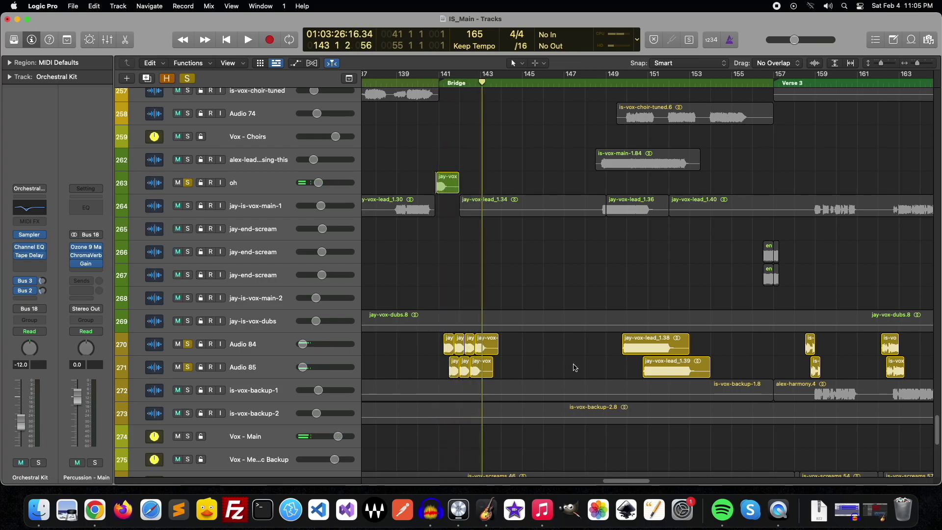
- Turn off soloing and resume playback with the full mix
left_click(187, 78)
scroll(458, 264, "down", 5)
scroll(458, 264, "down", 4)
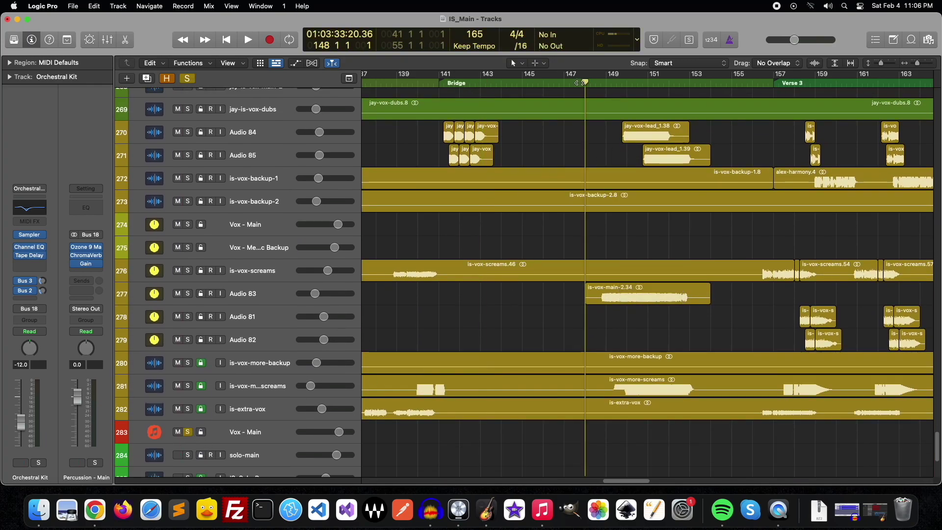
key("space")
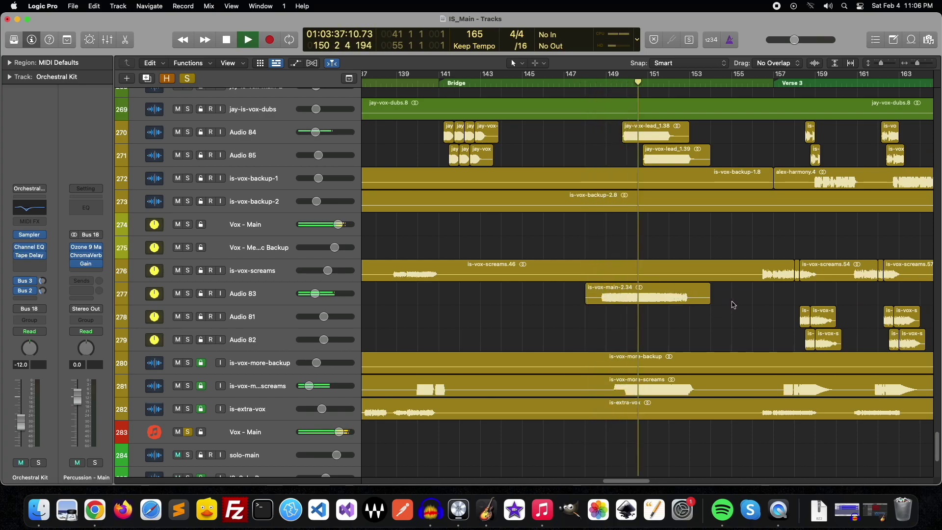
scroll(736, 323, "down", 2)
scroll(736, 324, "down", 3)
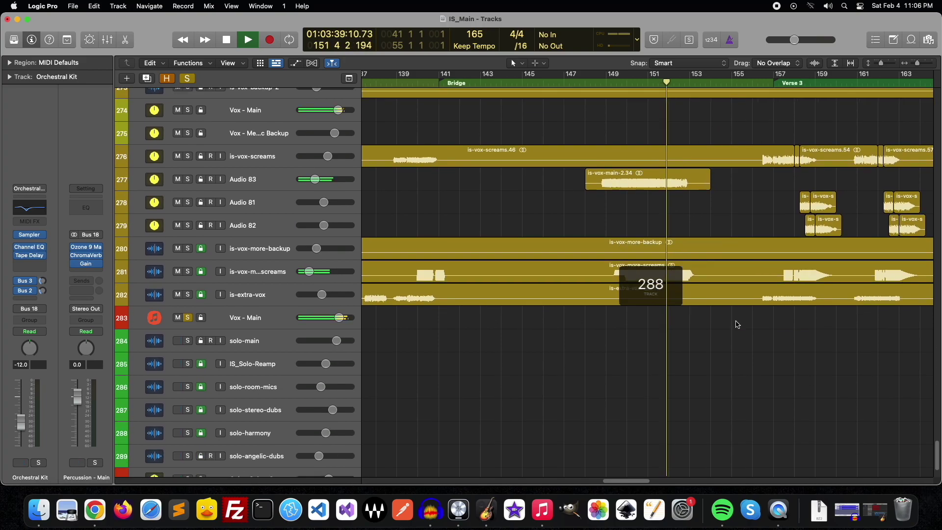
scroll(735, 324, "up", 4)
scroll(735, 324, "up", 2)
scroll(733, 324, "up", 3)
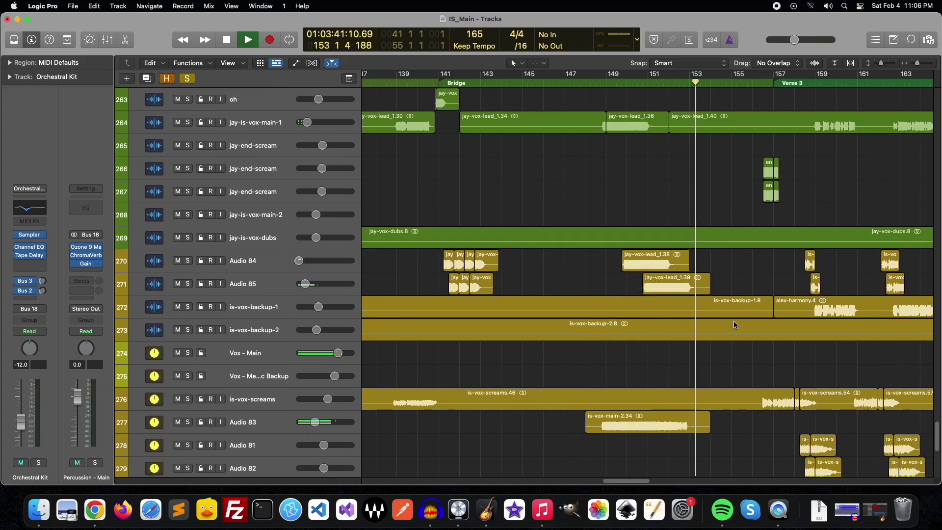
scroll(733, 323, "down", 2)
- Scroll through the vocal tracks and stop playback
scroll(729, 294, "down", 7)
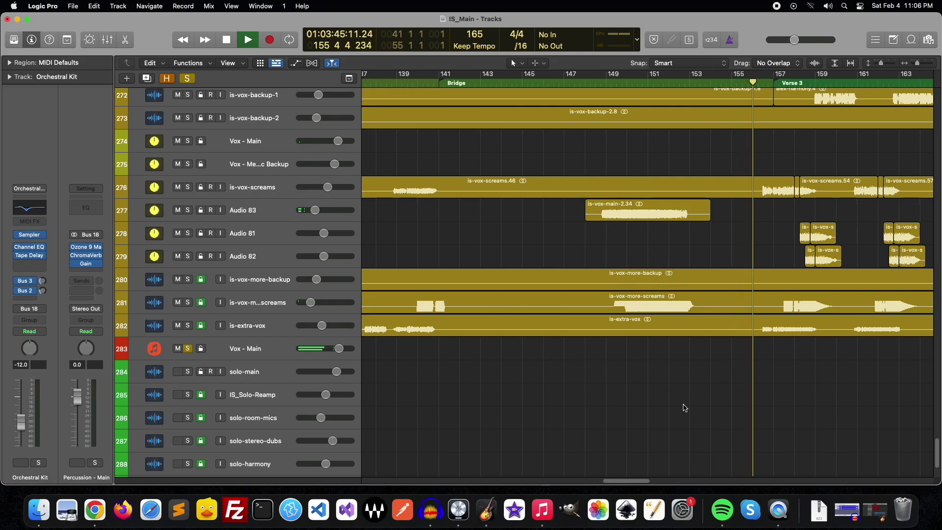
scroll(682, 407, "right", 5)
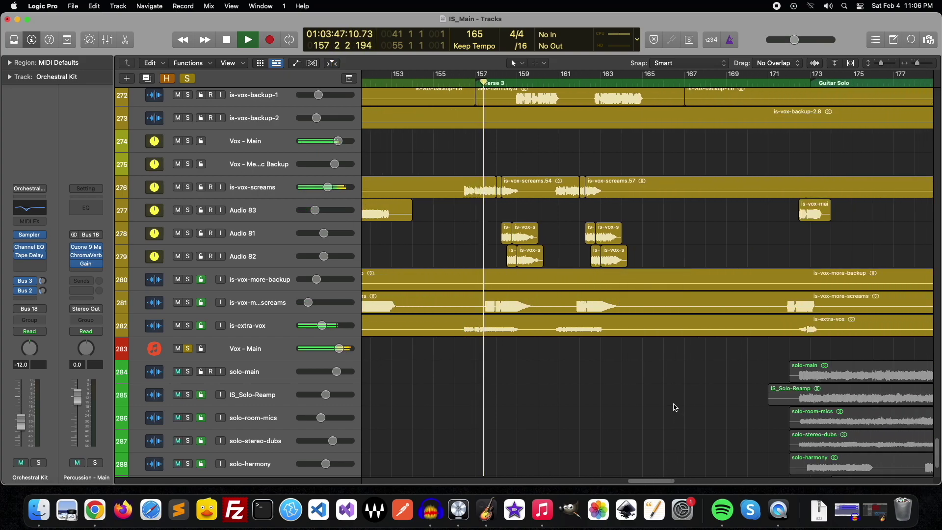
scroll(608, 396, "up", 2)
scroll(606, 395, "up", 4)
scroll(598, 392, "up", 4)
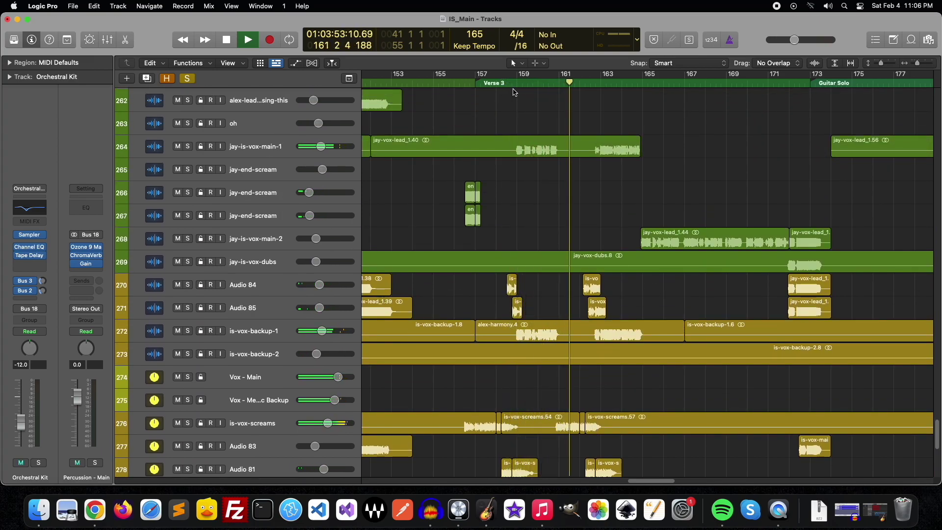
scroll(551, 261, "down", 3)
scroll(551, 261, "down", 1)
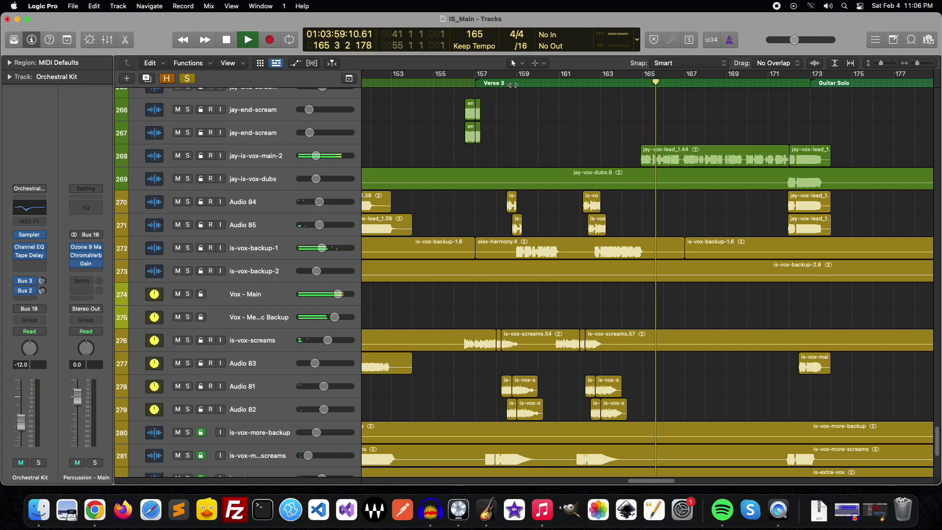
scroll(504, 115, "up", 4)
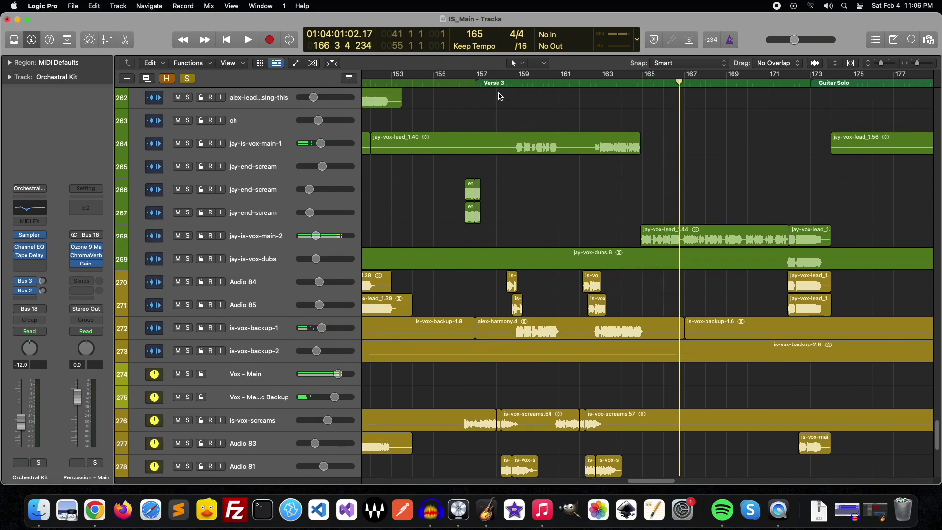
key("space")
- Solo jay-is-vox-main-1, play its Verse 3 part, then stop near bar 164
left_click(255, 144)
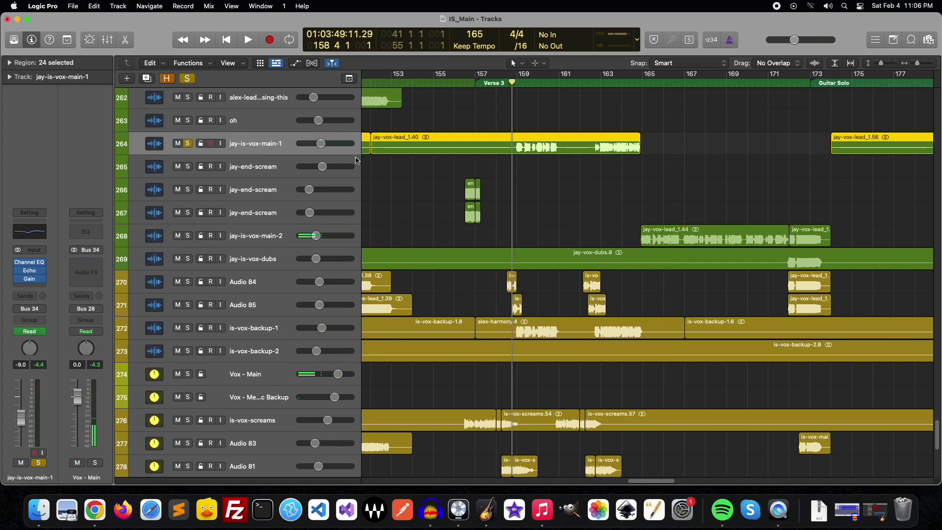
left_click(188, 143)
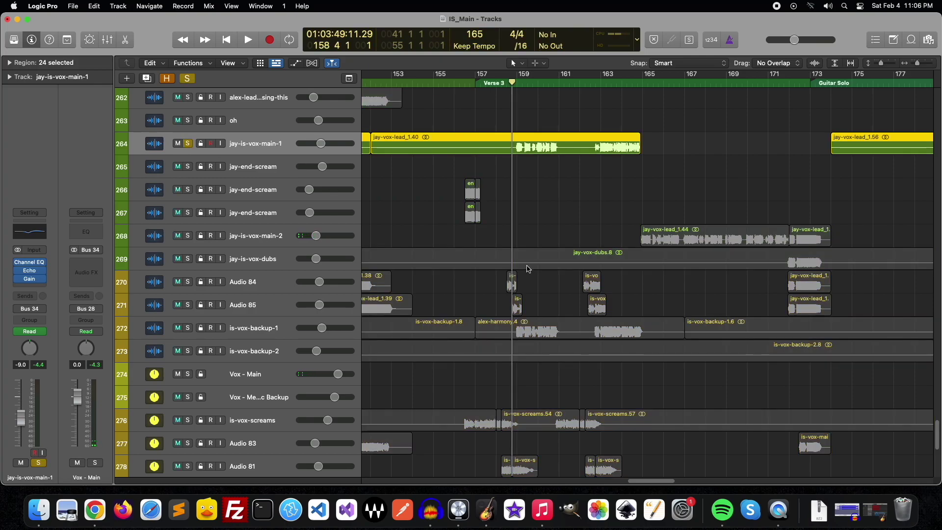
key("space")
left_click(610, 220)
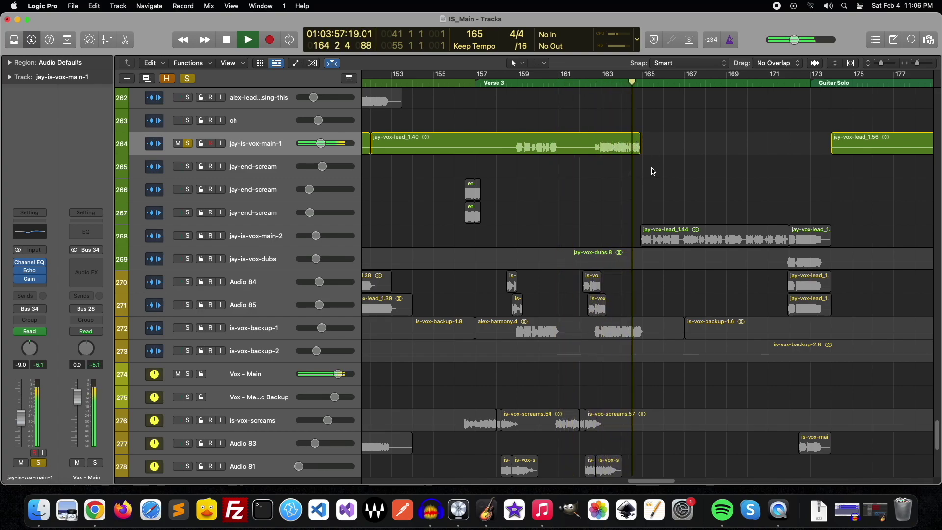
key("space")
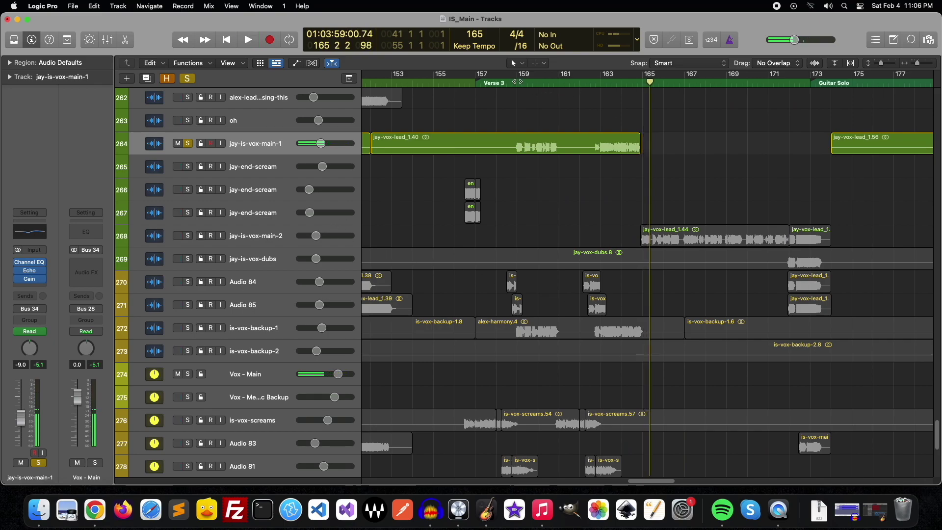
left_click(633, 84)
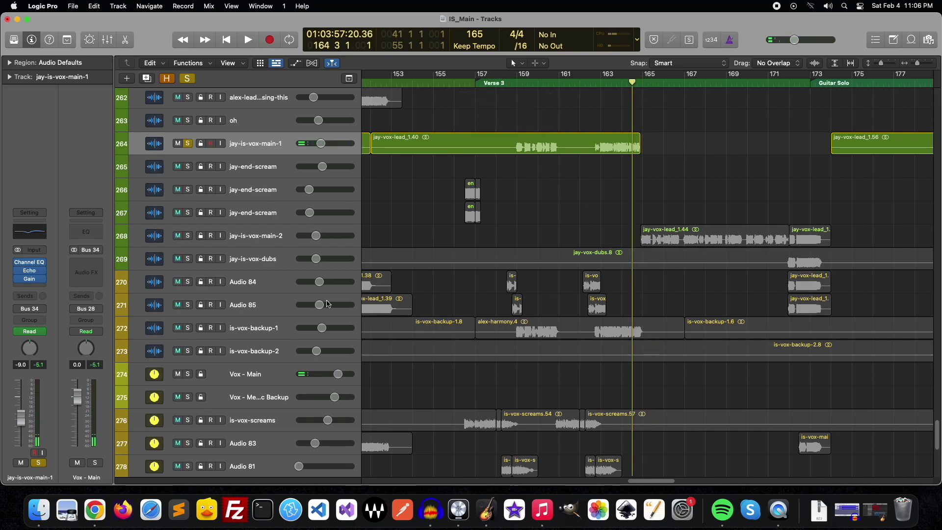
- Move the solo from jay-is-vox-main-1 to jay-is-vox-main-2 and play from bar 164
left_click(187, 236)
left_click(188, 143)
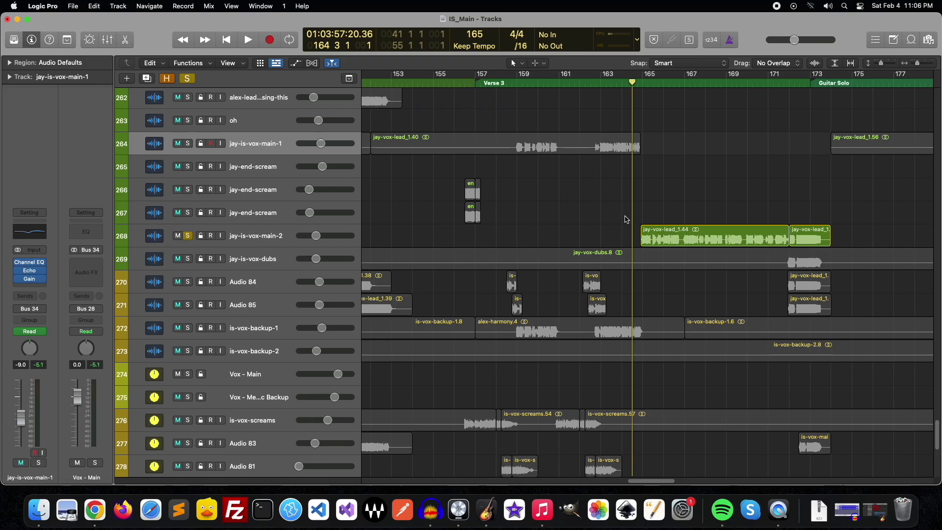
left_click_drag(660, 481, 673, 481)
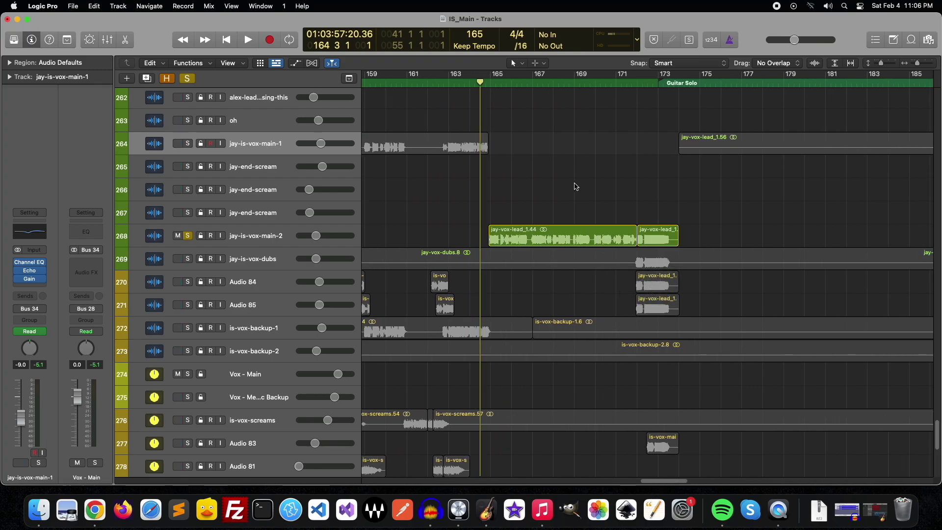
left_click_drag(571, 178, 527, 235)
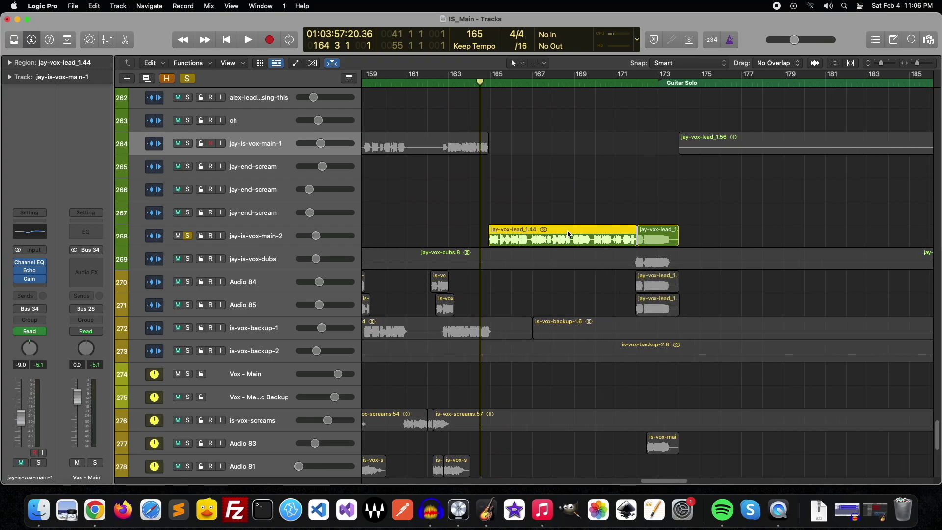
key("space")
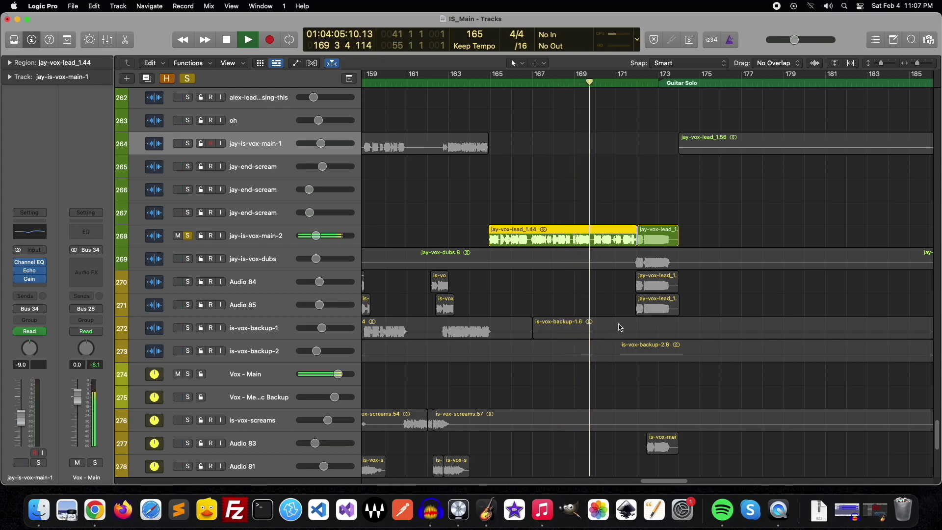
- Add the dubs and Audio 84–85 tracks to the solo, then unsolo them and replay from bar 172
left_click_drag(187, 258, 187, 305)
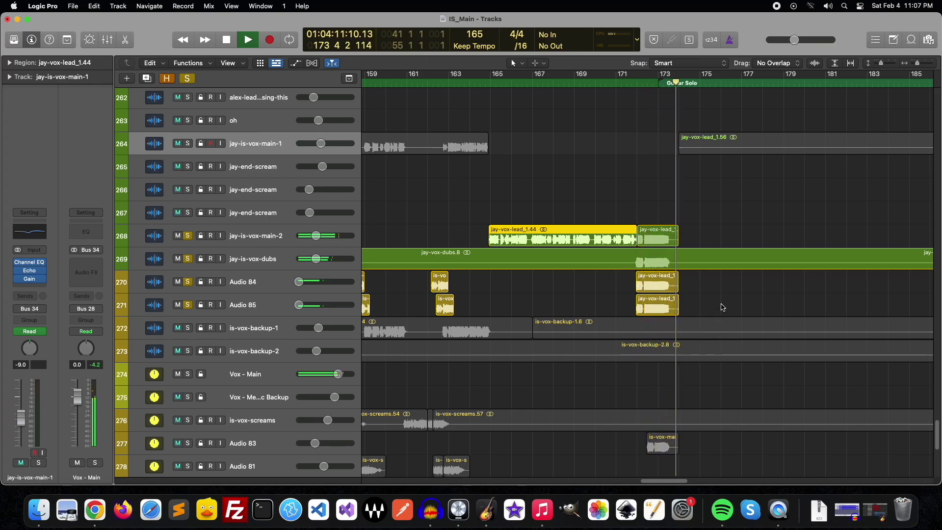
left_click_drag(724, 281, 675, 303)
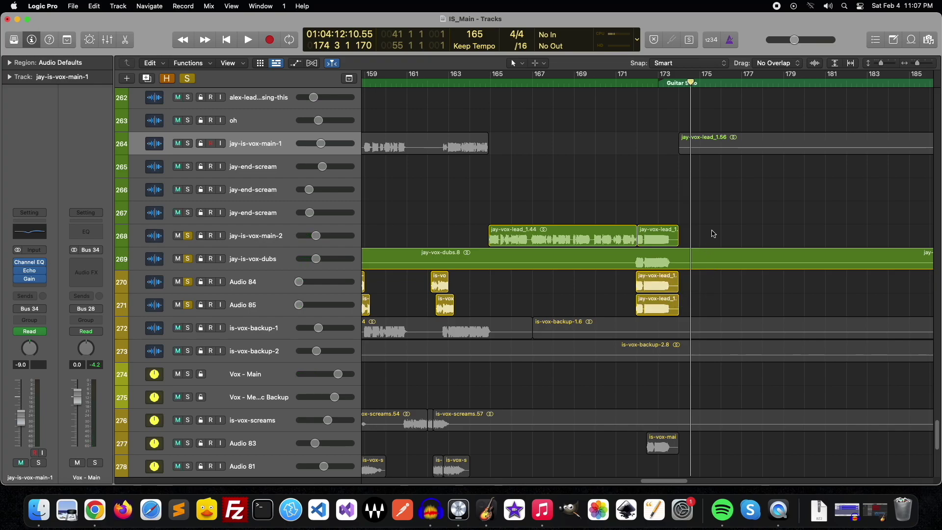
left_click(638, 83)
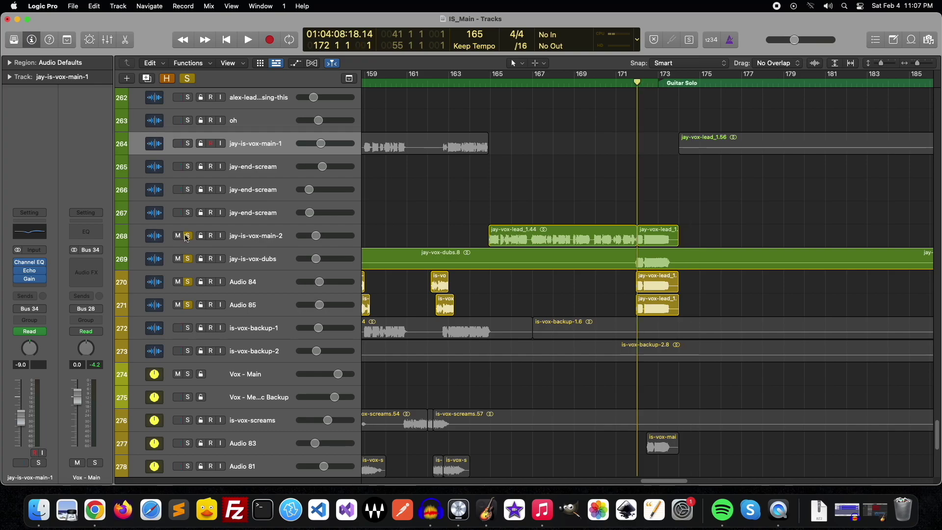
left_click(188, 81)
left_click(187, 236)
key("space")
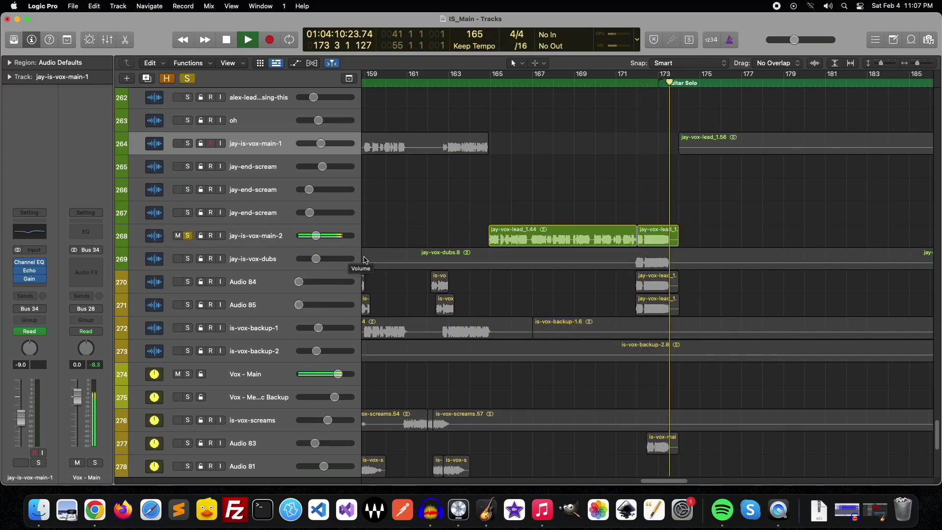
key("space")
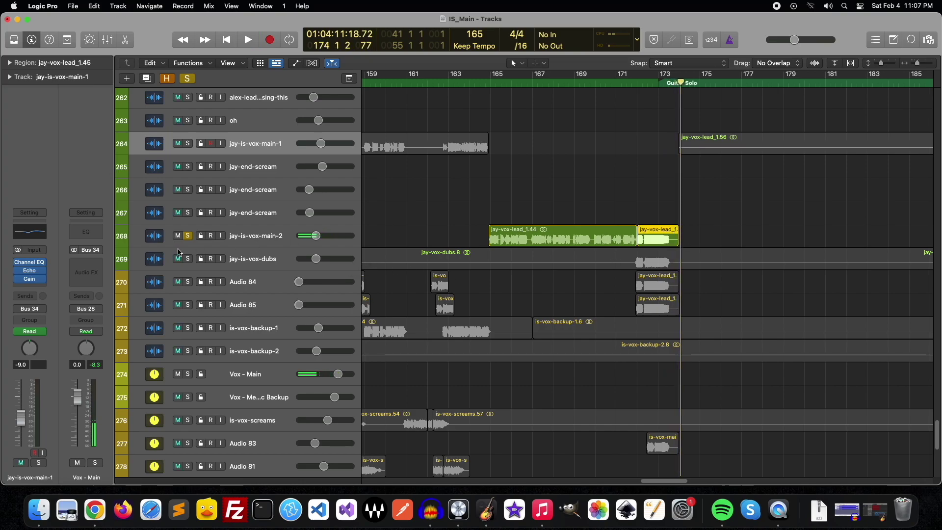
- Switch the solo back to jay-is-vox-main-1 and play from about bar 158
left_click(190, 237)
left_click(535, 234)
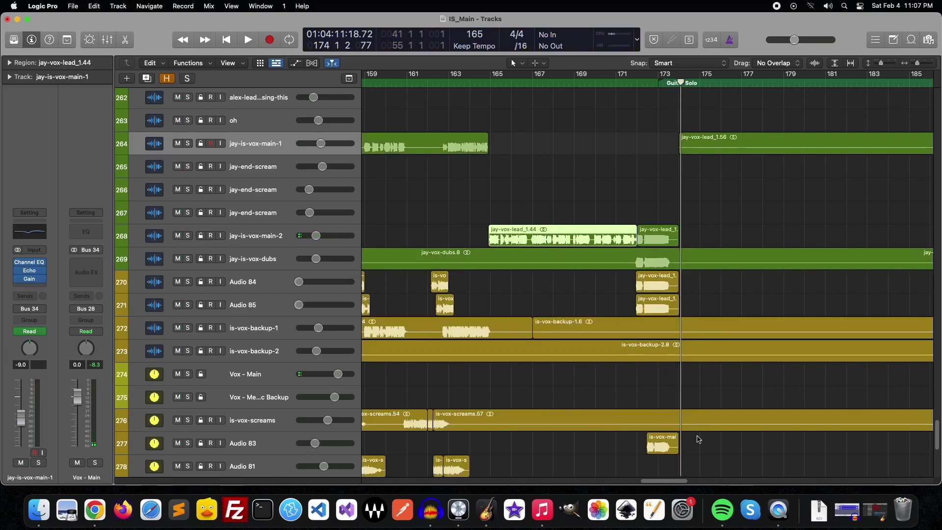
scroll(601, 157, "left", 5)
left_click(447, 77)
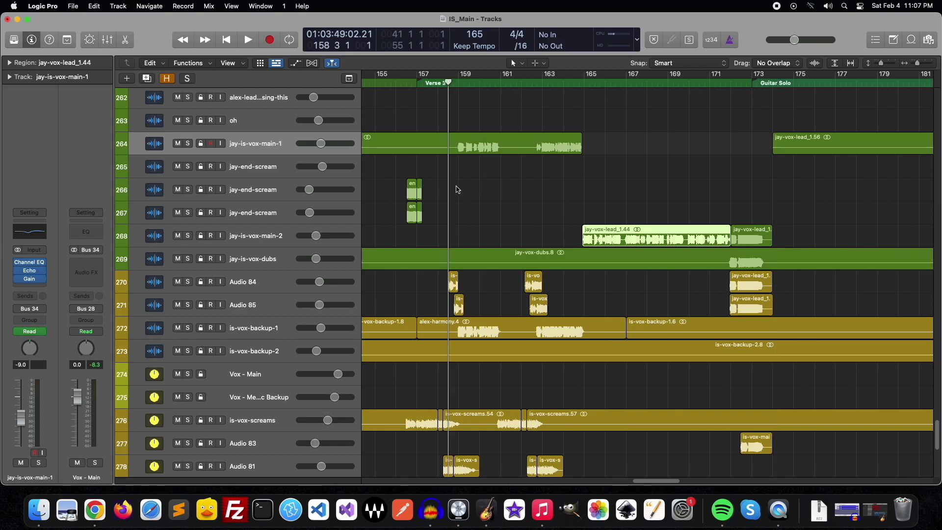
left_click(188, 143)
key("space")
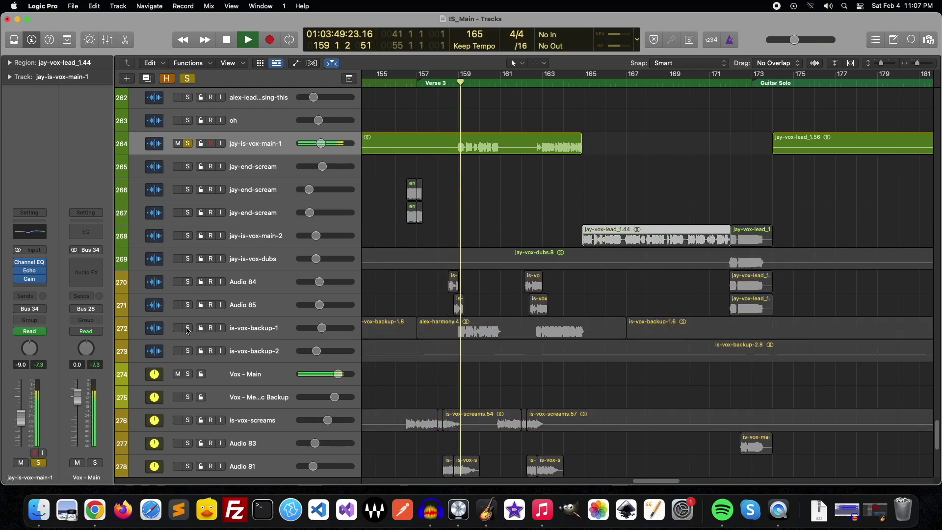
- Compare is-vox-backup-1 alone and with jay-is-vox-main-1, then clear all solos
left_click(188, 327)
left_click(188, 143)
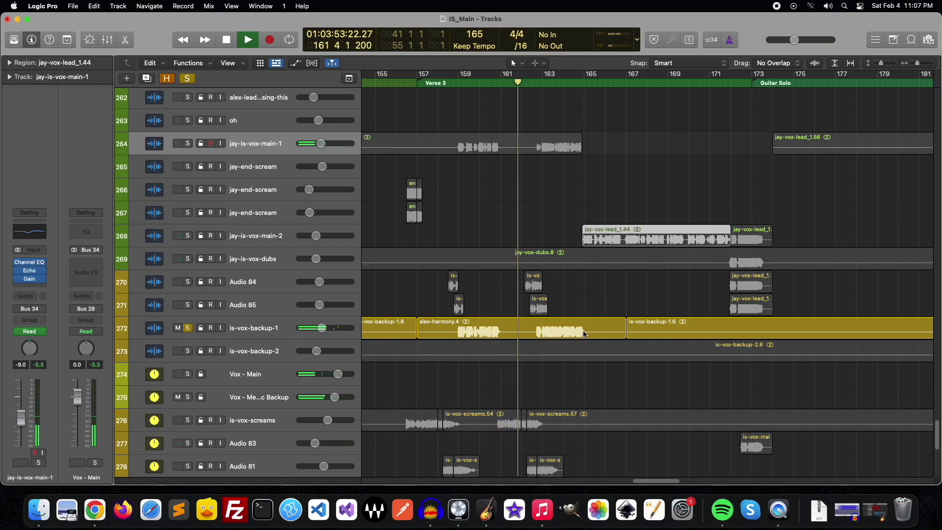
left_click(187, 143)
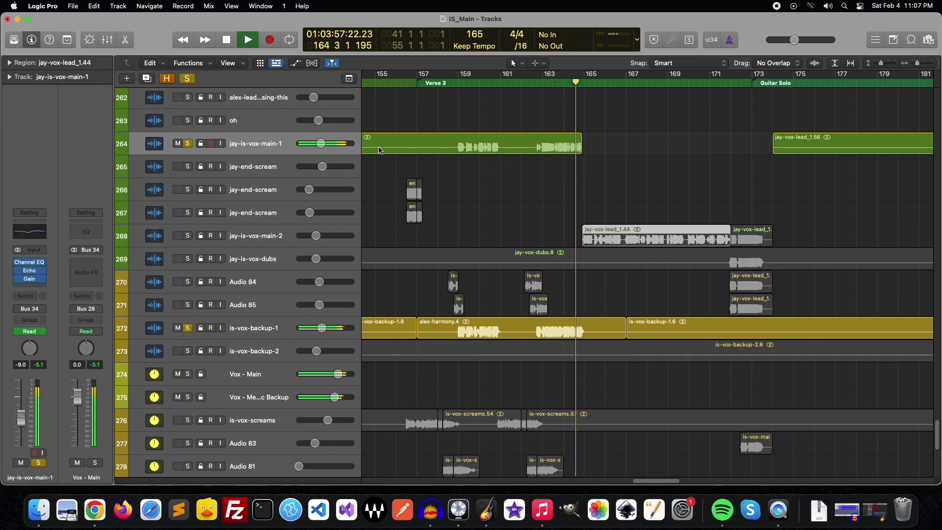
left_click(187, 80)
left_click(642, 192)
- Stop playback, scroll up to the Lead guitar tracks and restart playback
scroll(669, 208, "up", 5)
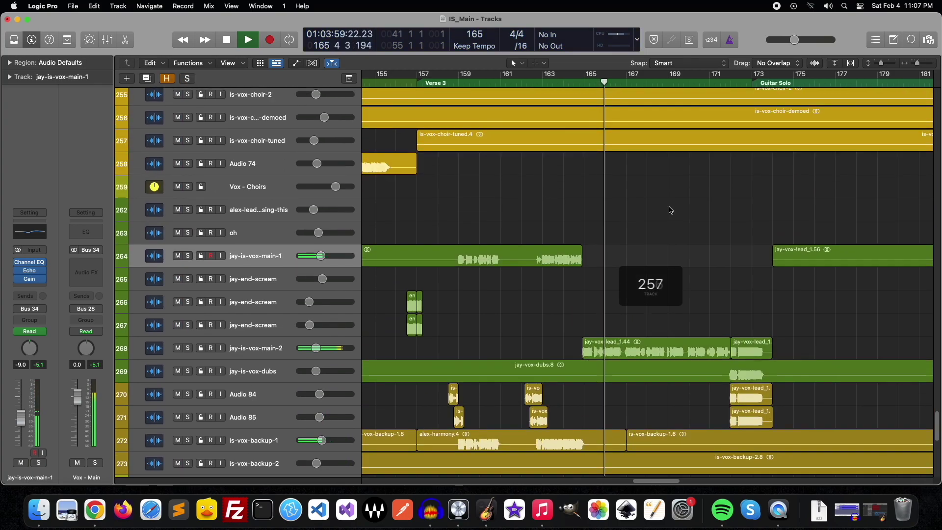
scroll(703, 252, "up", 2)
key("space")
scroll(651, 309, "up", 5)
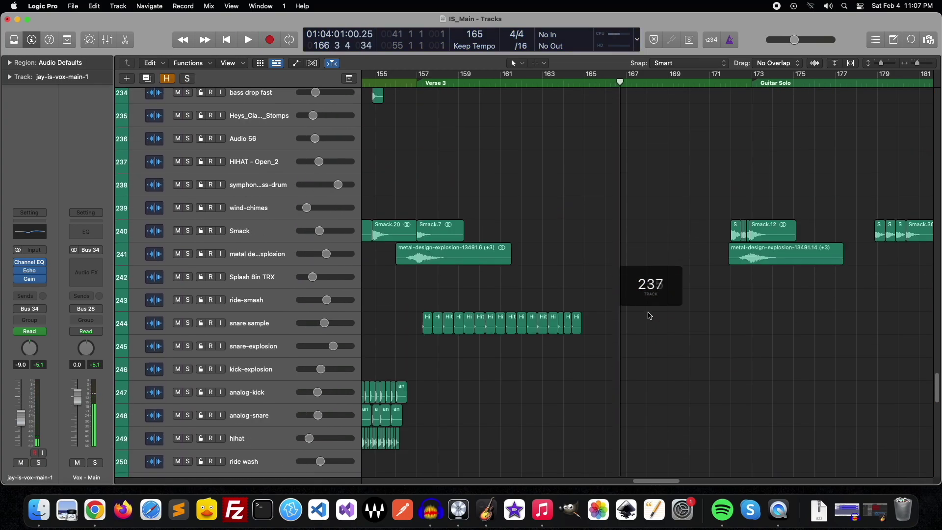
scroll(649, 315, "up", 5)
scroll(649, 316, "up", 5)
scroll(646, 317, "up", 4)
scroll(646, 319, "up", 4)
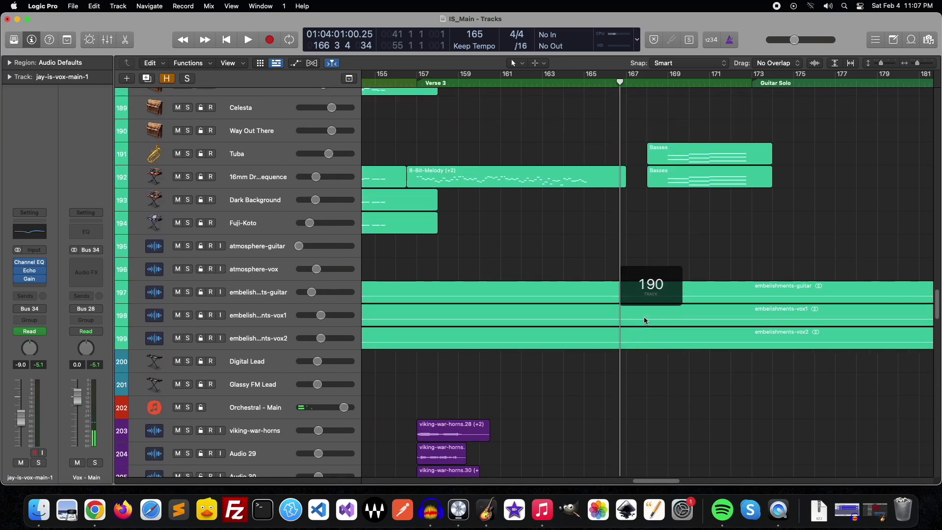
scroll(645, 321, "up", 8)
scroll(644, 322, "up", 5)
scroll(643, 321, "up", 6)
scroll(640, 320, "up", 4)
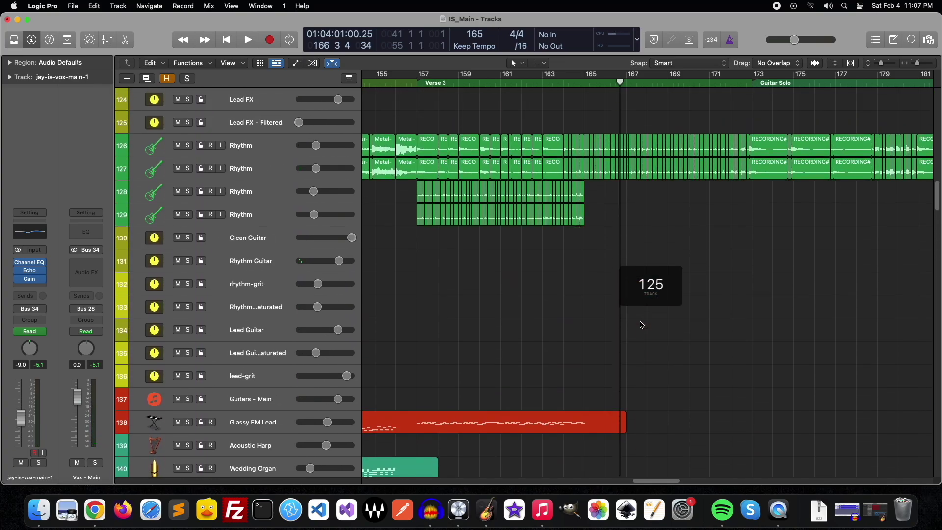
scroll(642, 324, "up", 3)
scroll(653, 331, "up", 4)
scroll(665, 337, "up", 1)
key("space")
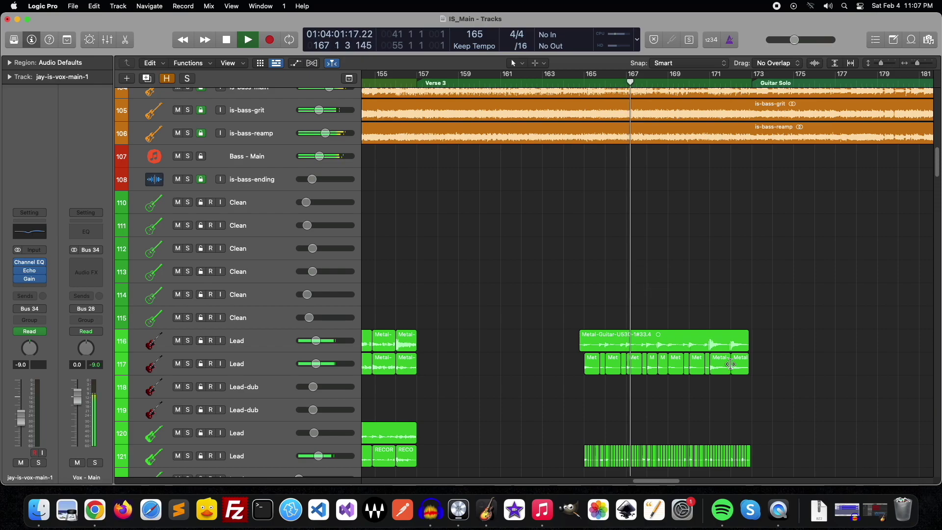
- Solo the first two Lead guitar tracks while playing, then stop back at bar 164
left_click(187, 340)
left_click(187, 363)
scroll(292, 294, "down", 4)
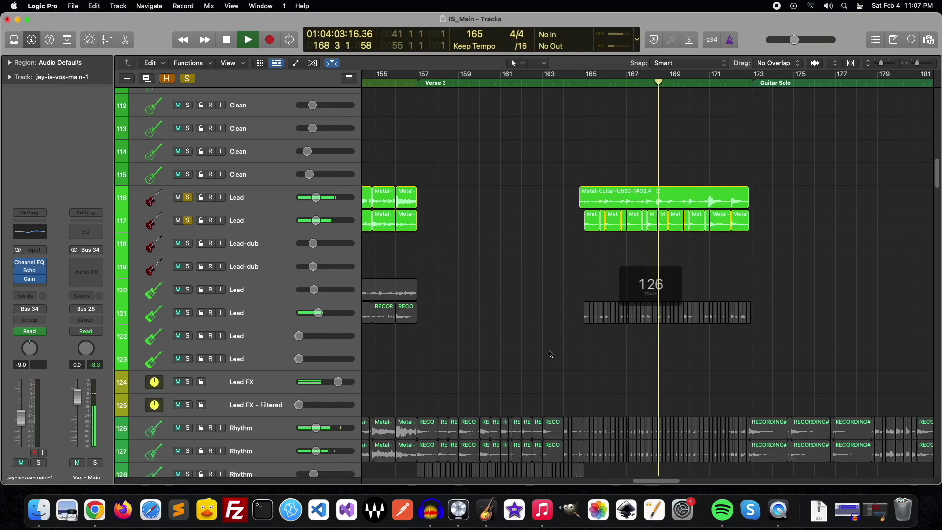
scroll(289, 284, "down", 2)
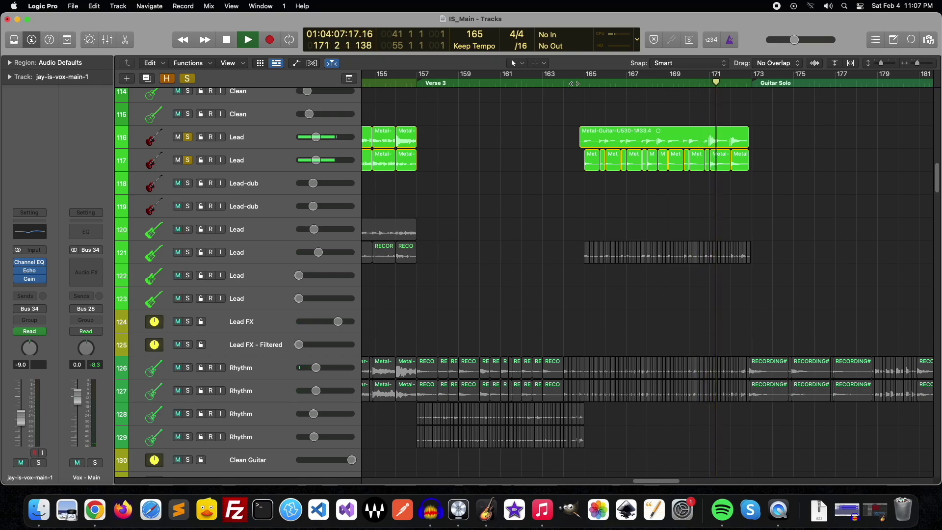
key("space")
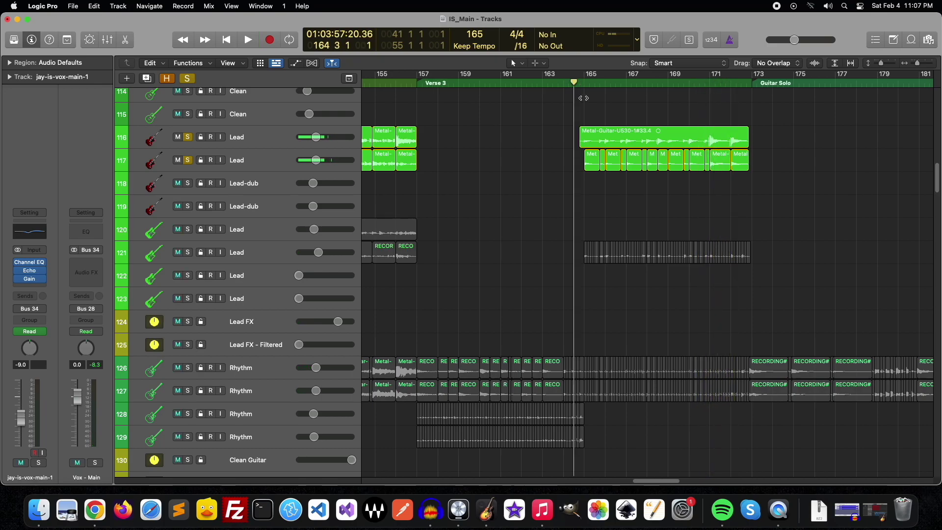
- Solo only the Lead guitar on track 121 and play it
scroll(672, 212, "up", 2)
scroll(698, 141, "up", 2)
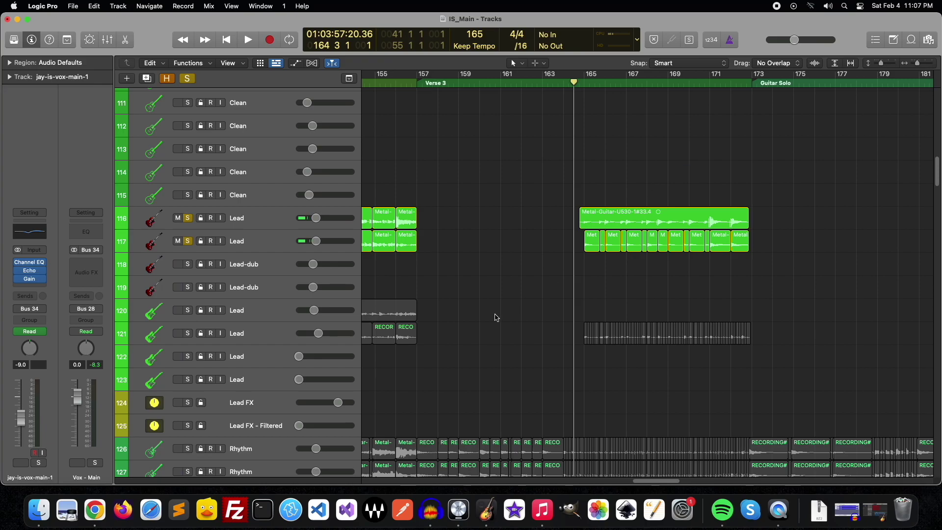
left_click(188, 334)
key("space")
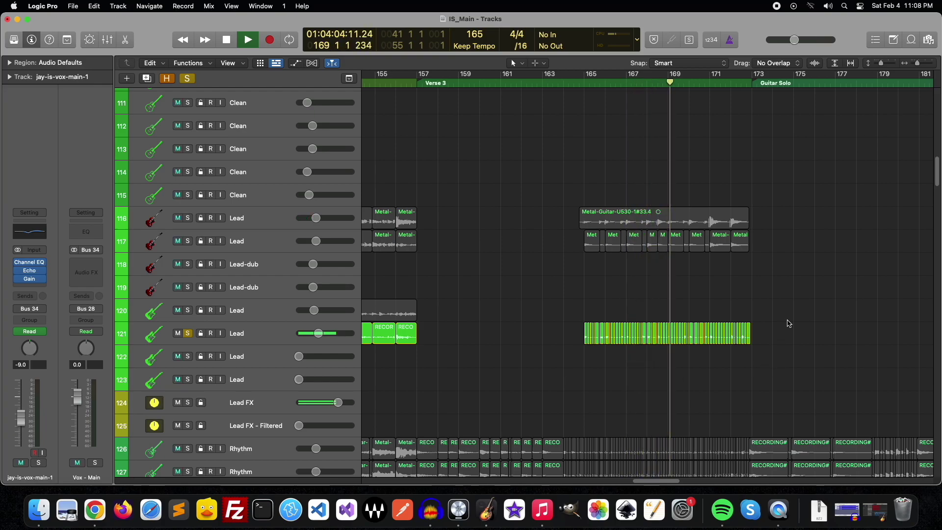
- Add Lead tracks 116 and 117 to the solo, then unsolo them and stop playback
left_click(188, 240)
left_click(188, 219)
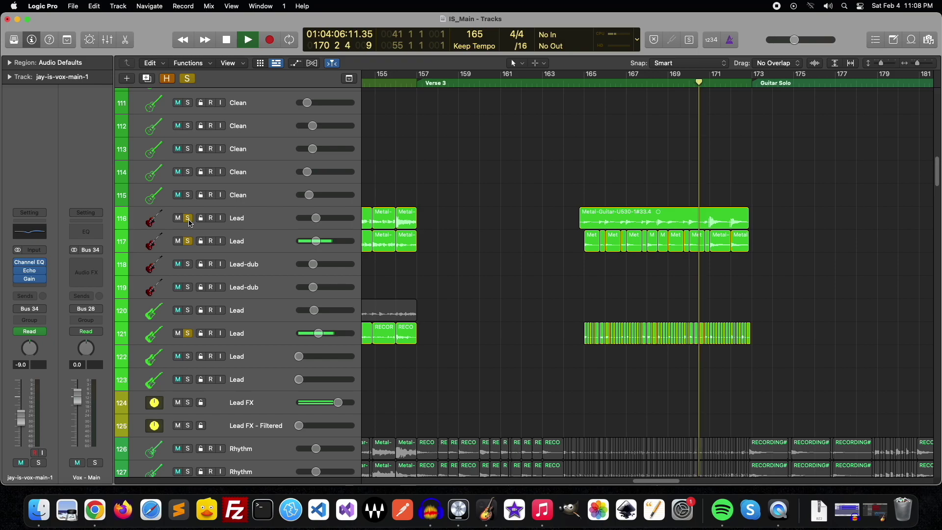
left_click(189, 219)
left_click(187, 241)
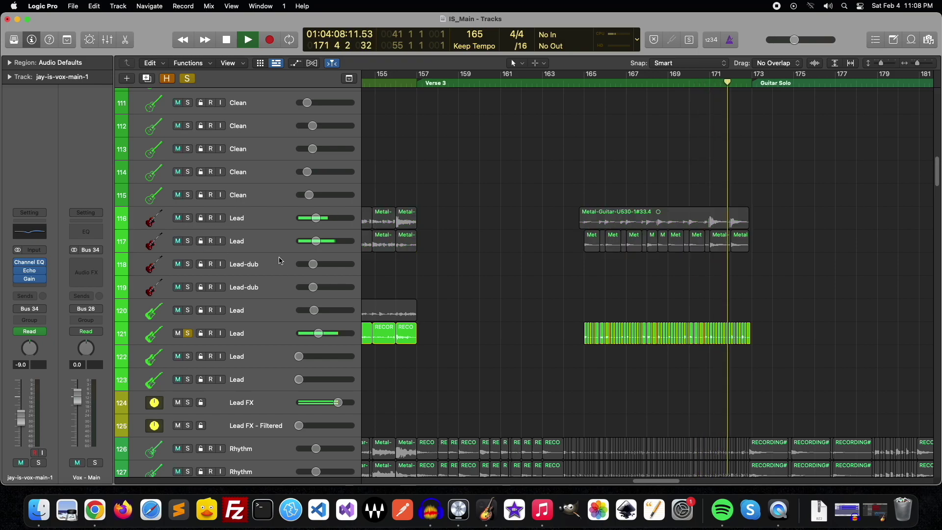
key("space")
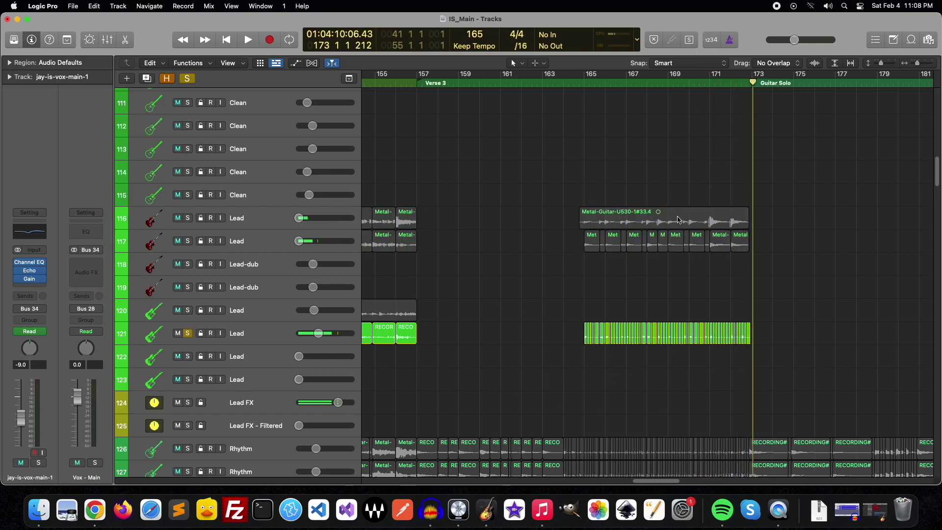
- Move the playhead to bar 165 and turn off track 121's solo
left_click(573, 78)
left_click_drag(620, 296, 789, 346)
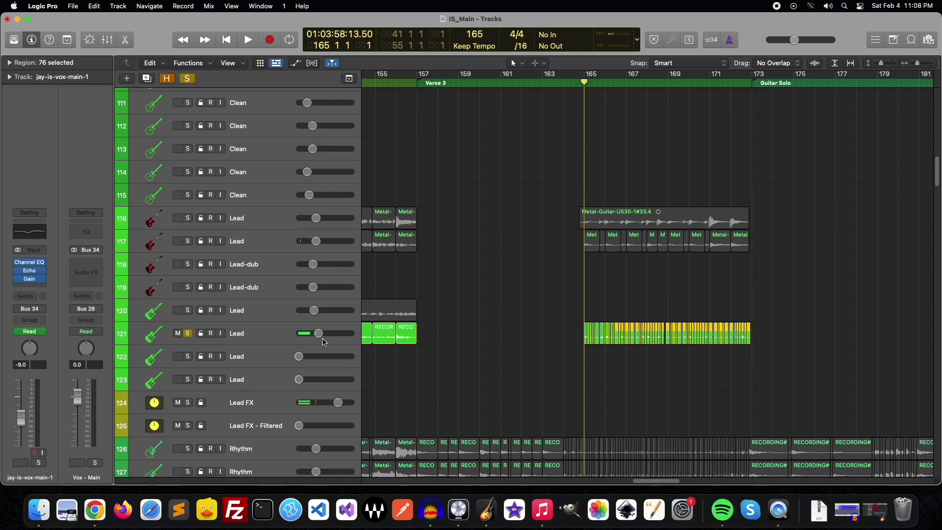
left_click(187, 333)
scroll(540, 309, "up", 10)
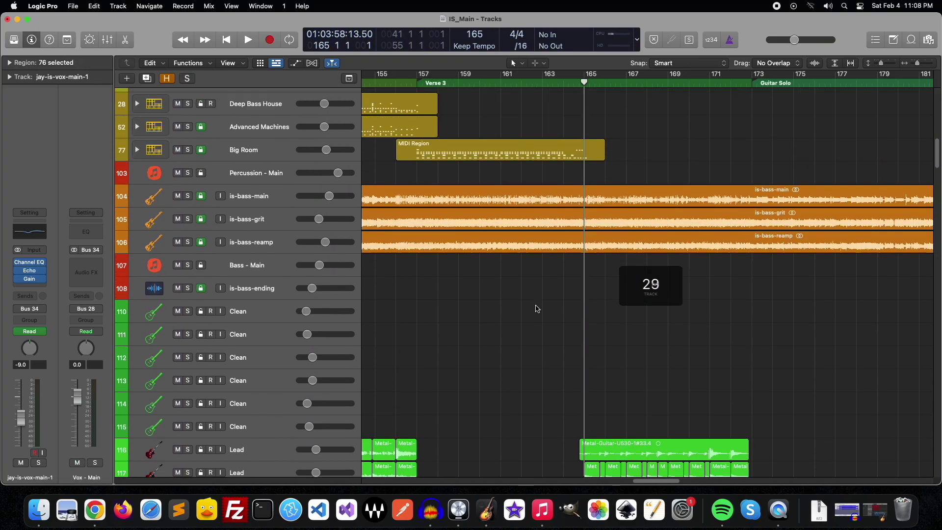
left_click(544, 319)
scroll(564, 324, "up", 5)
scroll(646, 325, "up", 4)
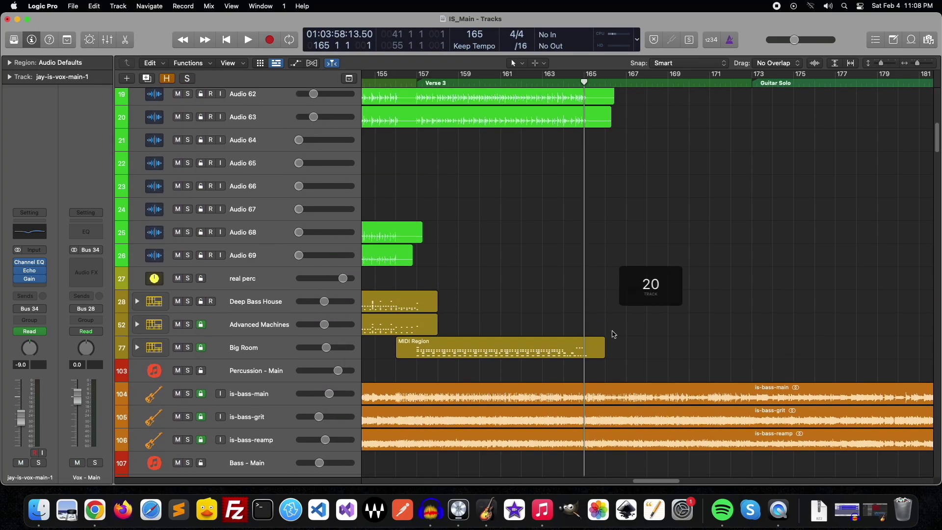
scroll(674, 319, "up", 3)
scroll(674, 320, "up", 4)
scroll(673, 319, "down", 10)
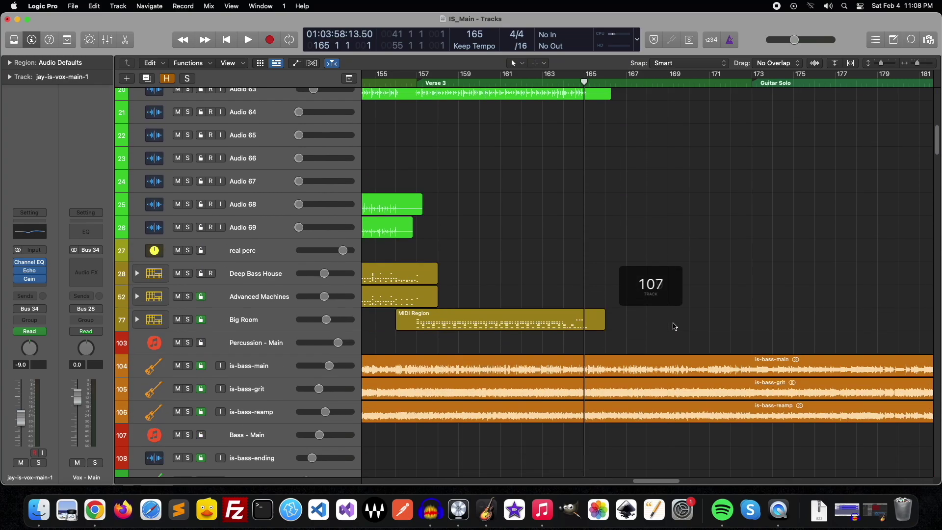
scroll(675, 323, "down", 10)
scroll(675, 328, "down", 10)
scroll(676, 329, "down", 3)
scroll(676, 329, "down", 4)
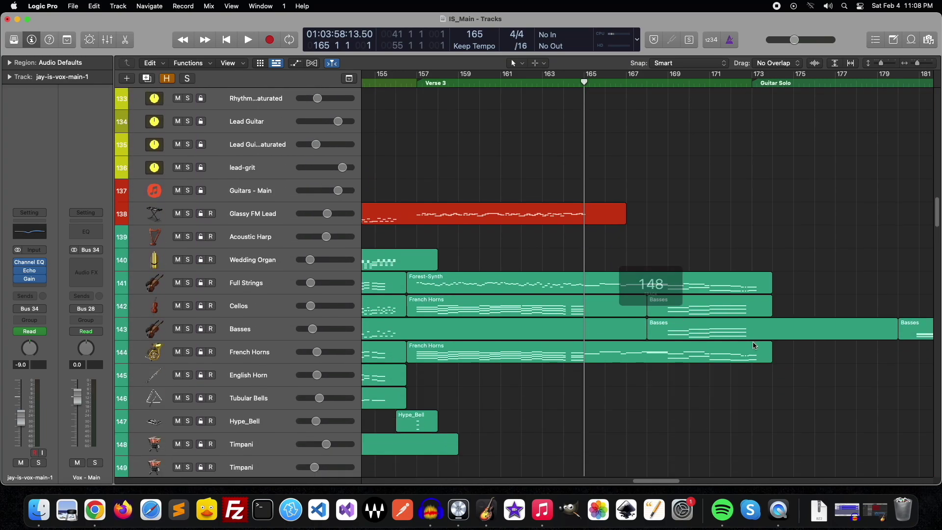
- Play Full Strings soloed from bar 165, then unsolo it
left_click(189, 282)
key("space")
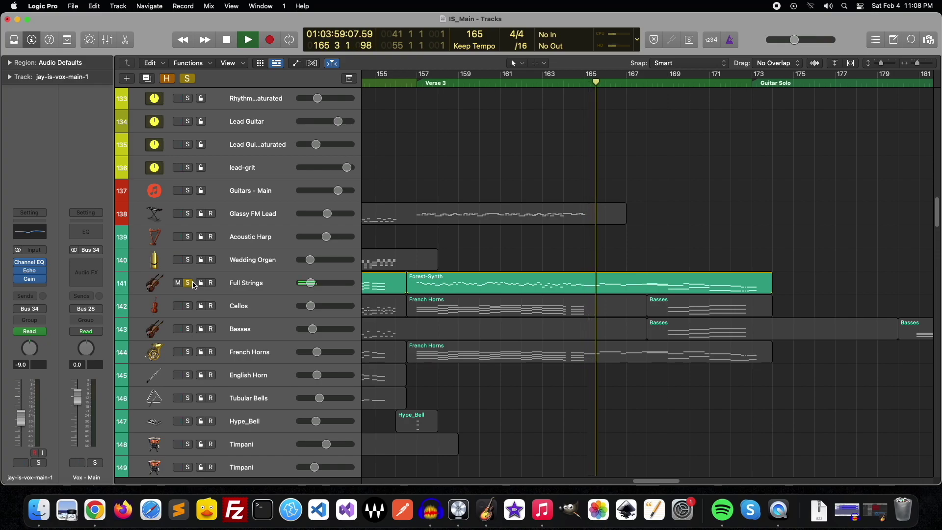
key("s")
- Scroll down to bring guitar solo tracks 276–290 into view during playback
scroll(526, 368, "down", 7)
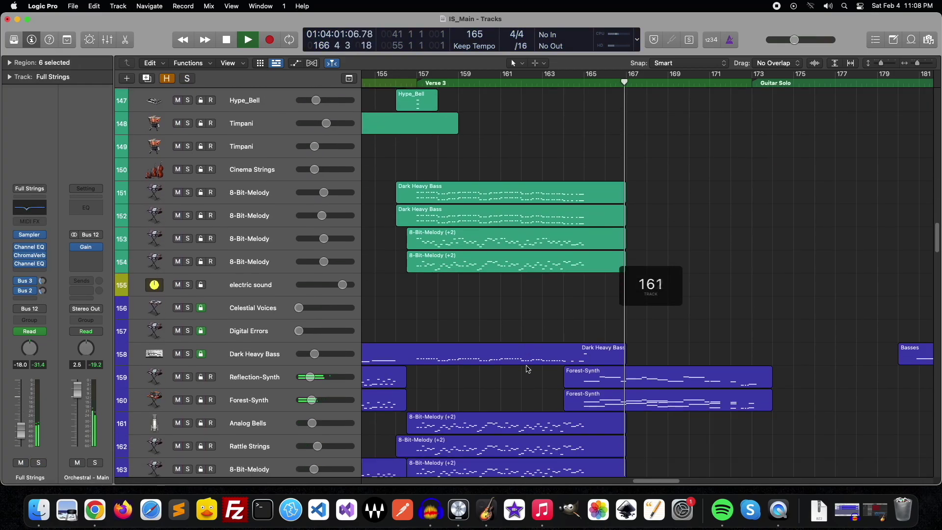
scroll(719, 303, "down", 4)
scroll(723, 358, "down", 1)
scroll(731, 361, "down", 5)
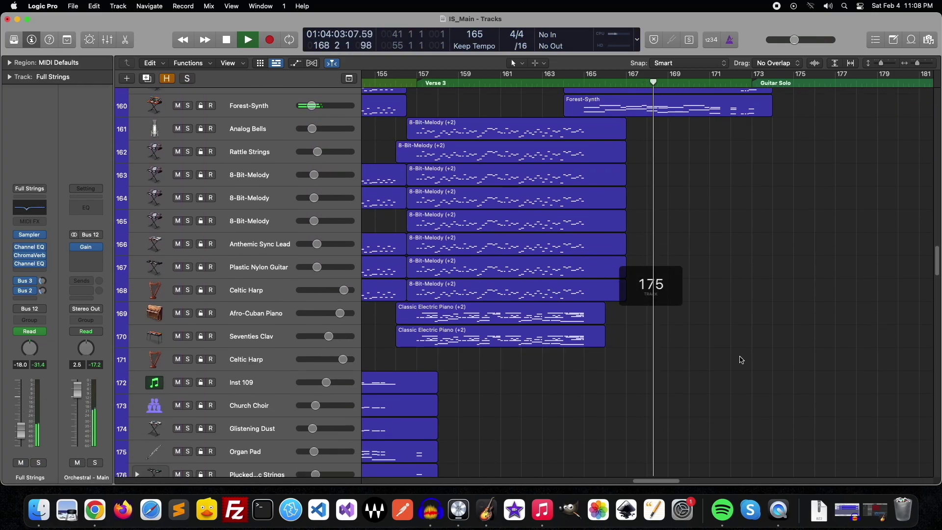
scroll(745, 359, "down", 8)
scroll(749, 358, "down", 12)
scroll(749, 358, "down", 14)
scroll(749, 359, "down", 7)
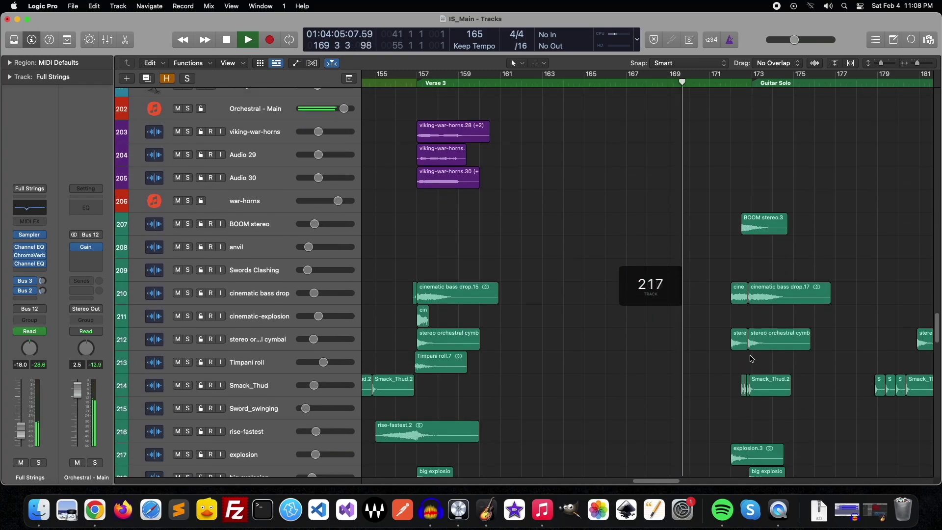
scroll(707, 413, "down", 3)
scroll(707, 417, "right", 6)
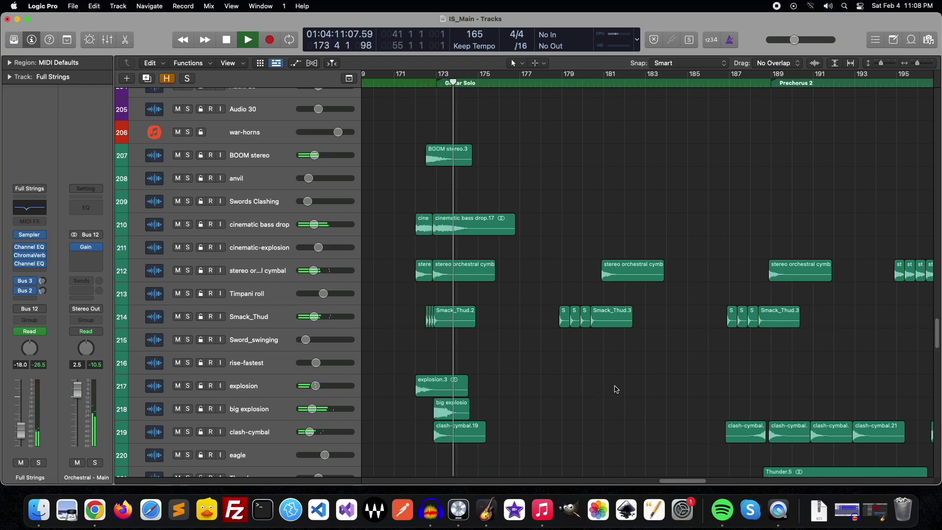
scroll(599, 383, "down", 3)
scroll(595, 378, "down", 7)
scroll(595, 376, "down", 10)
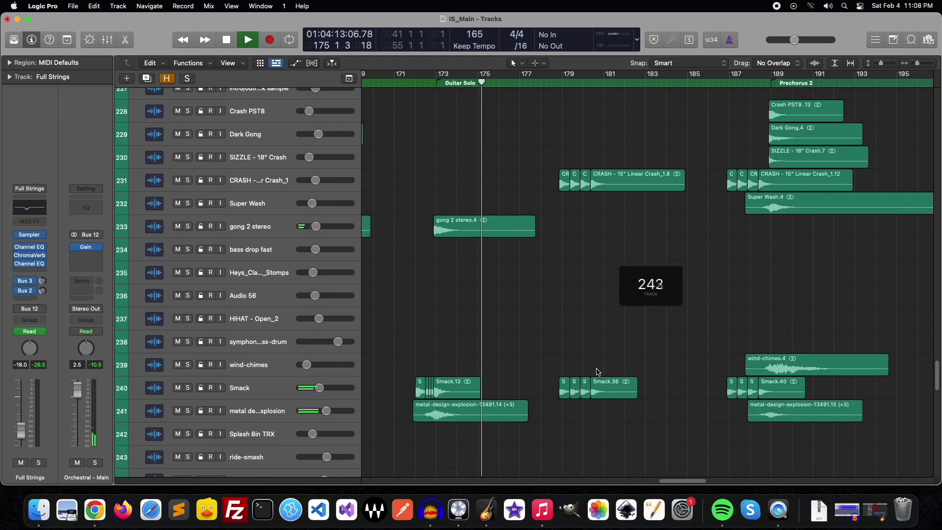
scroll(598, 378, "down", 10)
scroll(597, 371, "down", 10)
scroll(597, 370, "down", 10)
scroll(596, 367, "down", 8)
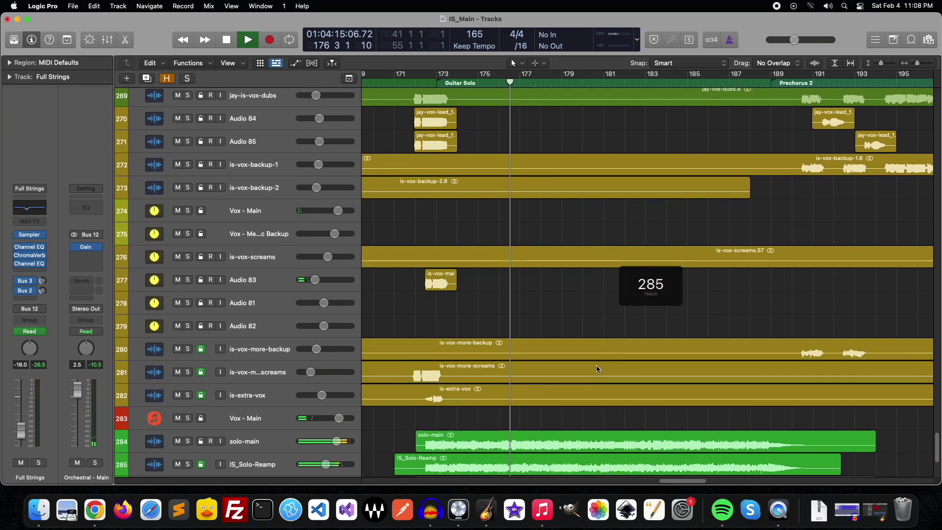
scroll(596, 364, "down", 5)
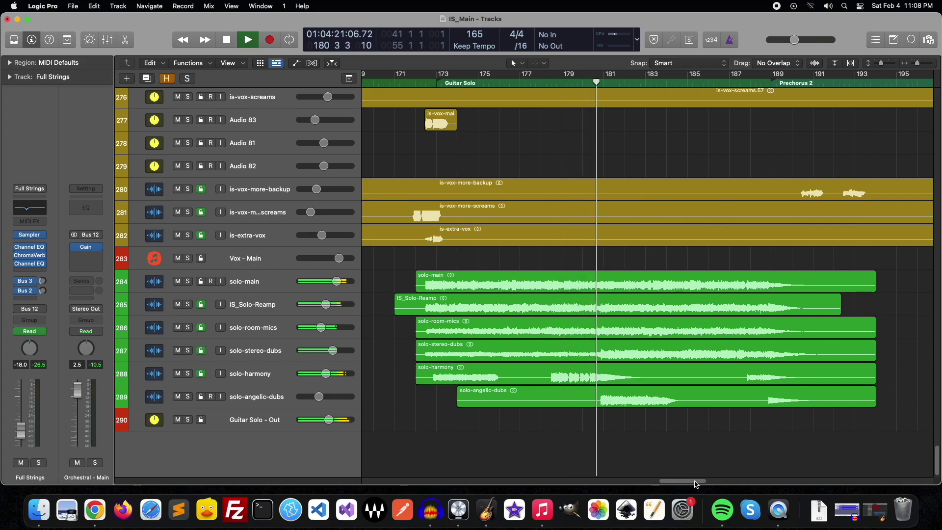
- Let playback run through the Guitar Solo to about bar 191, then stop
scroll(703, 483, "right", 5)
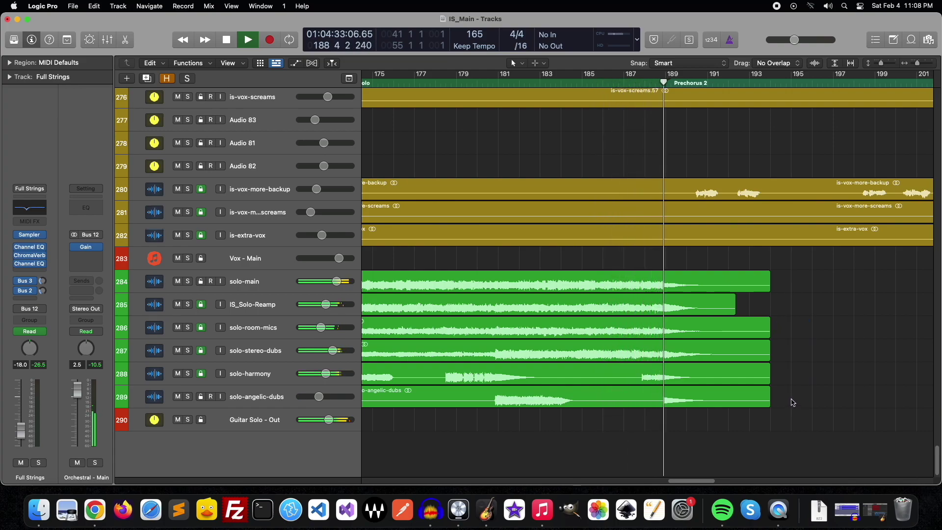
left_click_drag(704, 481, 692, 481)
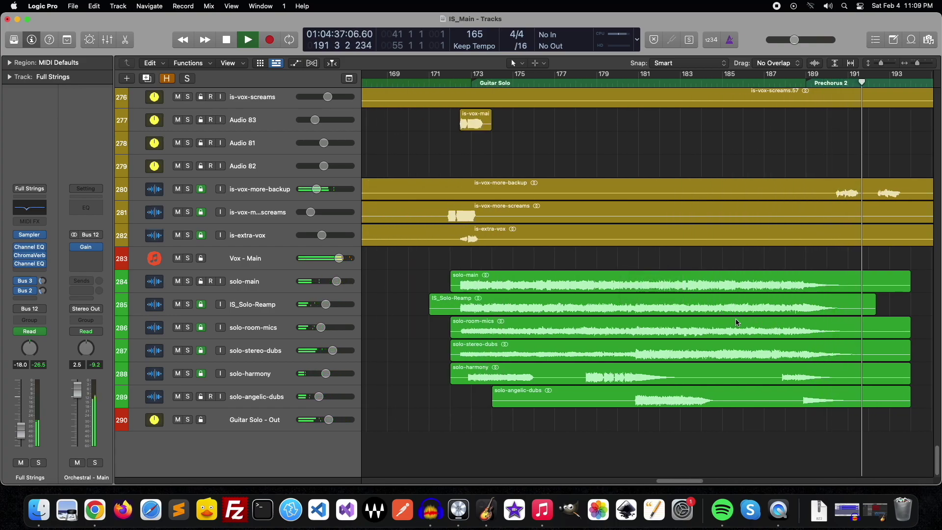
key("space")
- Briefly solo solo-main from just before the Guitar Solo, then unsolo it
left_click(461, 79)
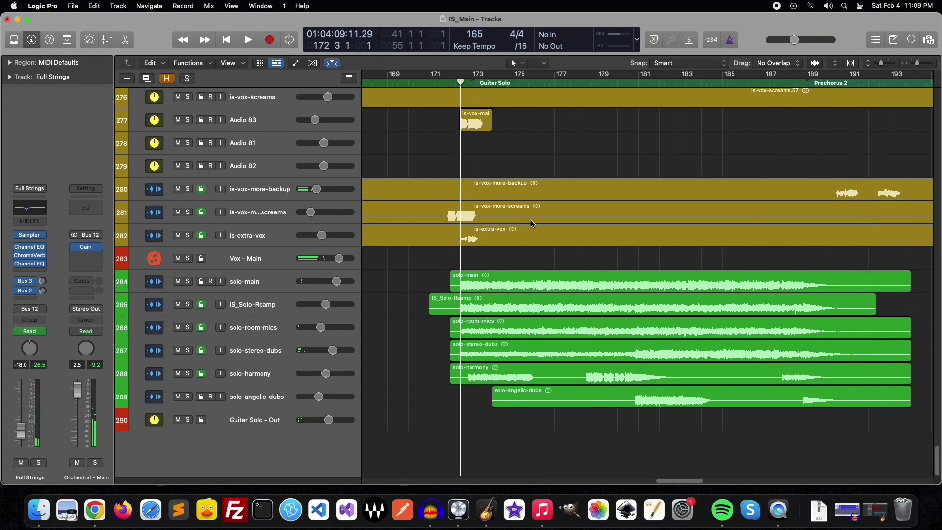
left_click(466, 282)
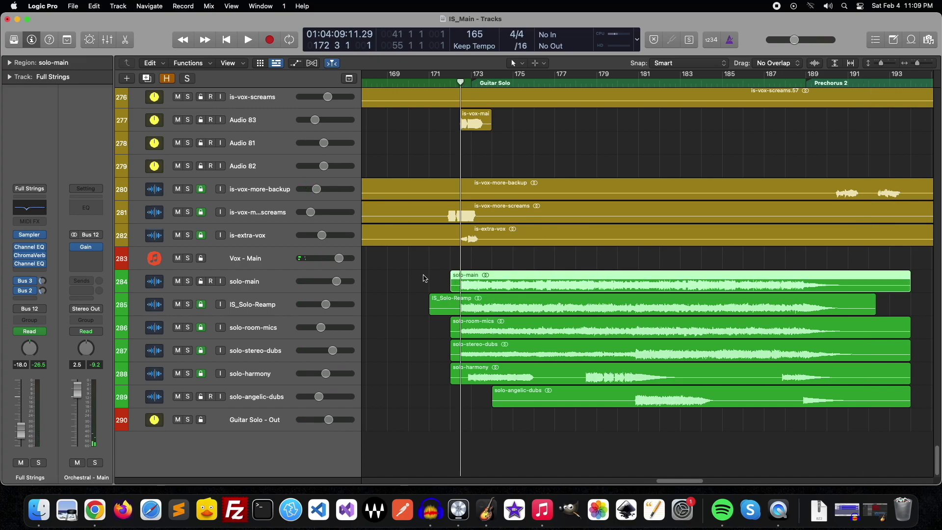
left_click(188, 281)
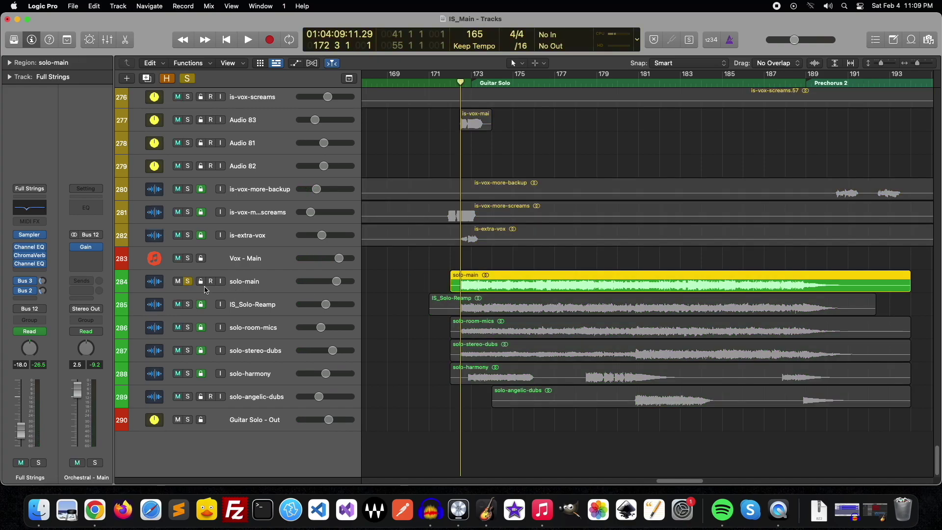
left_click(484, 282)
left_click(188, 281)
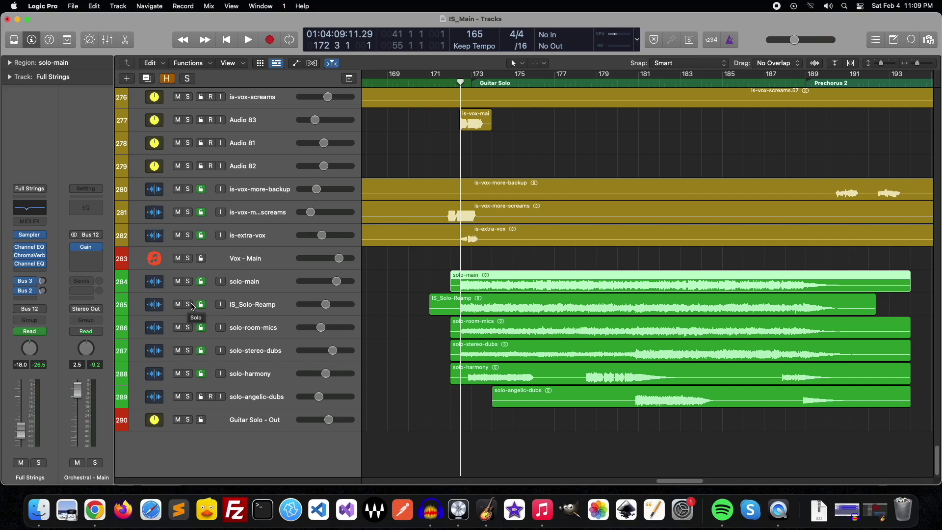
- Play IS_Solo-Reamp soloed from bar 172
left_click(188, 304)
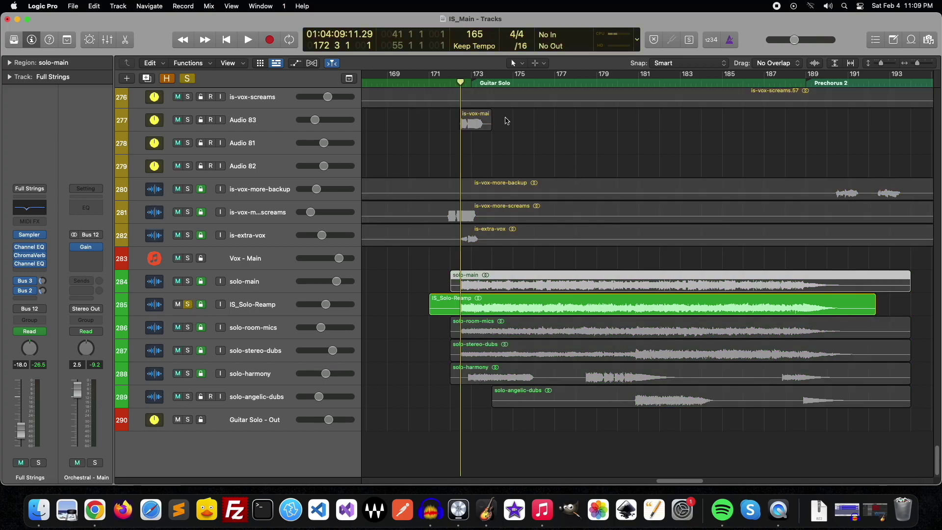
left_click_drag(461, 84, 450, 82)
key("space")
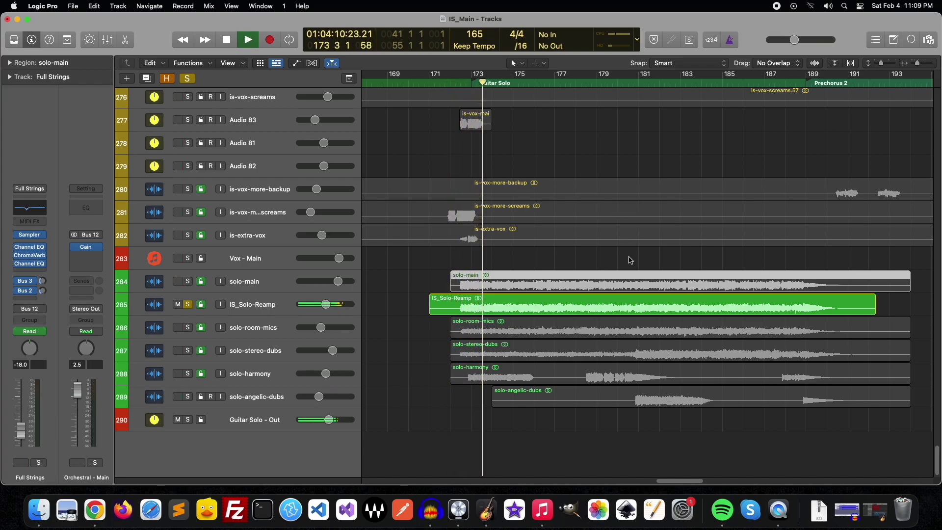
left_click(560, 261)
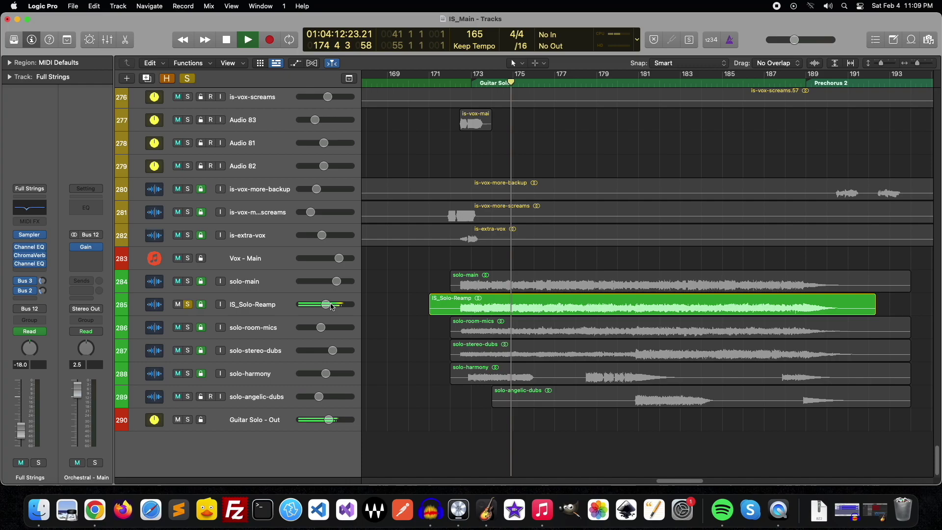
key("space")
- Hear solo-main alone instead of the Reamp, ending with solo-room-mics soloed
left_click(188, 281)
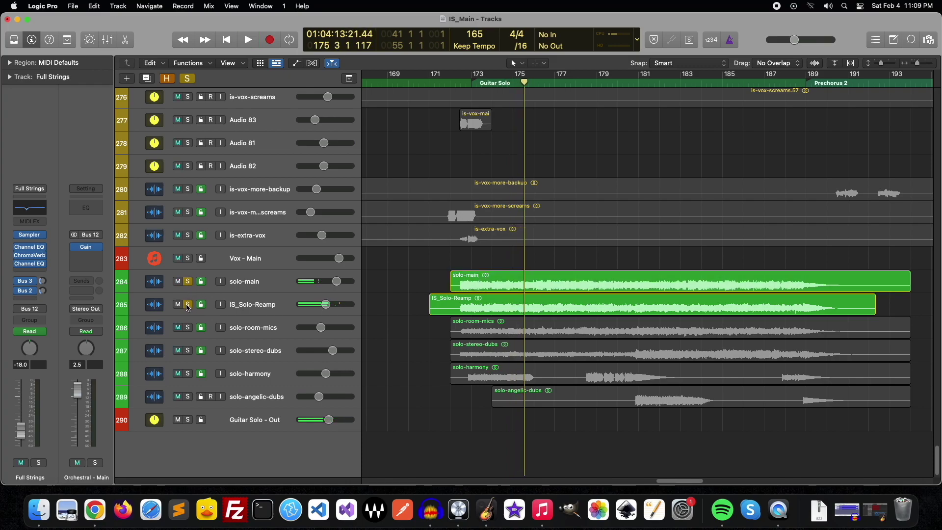
left_click(187, 305)
left_click(464, 280)
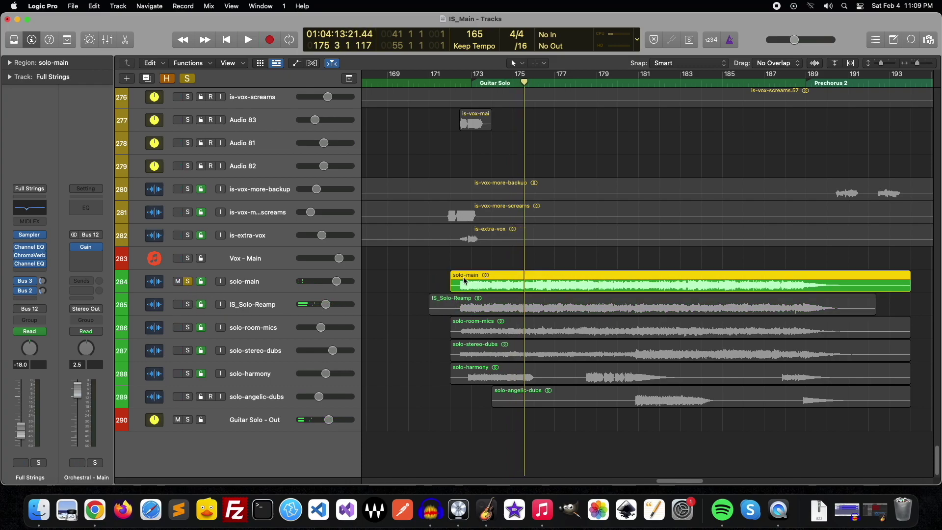
key("space")
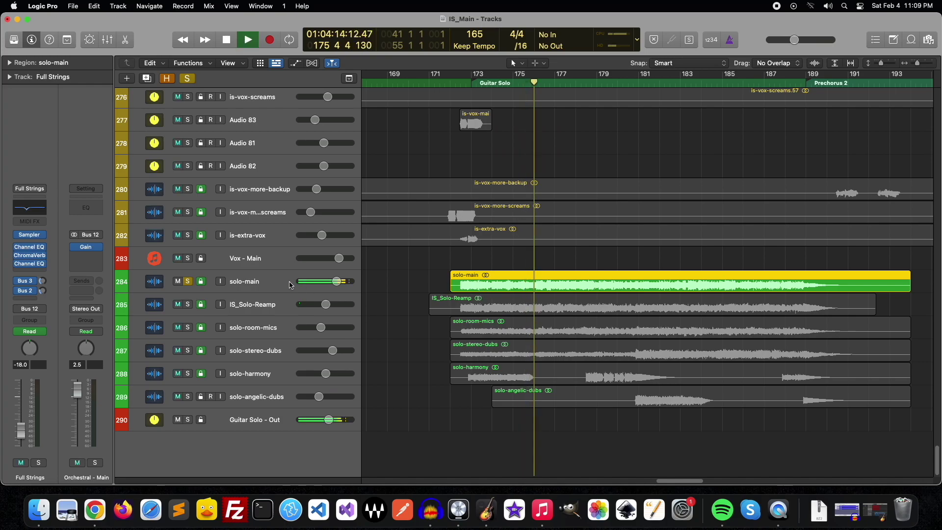
left_click(278, 278)
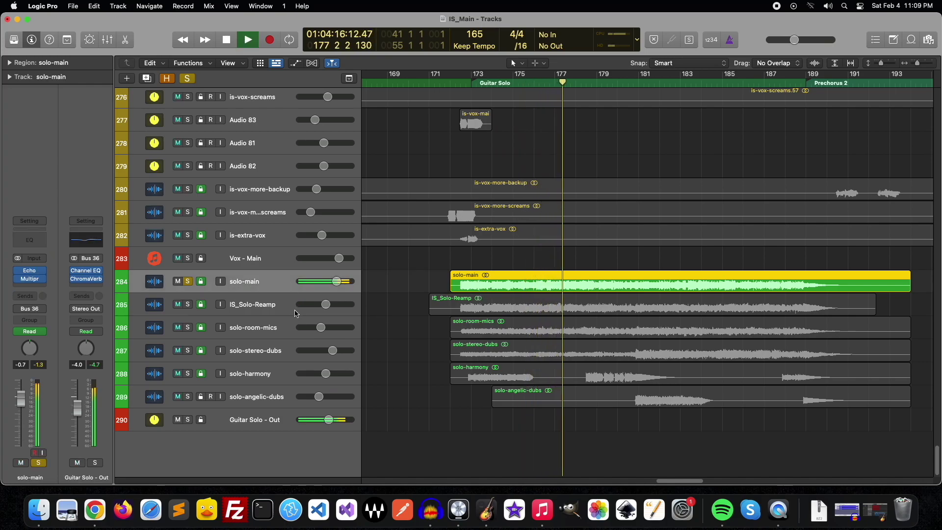
key("space")
left_click(189, 282)
- Solo only solo-main and play it briefly from its region start
left_click(188, 328)
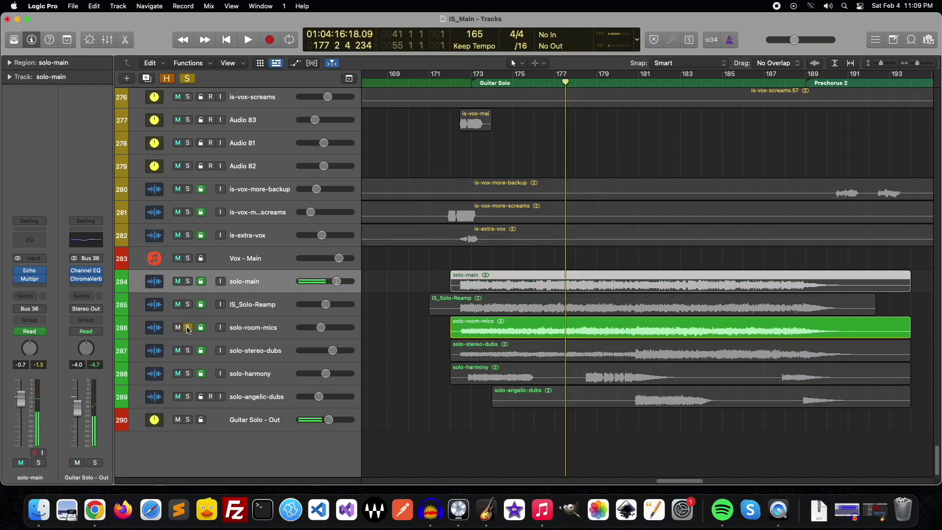
left_click(239, 324)
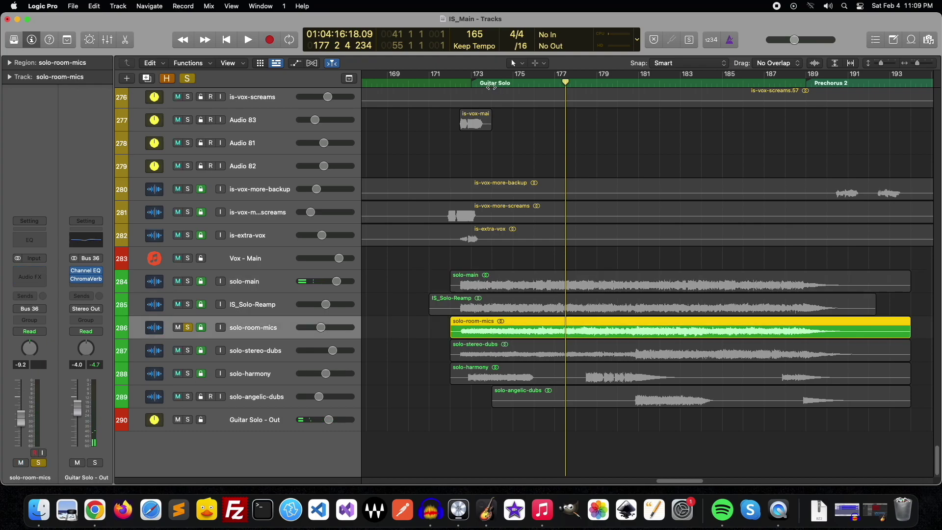
key("shift+Return")
left_click(188, 282)
left_click(188, 328)
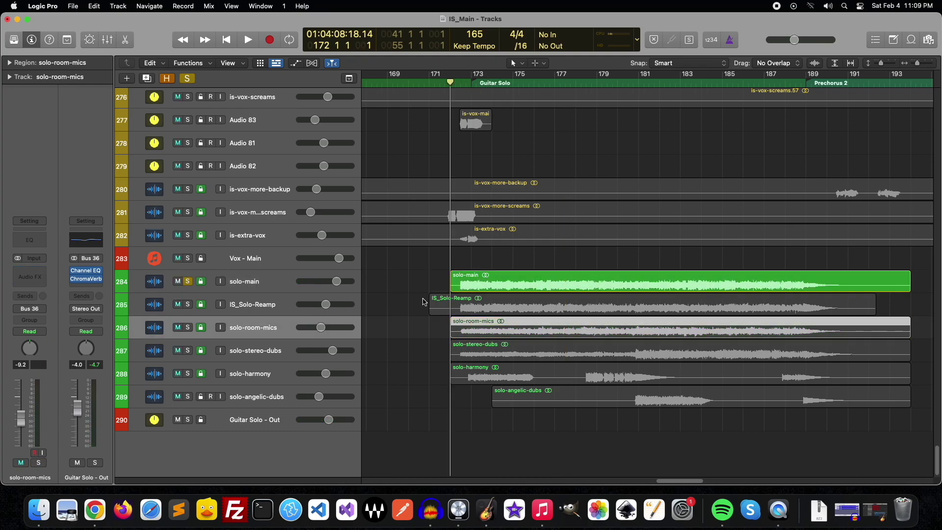
left_click(541, 290)
key("space")
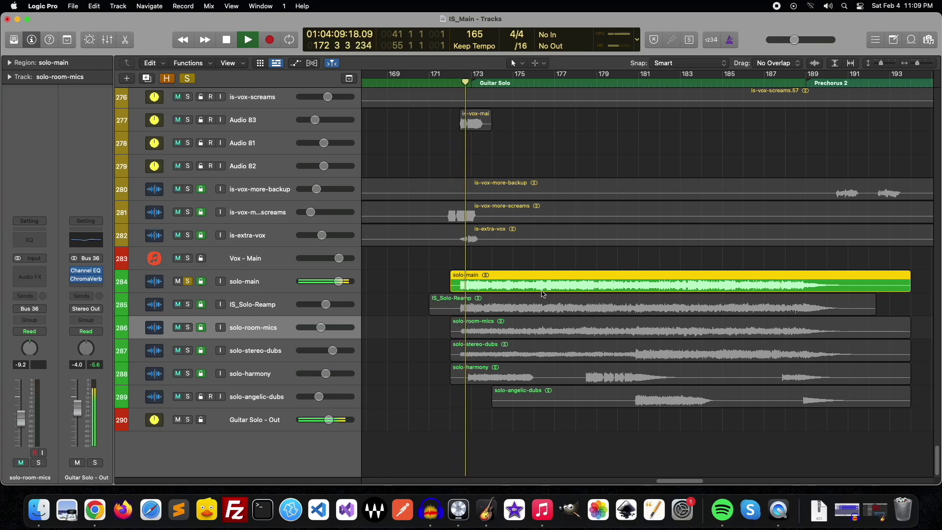
key("space")
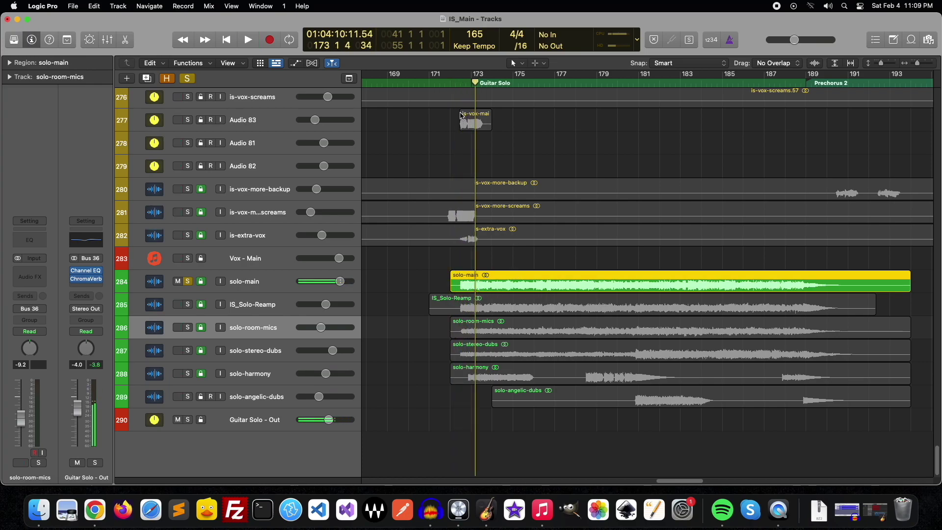
- Play solo-room-mics alone from bar 172, then add IS_Solo-Reamp to the solo
left_click(450, 84)
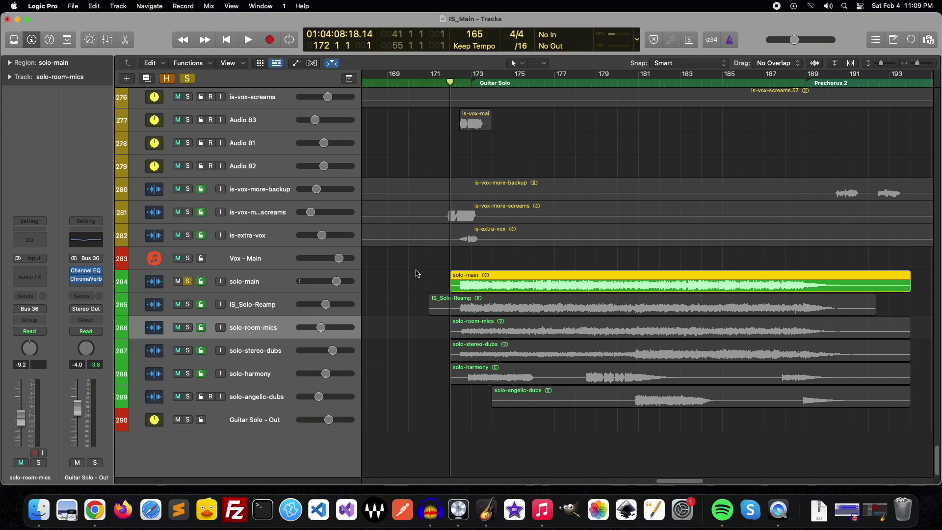
left_click(457, 279)
left_click(188, 328)
left_click(189, 281)
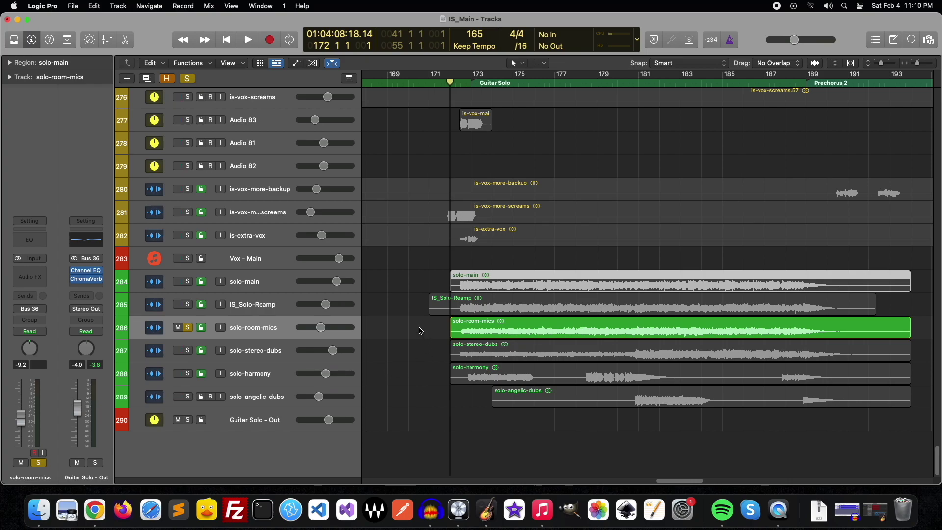
left_click(457, 332)
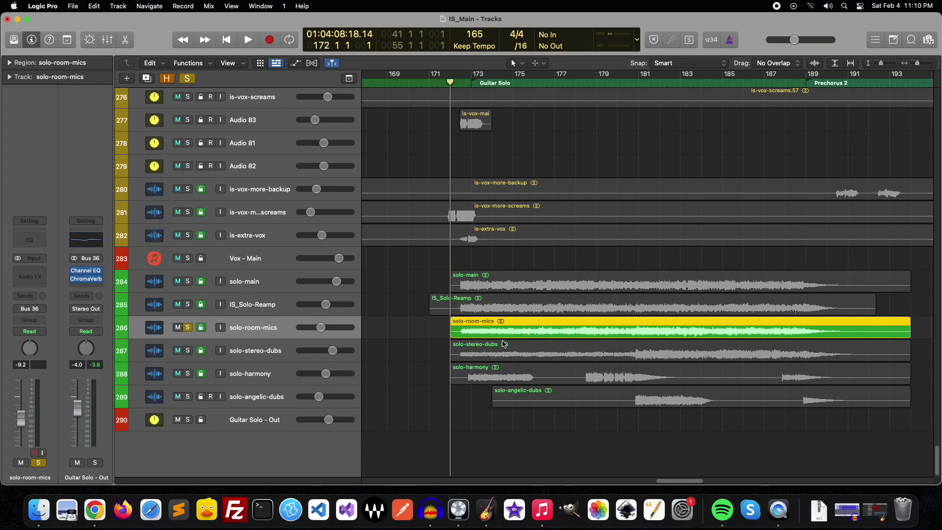
key("space")
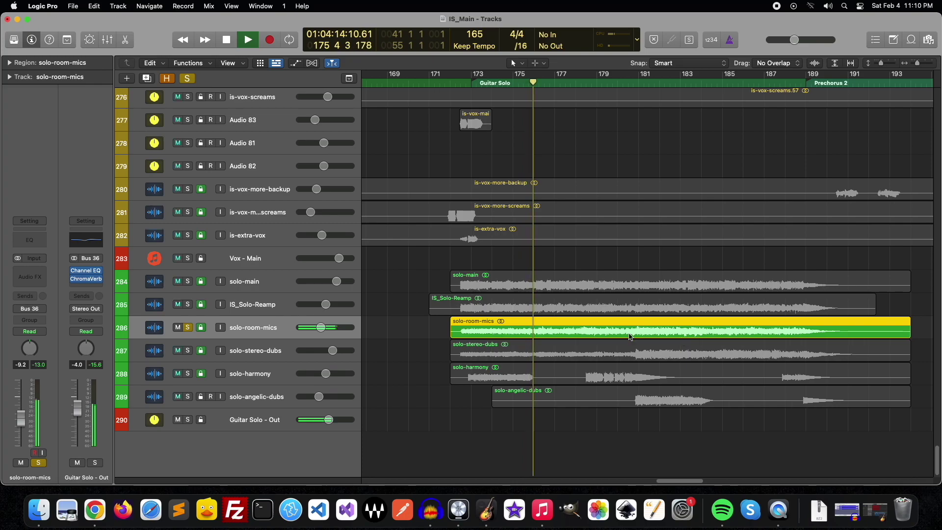
left_click(187, 304)
- Try combinations of solo-main, solo-stereo-dubs and solo-room-mics soloed while playing
left_click(187, 280)
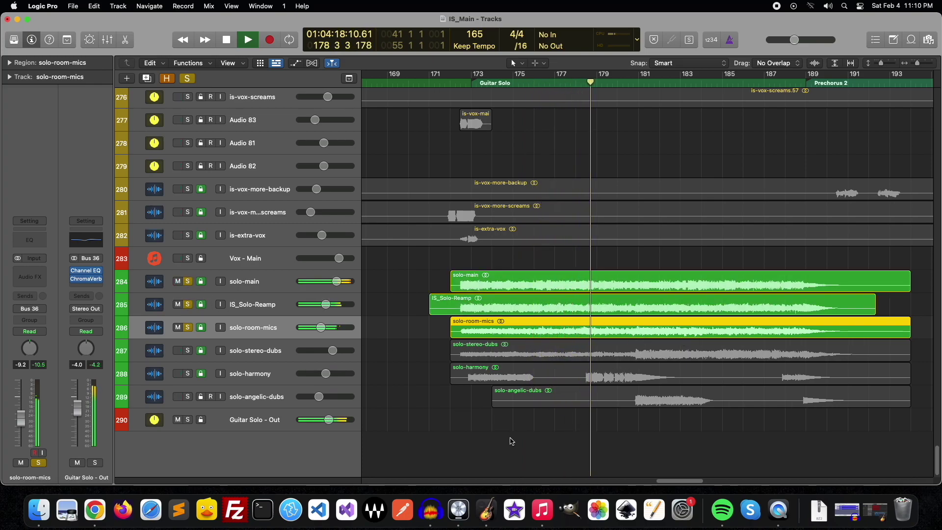
left_click(188, 350)
left_click(187, 328)
left_click(187, 304)
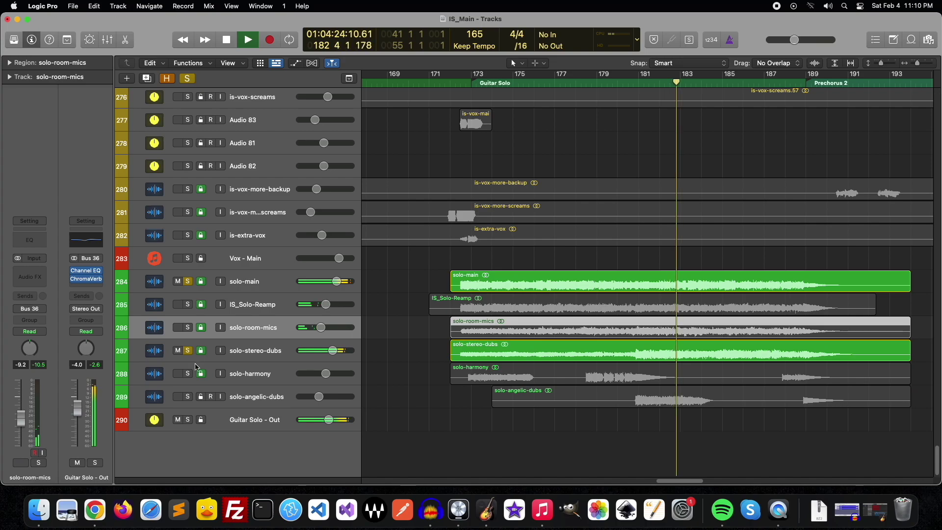
left_click(190, 331)
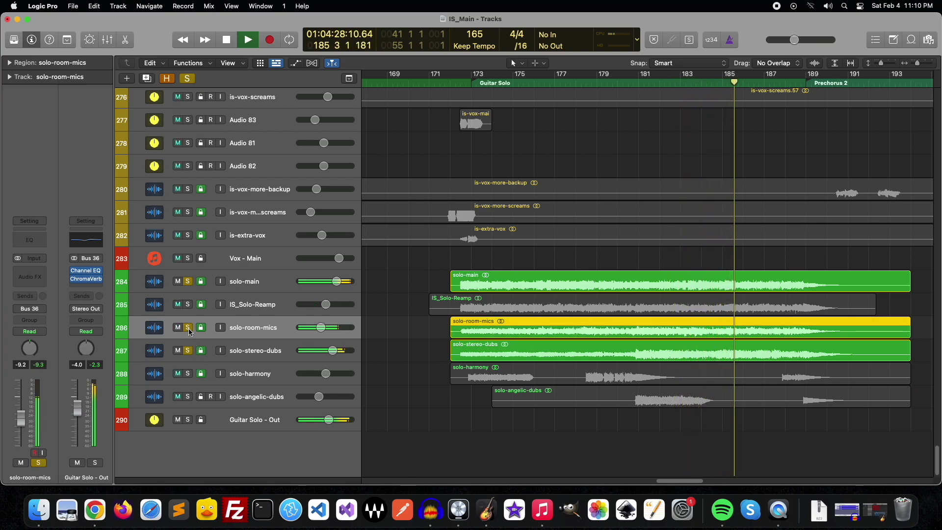
left_click(189, 328)
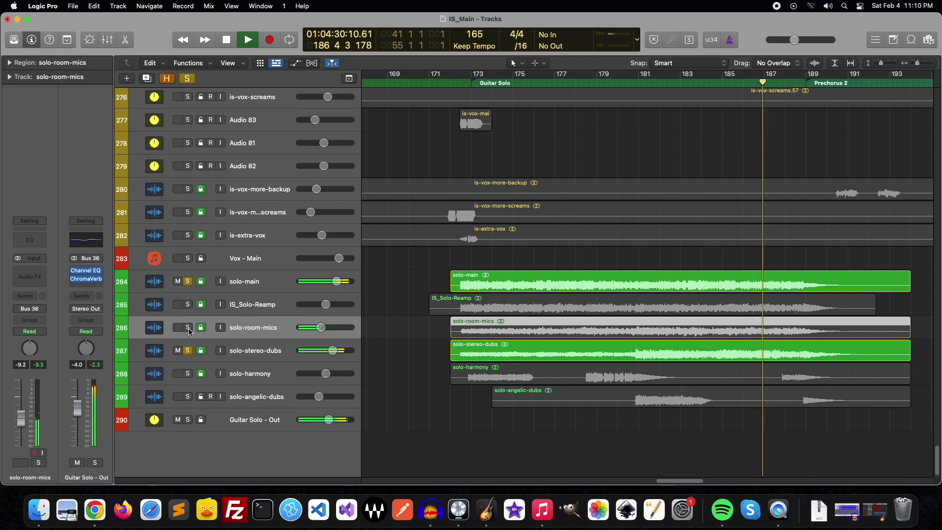
left_click(189, 328)
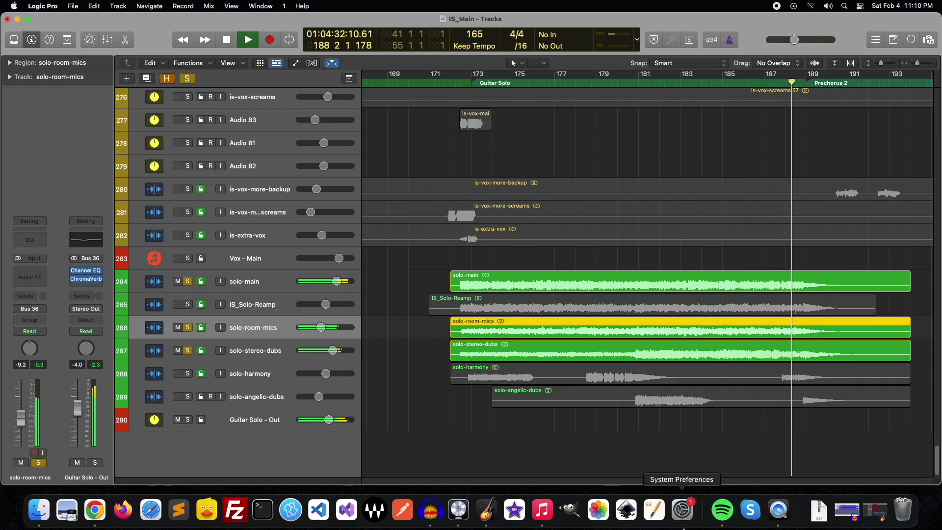
- Stop playback, unsolo solo-main, solo-room-mics and solo-stereo-dubs, and set the playhead to bar 173
key("space")
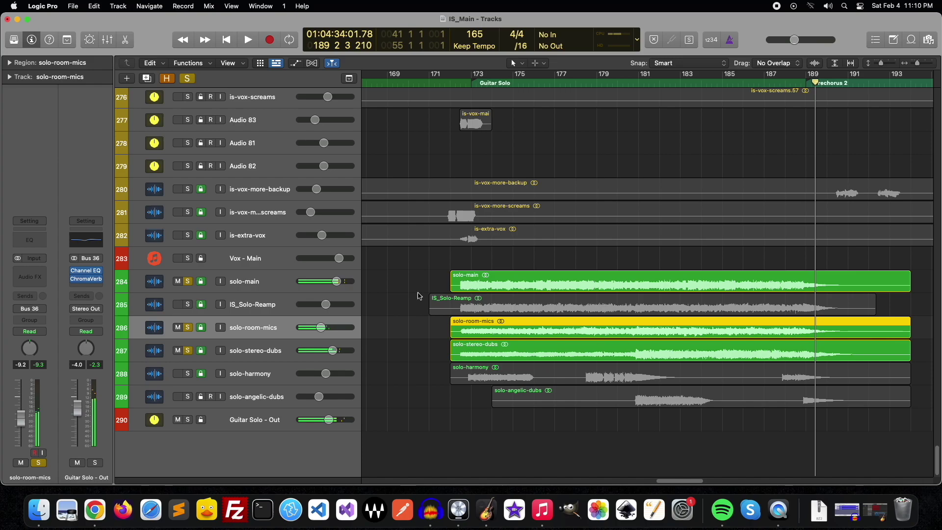
left_click(188, 281)
left_click(188, 327)
left_click(187, 350)
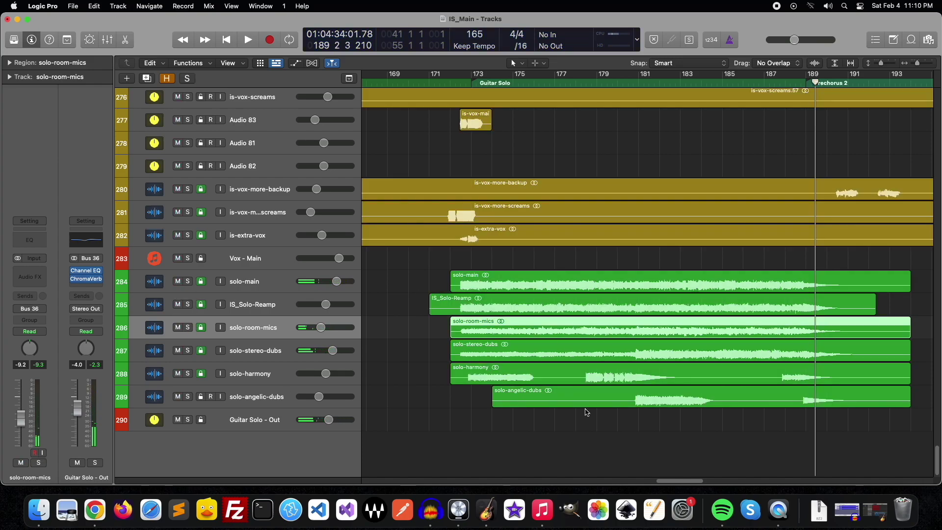
left_click_drag(420, 294, 671, 436)
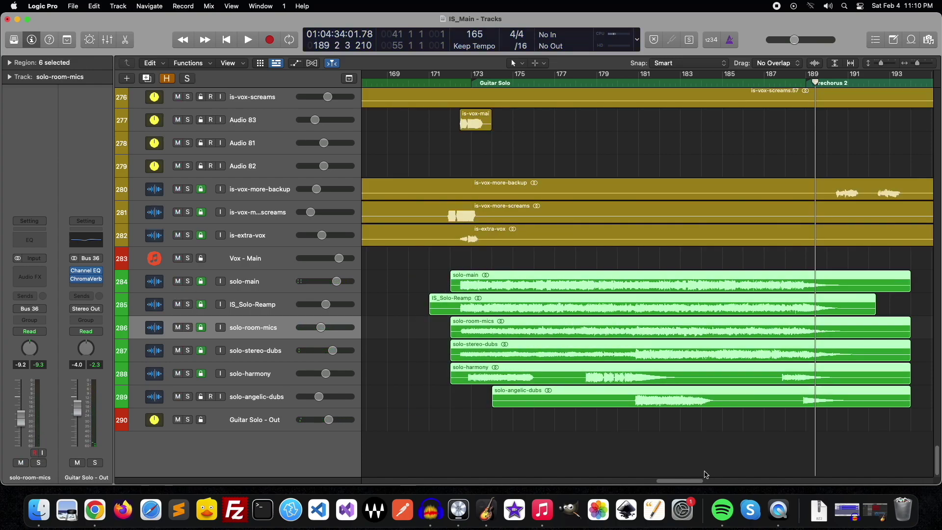
left_click_drag(702, 483, 663, 483)
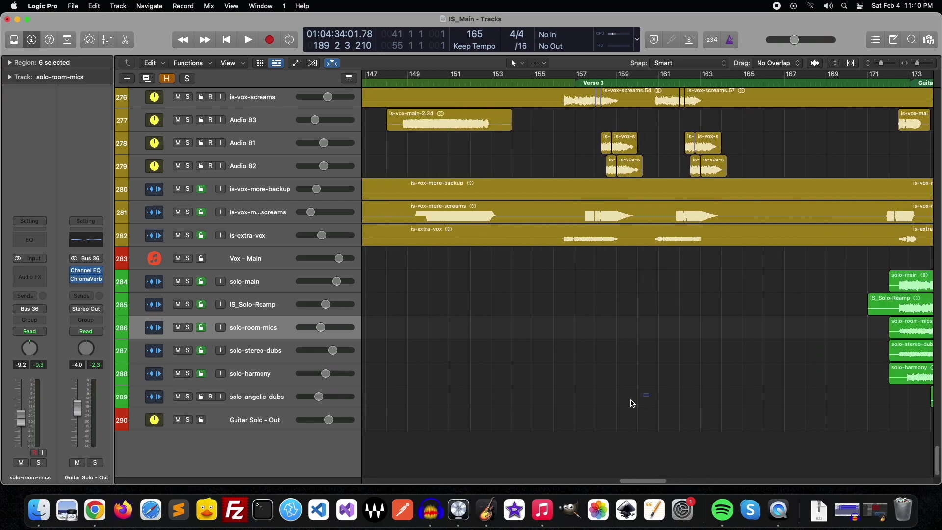
left_click(564, 400)
left_click(911, 75)
- Put the playhead at bar 157 for Verse 3 and bring drum, hype and choir tracks 241–257 into view
scroll(638, 275, "right", 2)
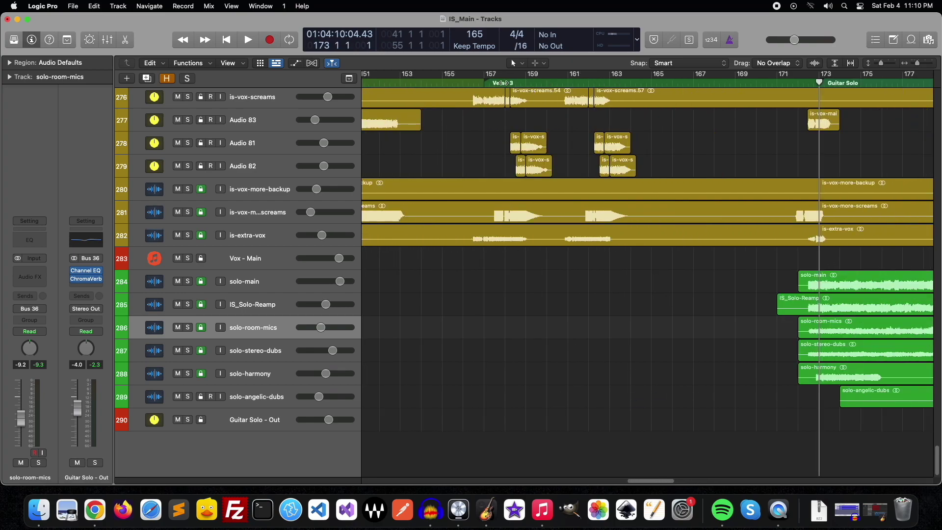
left_click(484, 78)
scroll(662, 308, "up", 5)
scroll(657, 308, "up", 4)
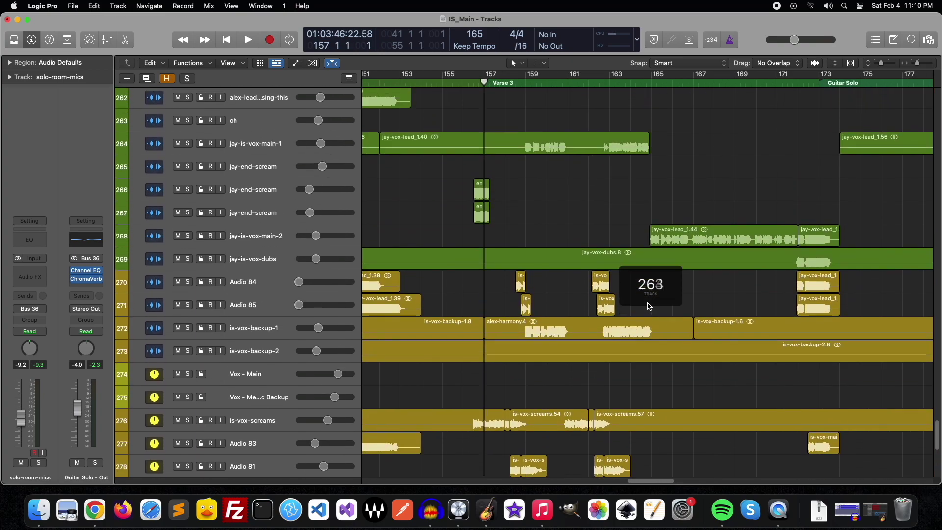
scroll(648, 309, "up", 2)
scroll(643, 309, "up", 2)
scroll(640, 309, "up", 5)
scroll(638, 311, "up", 2)
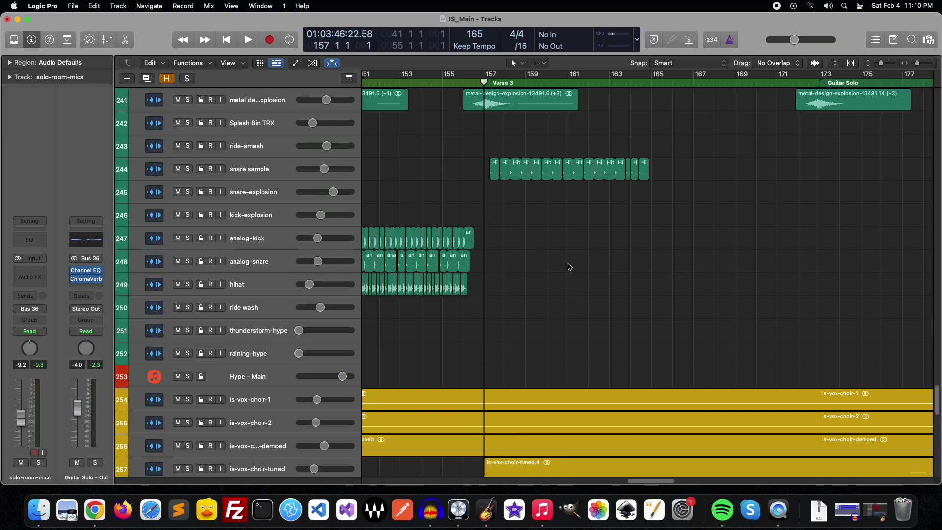
left_click_drag(578, 234, 559, 272)
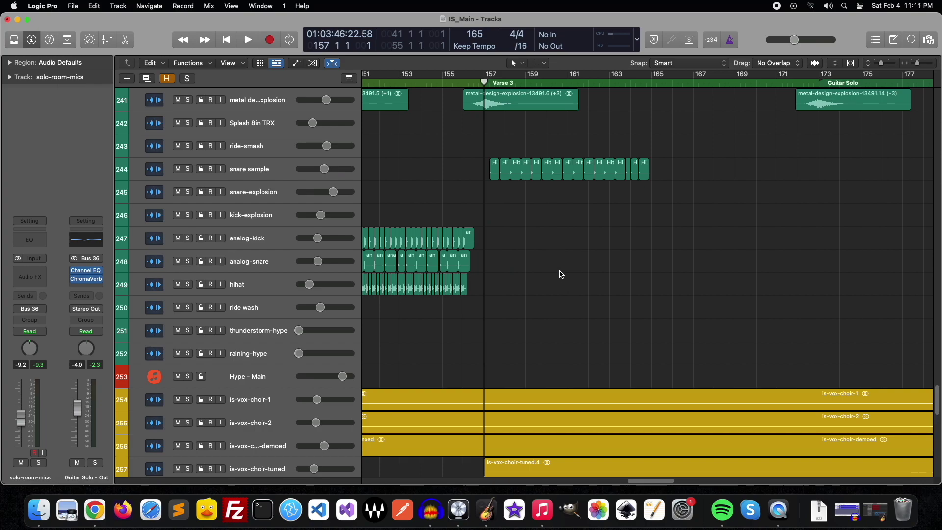